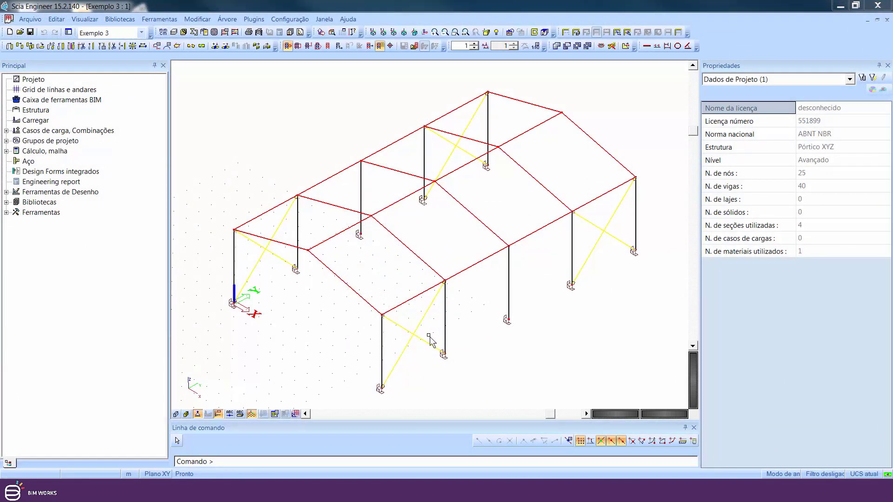
Move the four crossed wall braces on both sides of the front bay 5 m along Y into the second bay
{"action": "left_click_drag", "start_coordinate": [423, 358], "coordinate": [402, 328]}
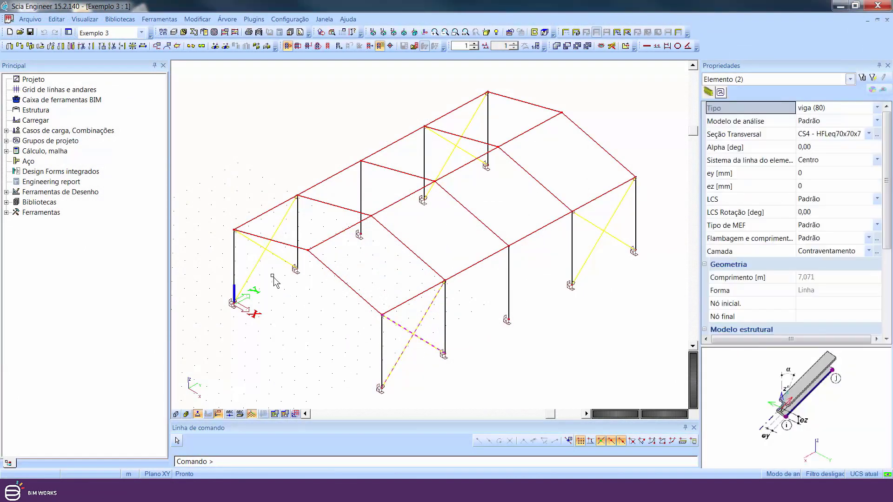
{"action": "left_click_drag", "start_coordinate": [273, 270], "coordinate": [255, 246]}
{"action": "left_click", "coordinate": [10, 46]}
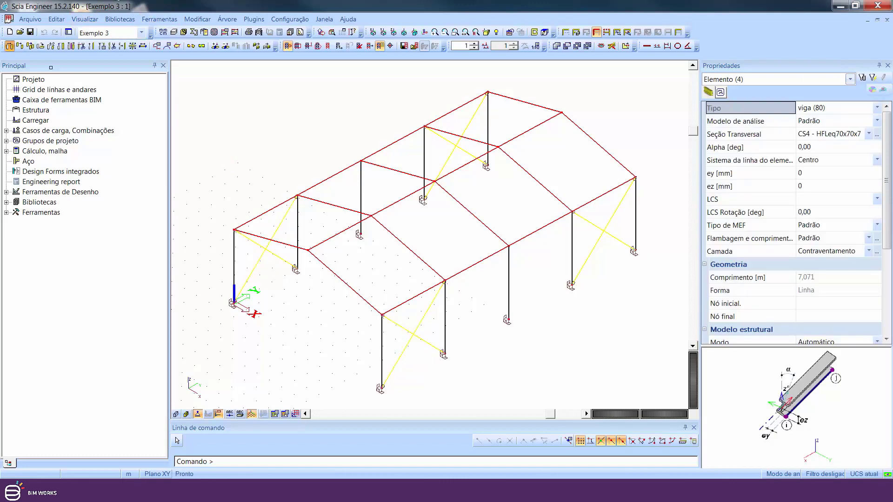
{"action": "left_click", "coordinate": [381, 387]}
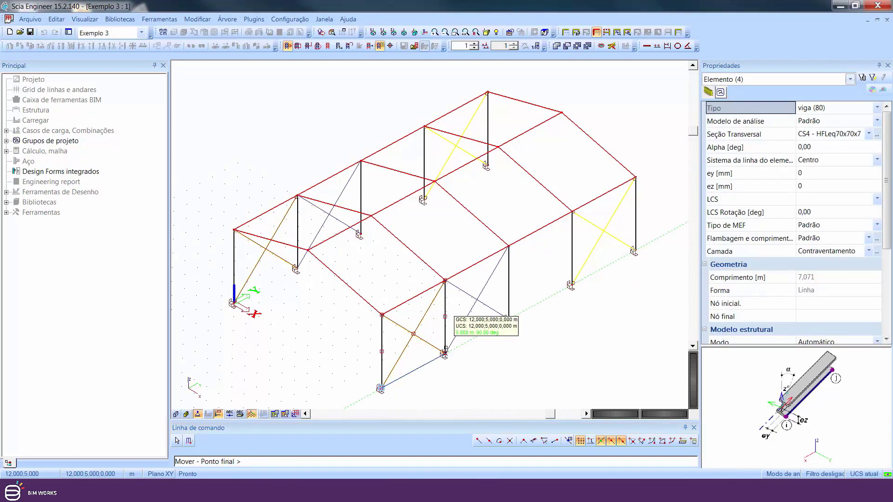
{"action": "left_click", "coordinate": [444, 353]}
{"action": "key", "text": "Escape"}
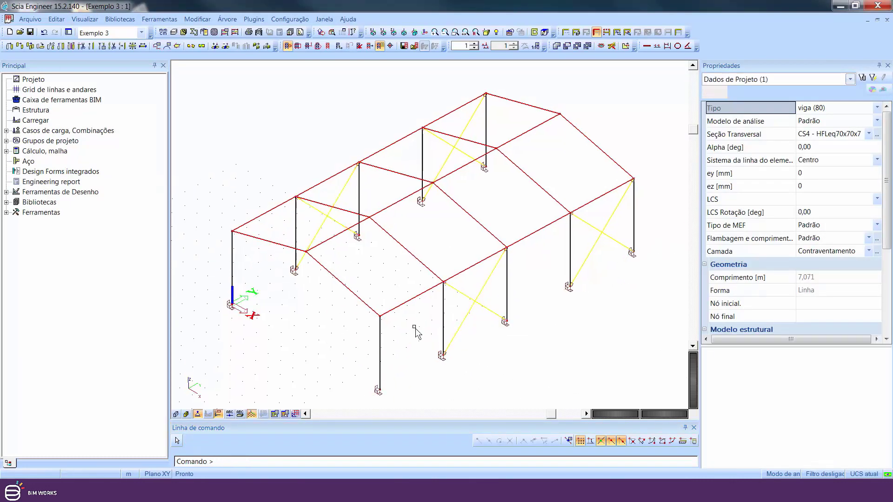
Start a new 1D element with type contrav. de parede (0) on the Contraventamento layer
{"action": "left_click", "coordinate": [33, 110]}
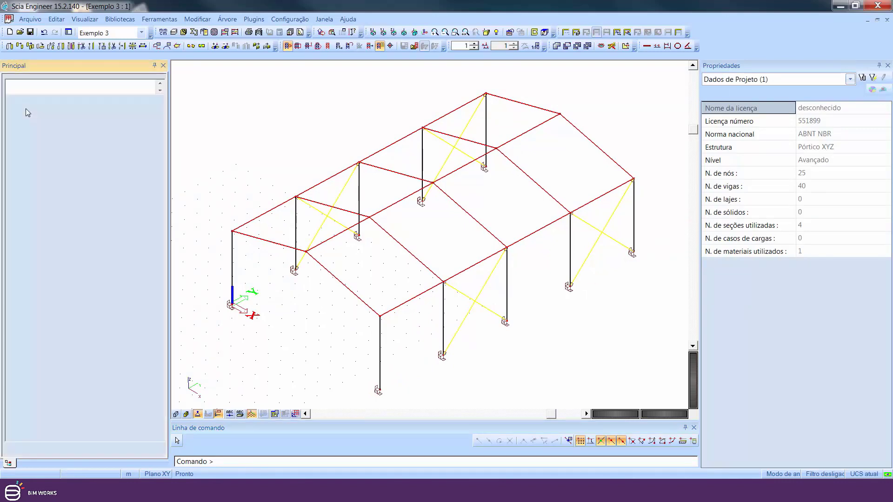
{"action": "left_click", "coordinate": [9, 86]}
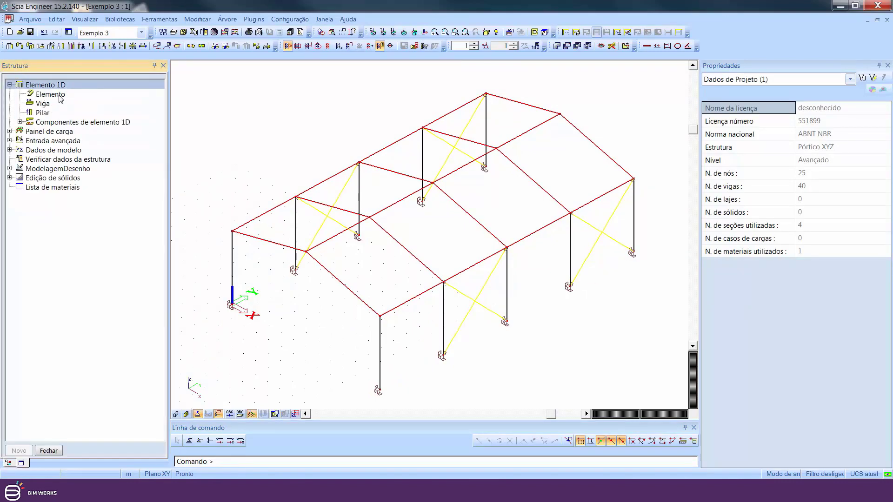
{"action": "double_click", "coordinate": [59, 96]}
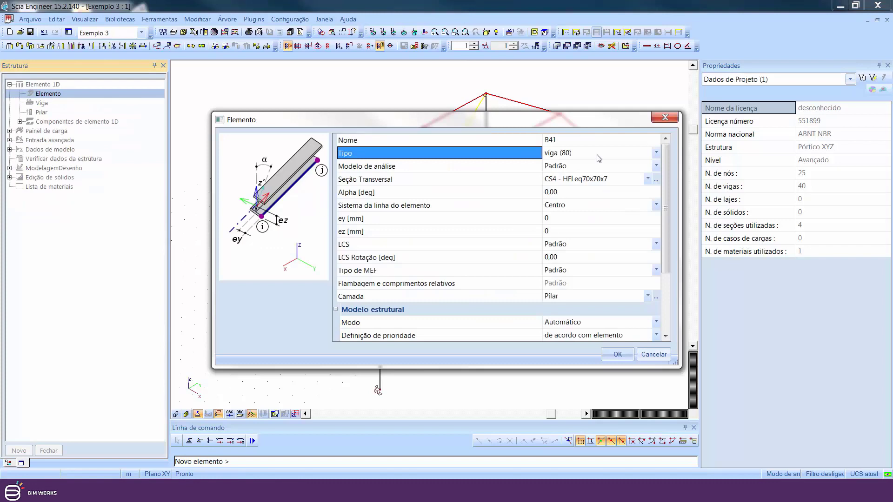
{"action": "left_click", "coordinate": [600, 155]}
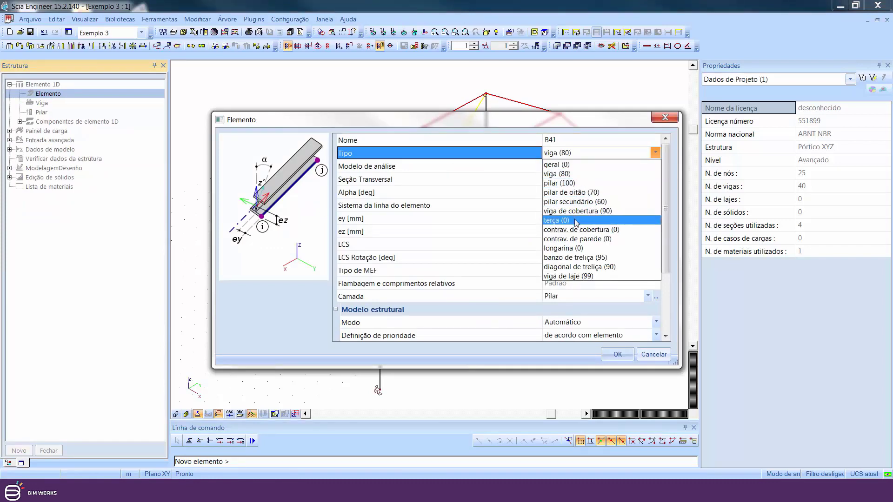
{"action": "left_click", "coordinate": [575, 238]}
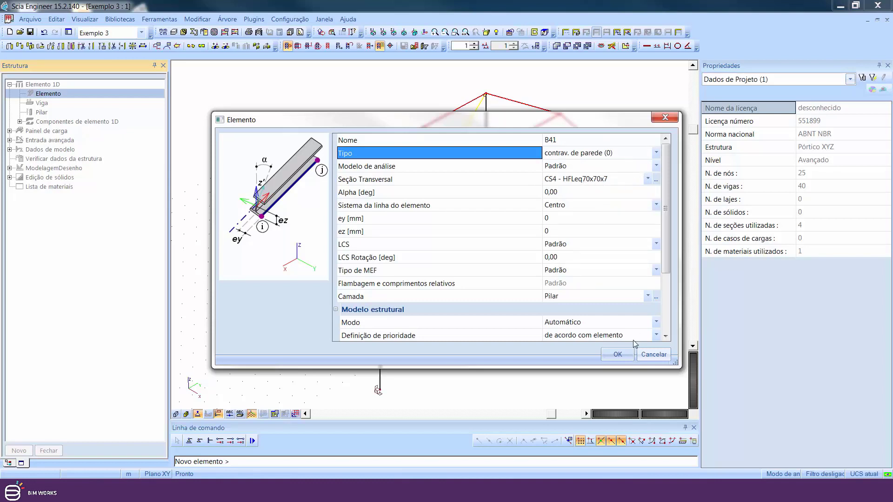
{"action": "left_click", "coordinate": [648, 297]}
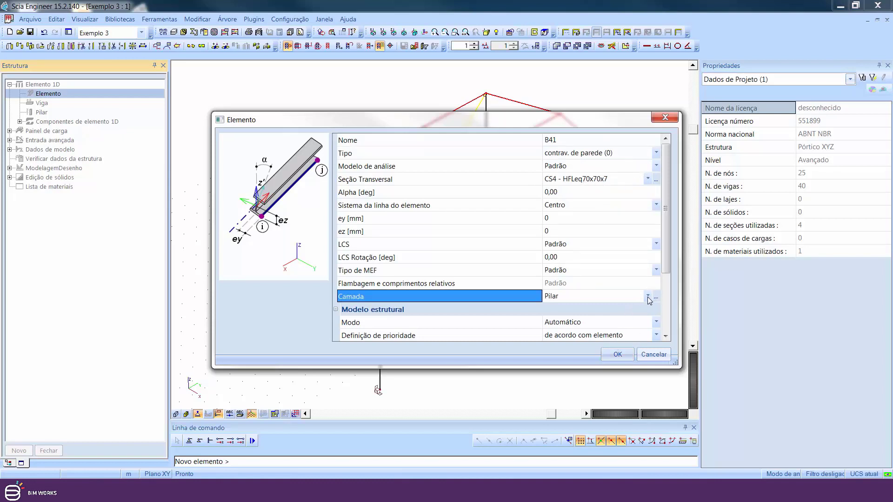
{"action": "left_click", "coordinate": [621, 326]}
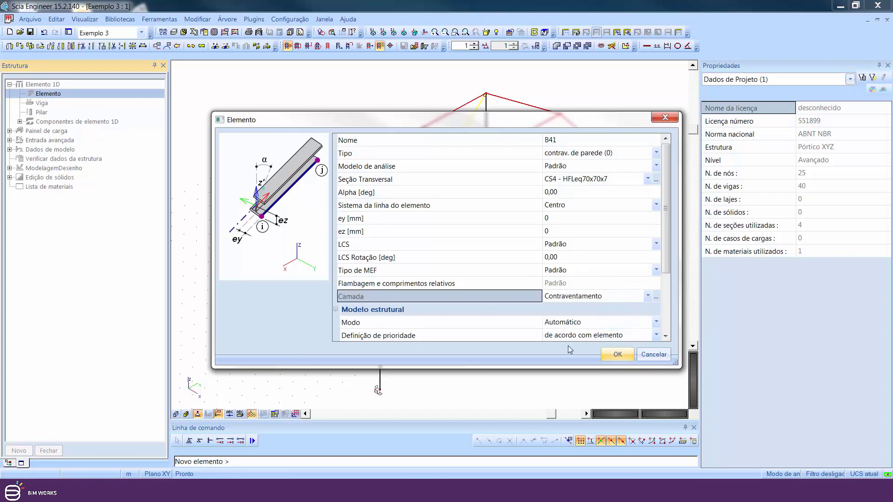
{"action": "left_click", "coordinate": [619, 354]}
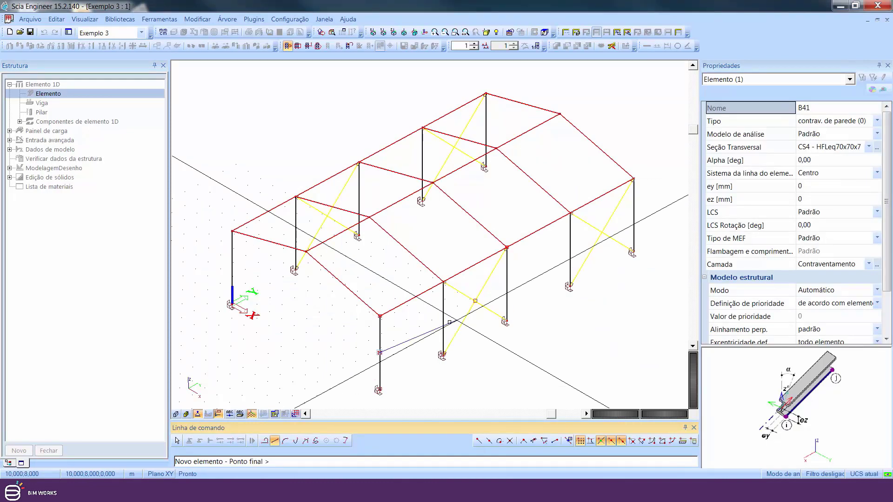
Draw a horizontal brace between the column midpoints on each side of the front bay, at 2.5 m height
{"action": "left_click", "coordinate": [444, 317]}
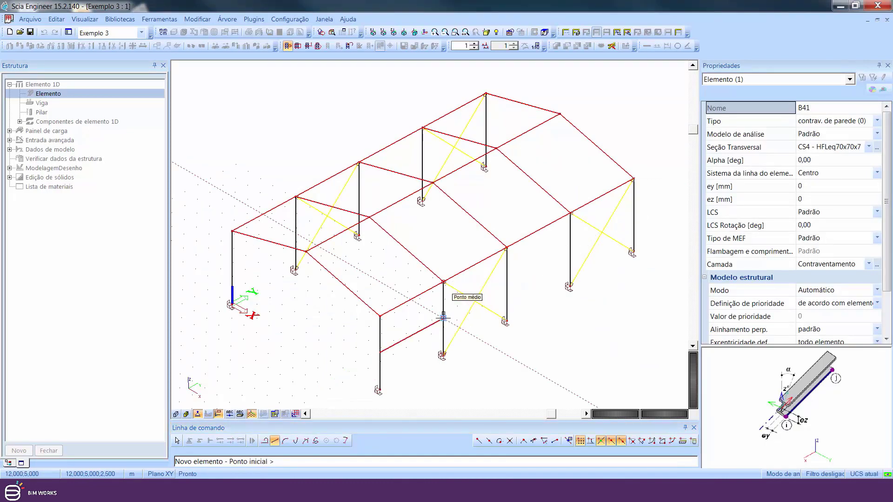
{"action": "left_click", "coordinate": [232, 269]}
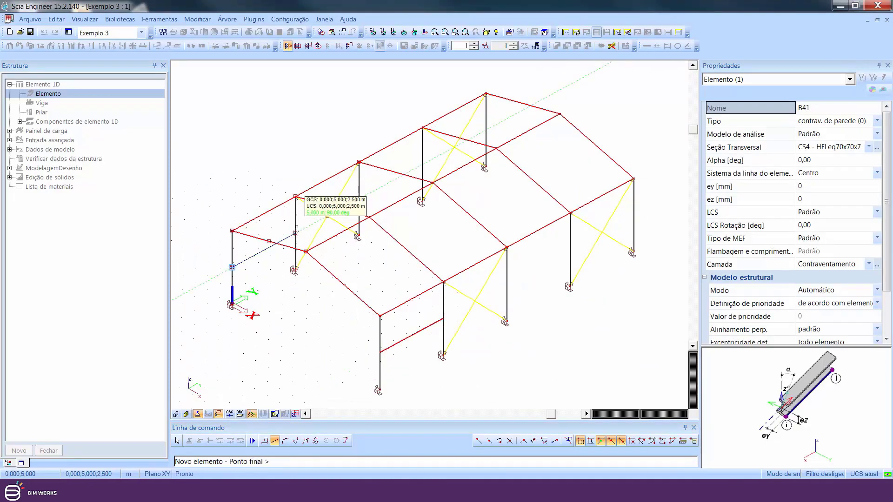
{"action": "left_click", "coordinate": [296, 226]}
{"action": "key", "text": "Escape"}
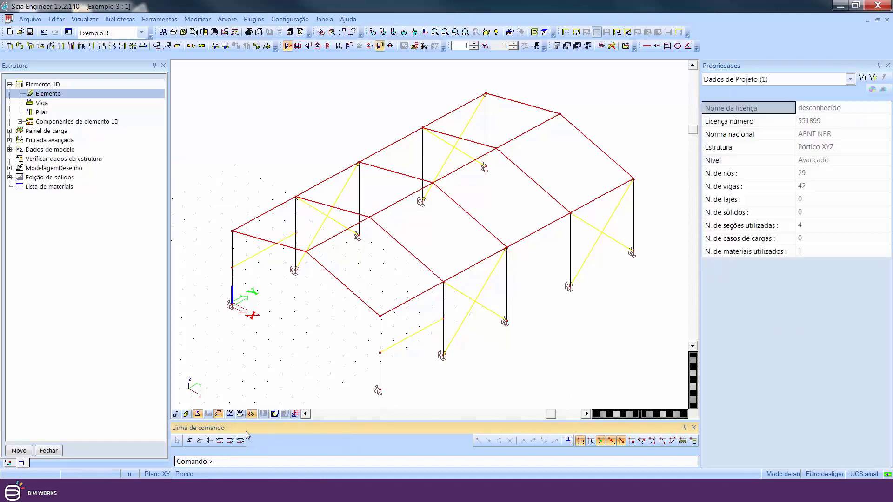
Add hinges at both ends of the two horizontal wall braces, with fiy and fiz set to Livre
{"action": "left_click", "coordinate": [241, 440]}
{"action": "left_click", "coordinate": [411, 337]}
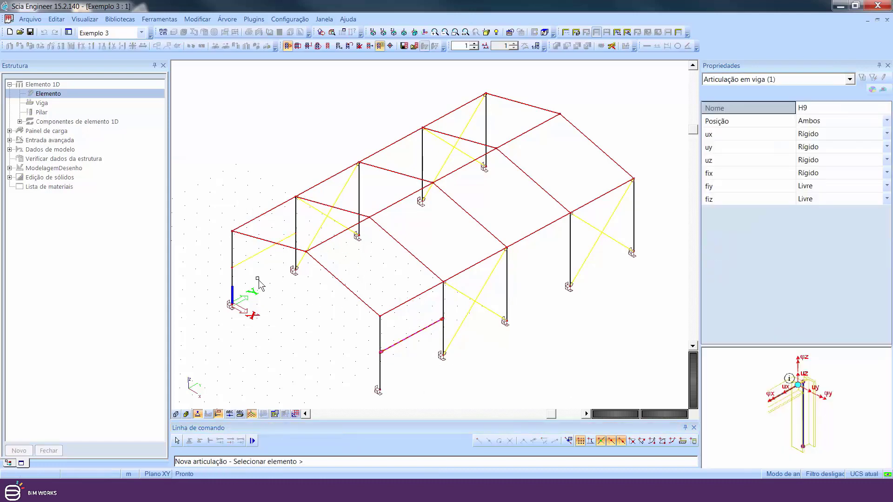
{"action": "left_click", "coordinate": [291, 236]}
{"action": "key", "text": "Escape"}
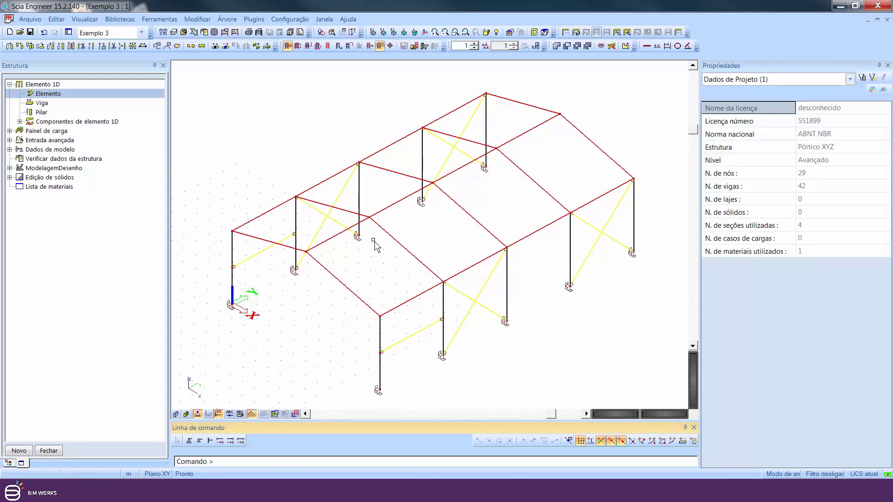
Measure the coordinate difference between the front frame's eave and ridge nodes with Info Coordenadas
{"action": "right_click_drag", "start_coordinate": [399, 270], "coordinate": [438, 263], "text": "ctrl"}
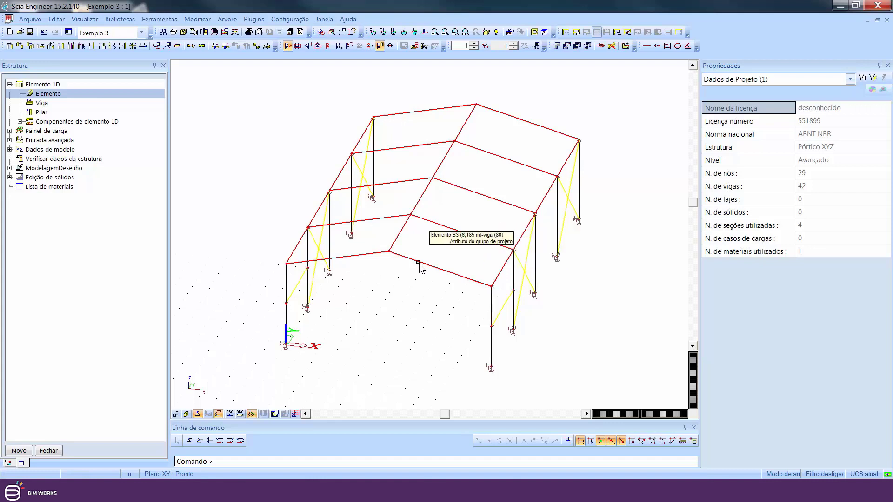
{"action": "right_click", "coordinate": [443, 249]}
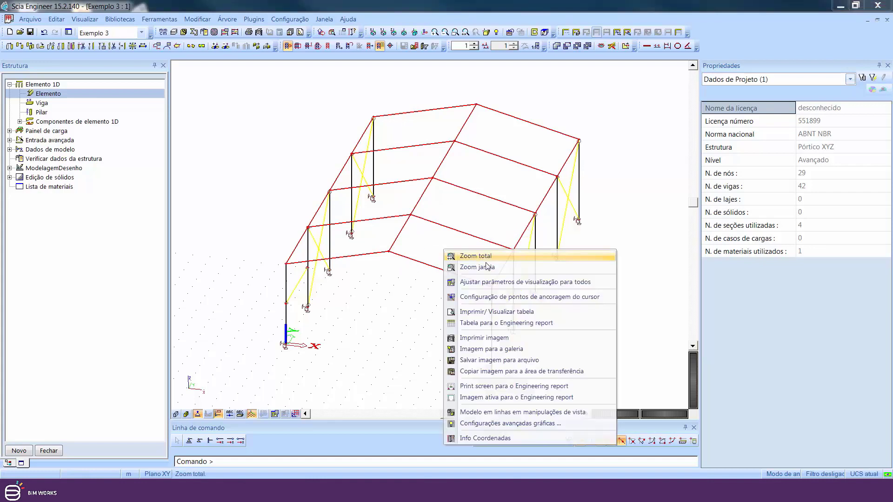
{"action": "left_click", "coordinate": [500, 439]}
{"action": "left_click", "coordinate": [491, 286]}
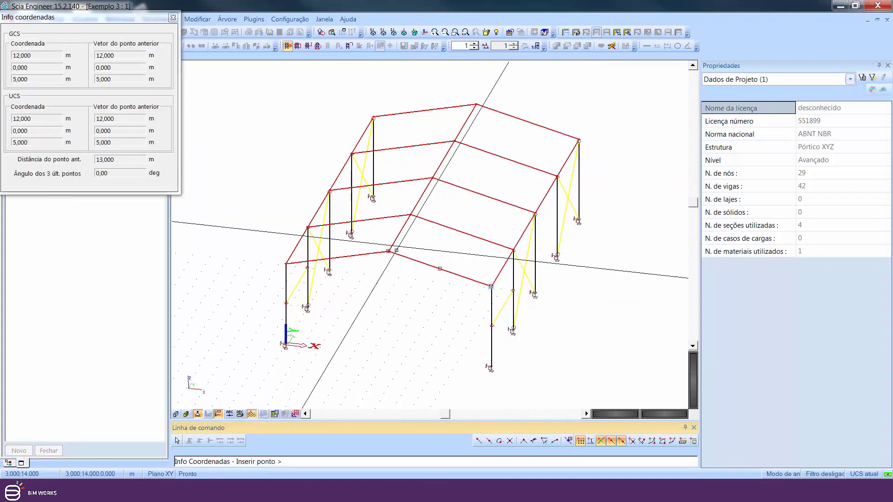
{"action": "left_click", "coordinate": [390, 251]}
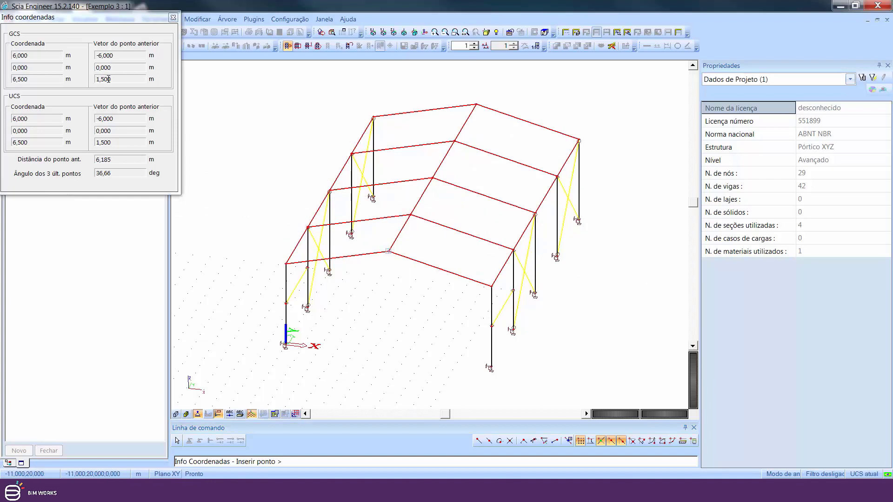
{"action": "key", "text": "Escape"}
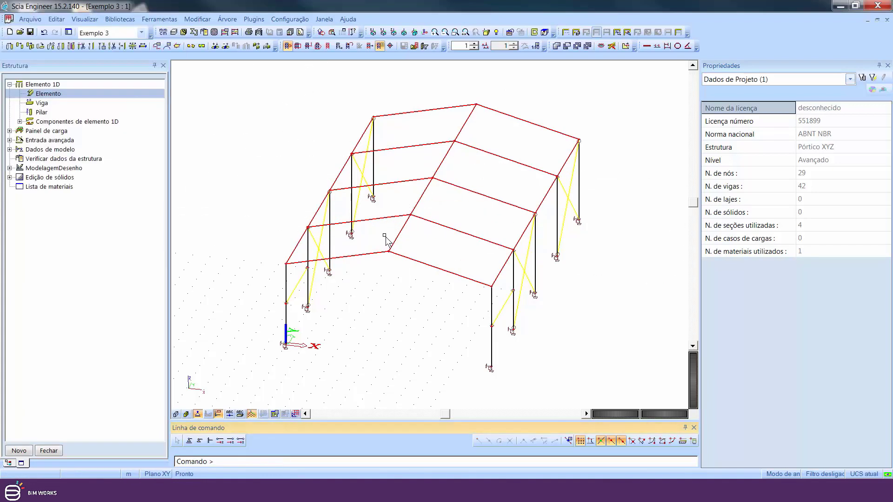
Set the Z coordinate of the five ridge nodes to 6 m
{"action": "left_click", "coordinate": [389, 251]}
{"action": "left_click", "coordinate": [410, 215]}
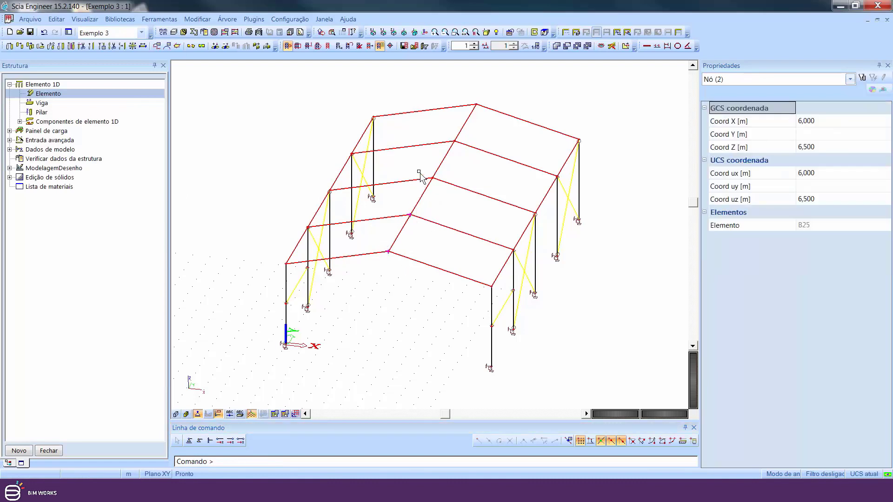
{"action": "left_click", "coordinate": [432, 178]}
{"action": "left_click", "coordinate": [454, 141]}
{"action": "left_click", "coordinate": [476, 104]}
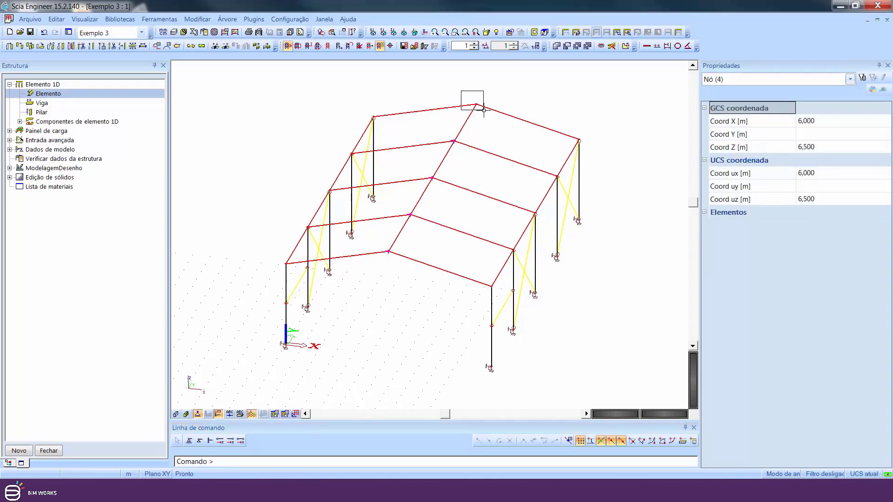
{"action": "left_click", "coordinate": [819, 148]}
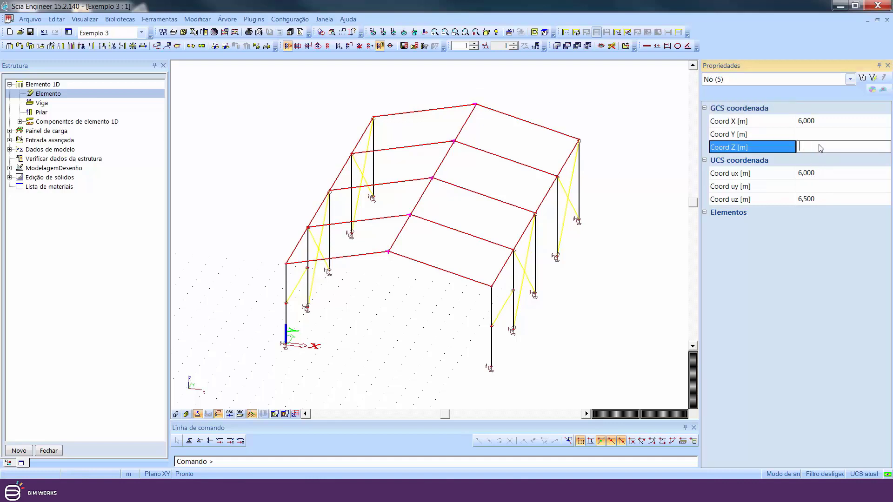
{"action": "key", "text": "Return"}
{"action": "key", "text": "Escape"}
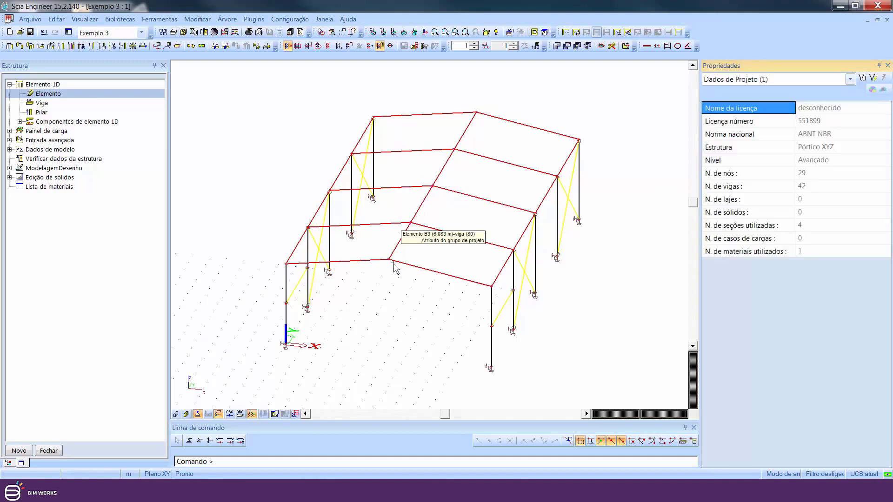
Measure the front frame's rise from eave to ridge again with Info Coordenadas
{"action": "right_click", "coordinate": [434, 251]}
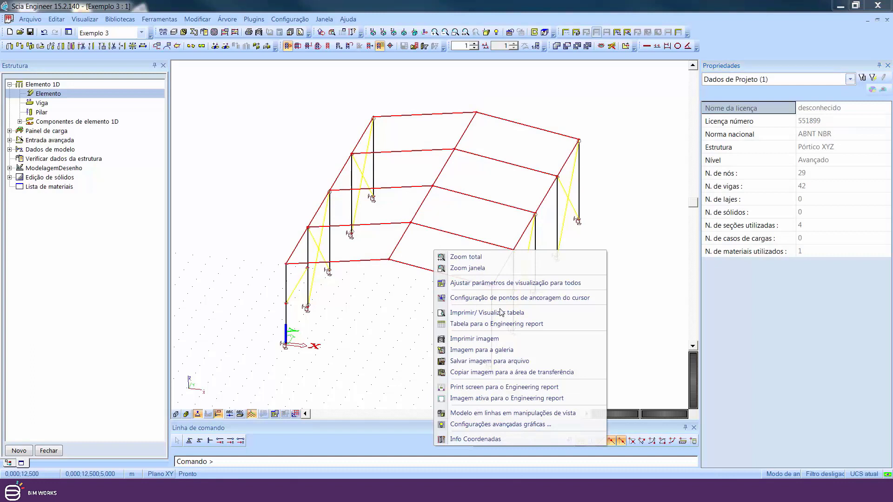
{"action": "left_click", "coordinate": [480, 439]}
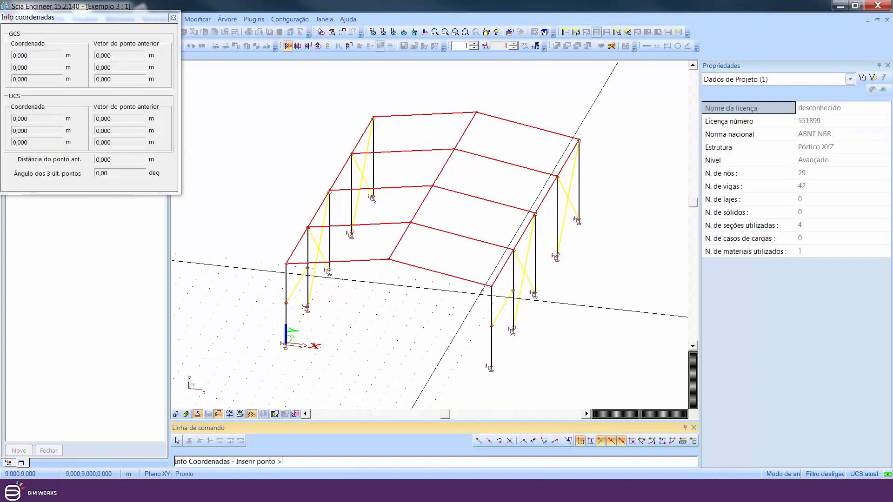
{"action": "left_click", "coordinate": [389, 259]}
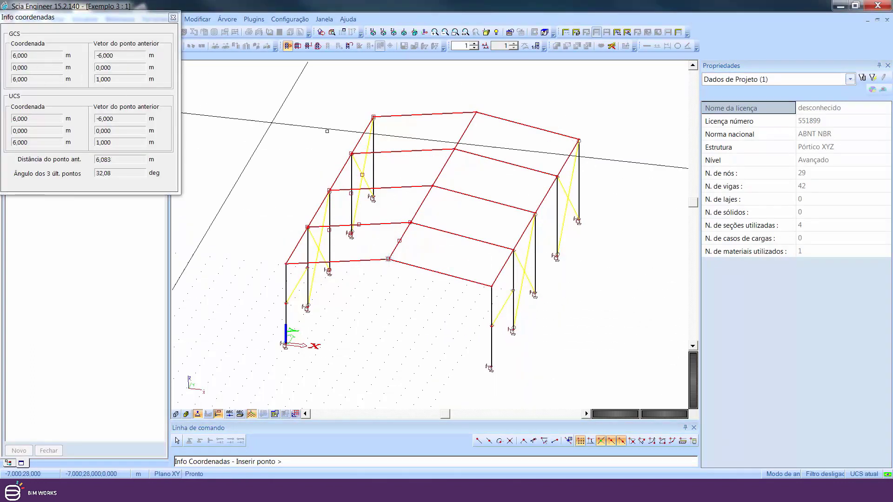
{"action": "key", "text": "Escape"}
Start a União de interseções link for the crossing braces with its type set to Articulado
{"action": "middle_click_drag", "start_coordinate": [447, 247], "coordinate": [429, 273]}
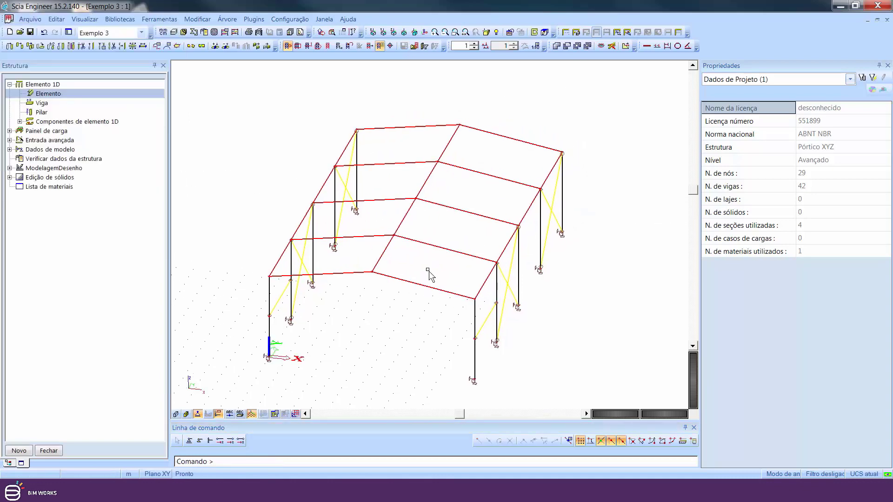
{"action": "right_click_drag", "start_coordinate": [460, 277], "coordinate": [434, 275], "text": "ctrl"}
{"action": "middle_click_drag", "start_coordinate": [428, 265], "coordinate": [431, 289]}
{"action": "right_click_drag", "start_coordinate": [452, 285], "coordinate": [455, 289], "text": "ctrl"}
{"action": "middle_click_drag", "start_coordinate": [455, 290], "coordinate": [456, 264]}
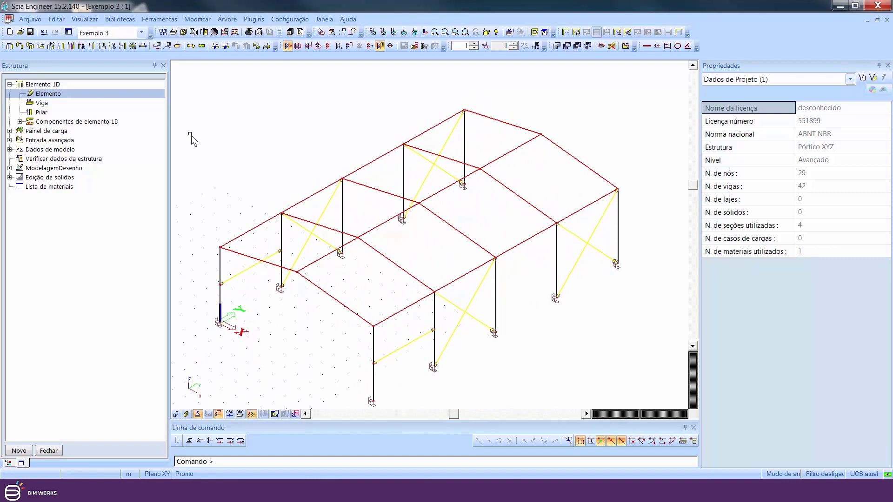
{"action": "double_click", "coordinate": [25, 149]}
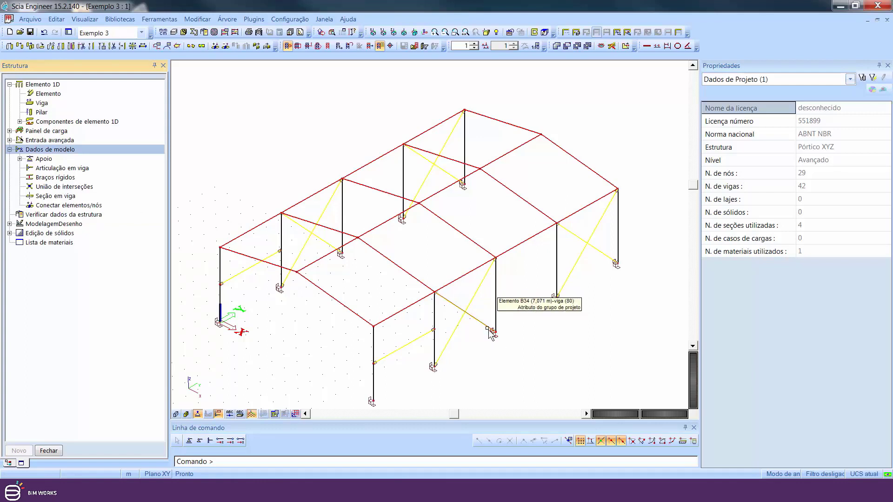
{"action": "middle_click_drag", "start_coordinate": [448, 334], "coordinate": [421, 328]}
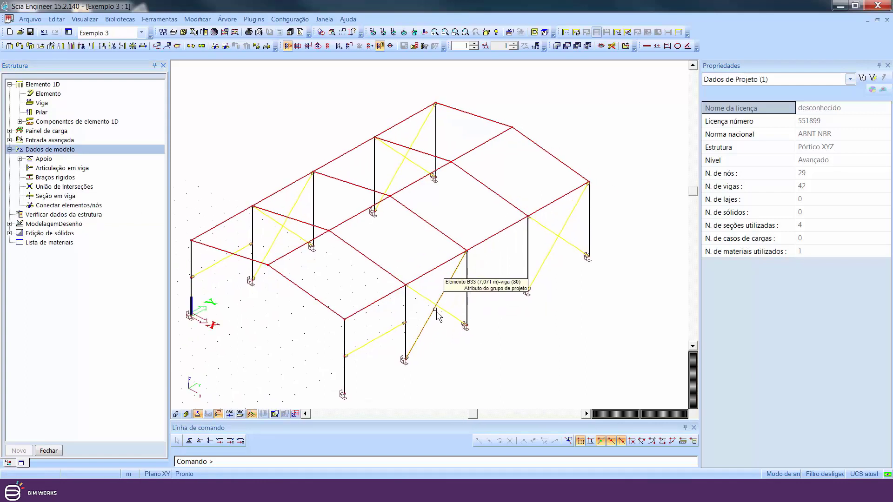
{"action": "scroll", "coordinate": [436, 316], "scroll_direction": "up", "scroll_amount": 2}
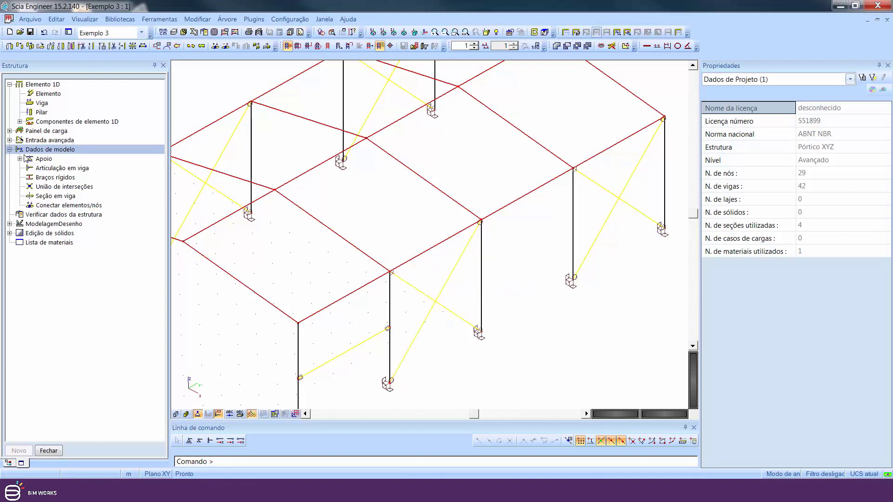
{"action": "double_click", "coordinate": [45, 188]}
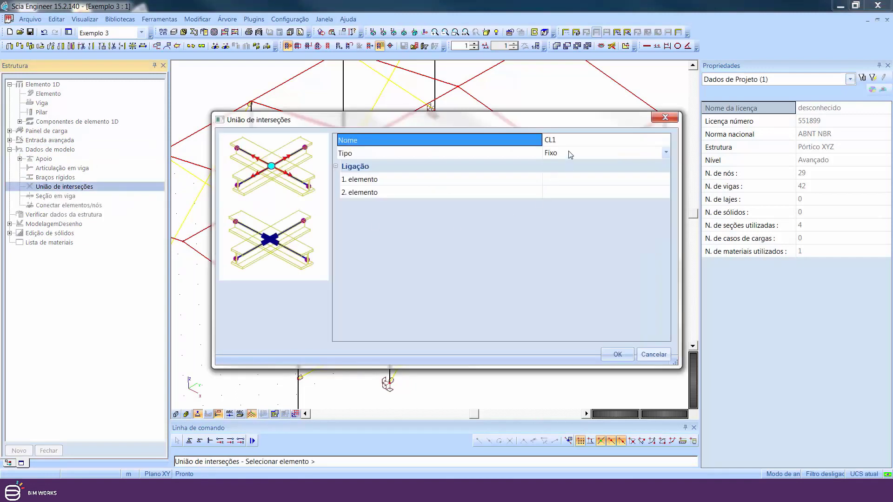
{"action": "left_click", "coordinate": [571, 154]}
{"action": "left_click", "coordinate": [605, 173]}
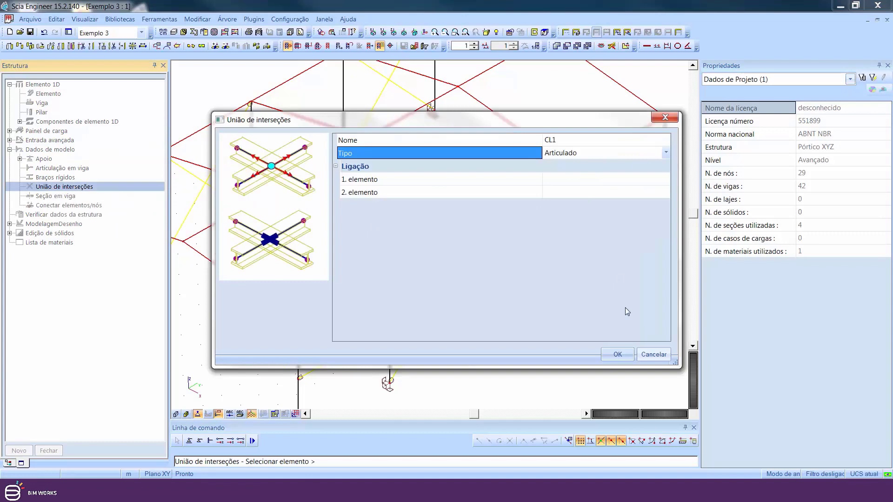
{"action": "left_click", "coordinate": [617, 354]}
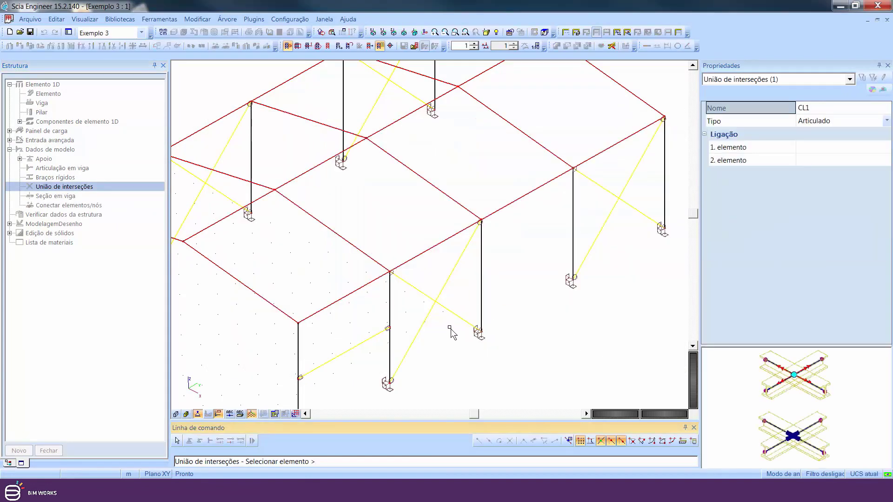
Apply the hinged intersection link to the four crossing brace pairs by selecting the whole structure
{"action": "scroll", "coordinate": [427, 285], "scroll_direction": "down", "scroll_amount": 5}
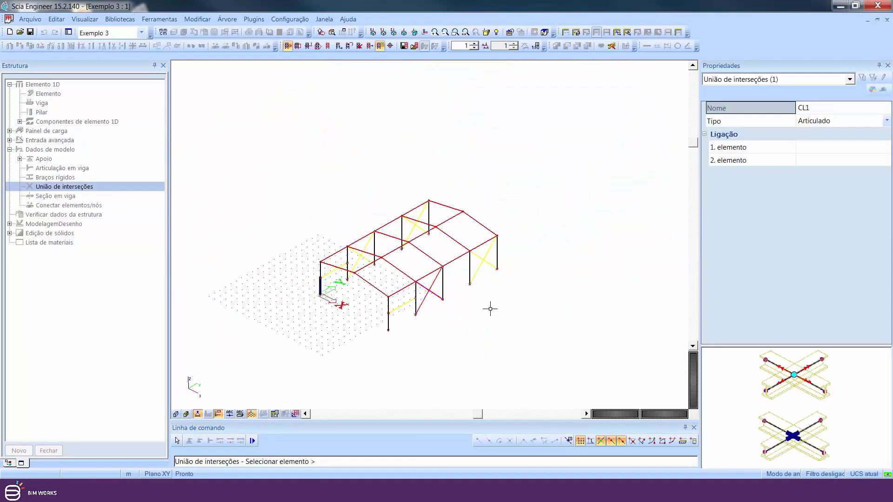
{"action": "left_click_drag", "start_coordinate": [530, 365], "coordinate": [298, 160]}
{"action": "scroll", "coordinate": [421, 256], "scroll_direction": "up", "scroll_amount": 4}
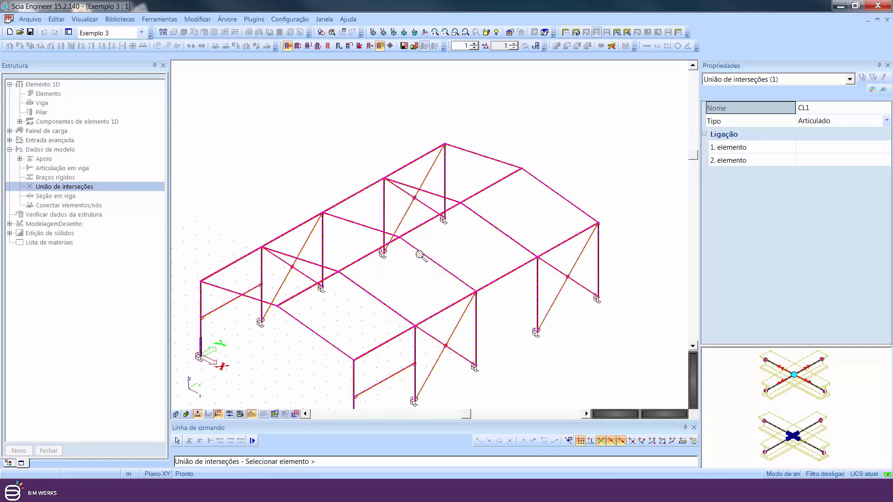
{"action": "key", "text": "Escape"}
{"action": "scroll", "coordinate": [294, 261], "scroll_direction": "up", "scroll_amount": 4}
{"action": "scroll", "coordinate": [393, 282], "scroll_direction": "down", "scroll_amount": 4}
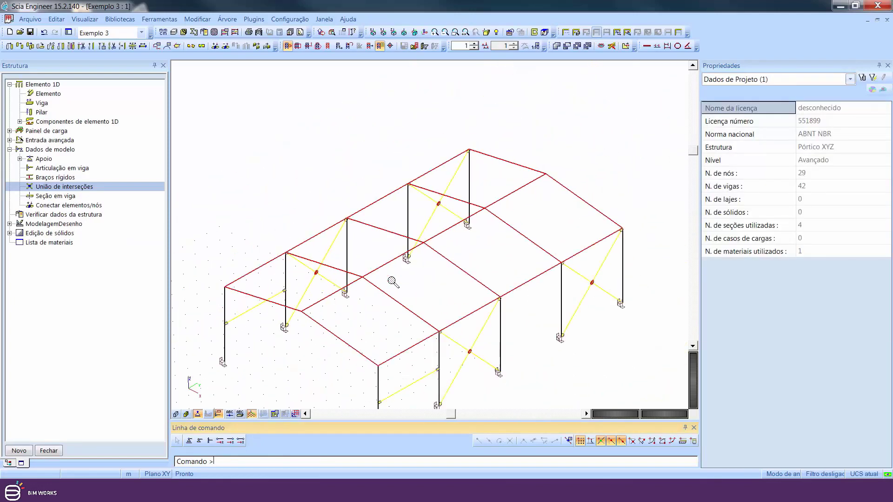
{"action": "scroll", "coordinate": [467, 353], "scroll_direction": "up", "scroll_amount": 5}
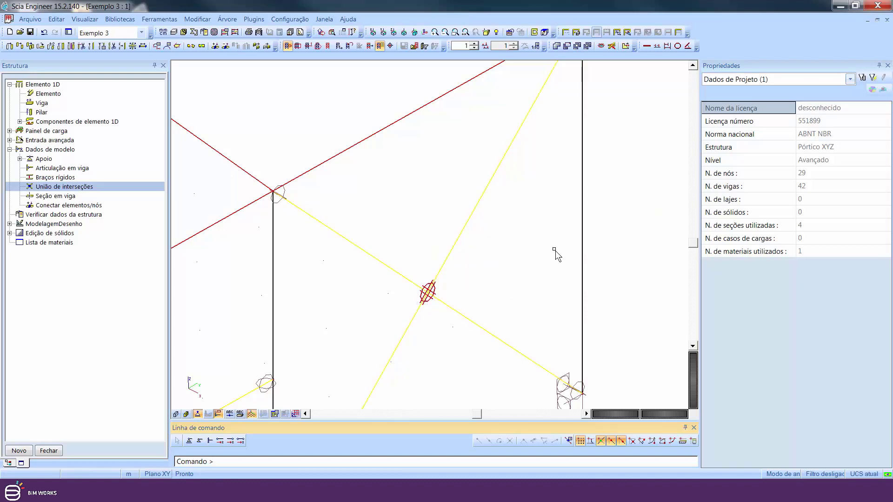
{"action": "scroll", "coordinate": [558, 255], "scroll_direction": "down", "scroll_amount": 10}
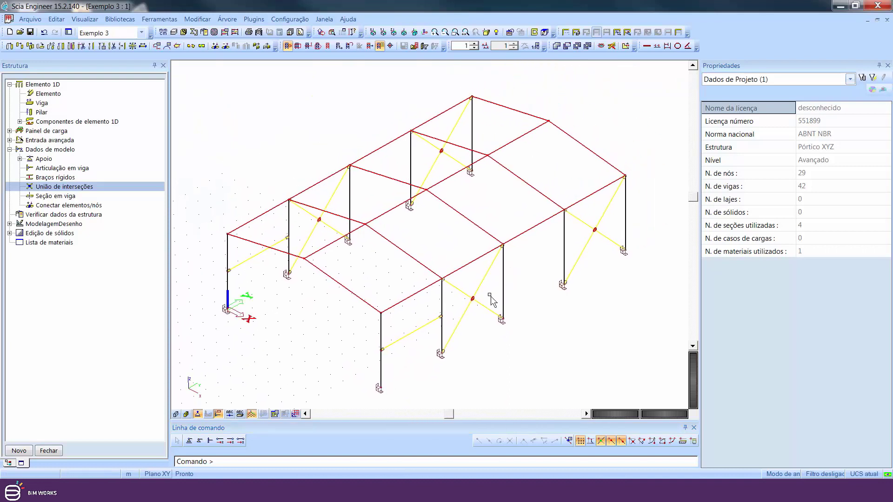
{"action": "middle_click_drag", "start_coordinate": [489, 295], "coordinate": [496, 295]}
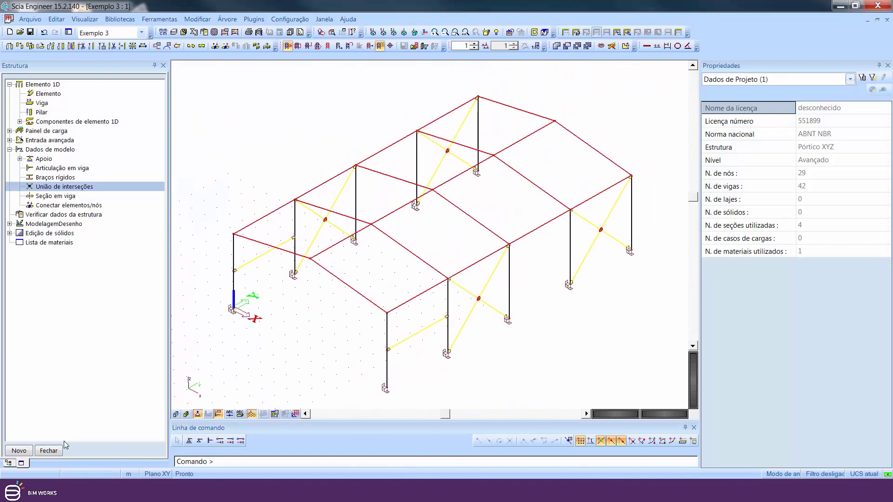
Leave the structure settings, open the load cases and describe load case LC1 as "Peso próprio"
{"action": "left_click", "coordinate": [51, 450]}
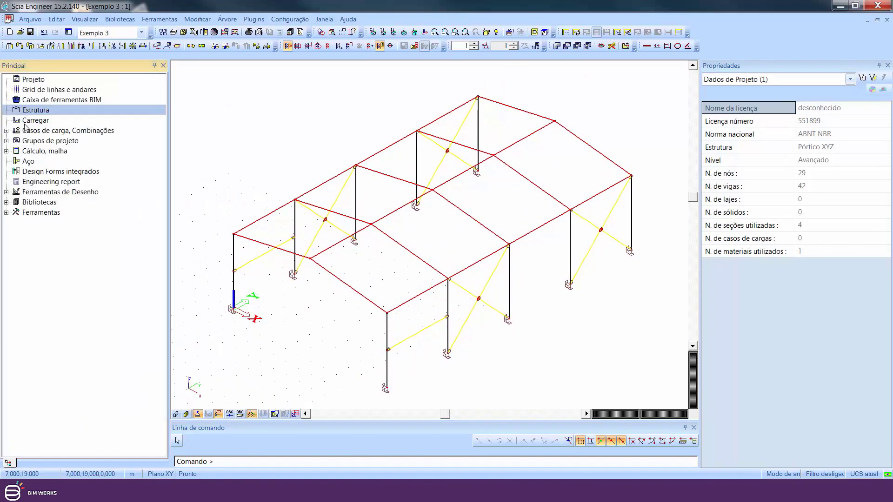
{"action": "double_click", "coordinate": [36, 120]}
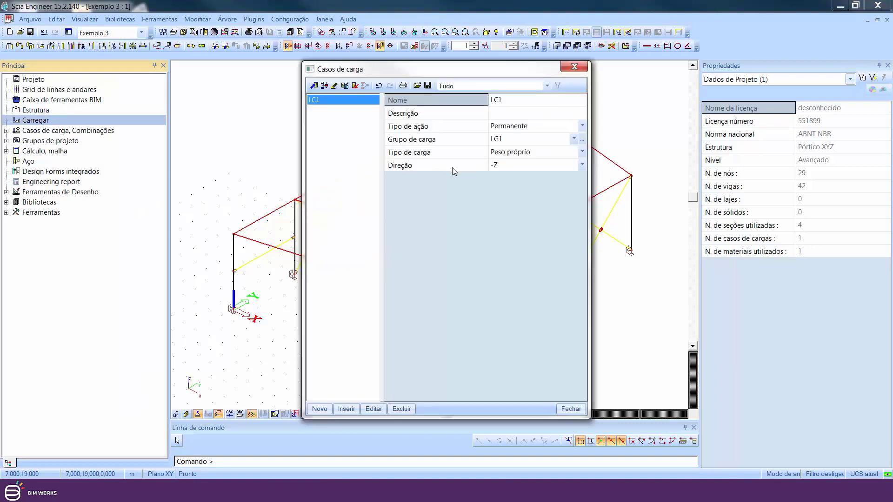
{"action": "left_click", "coordinate": [529, 115]}
{"action": "type", "text": "Pe"}
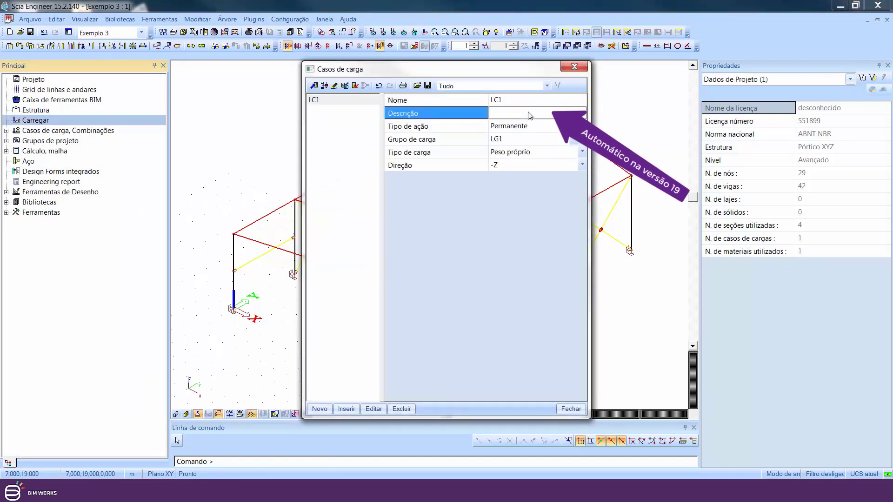
{"action": "type", "text": "so pró"}
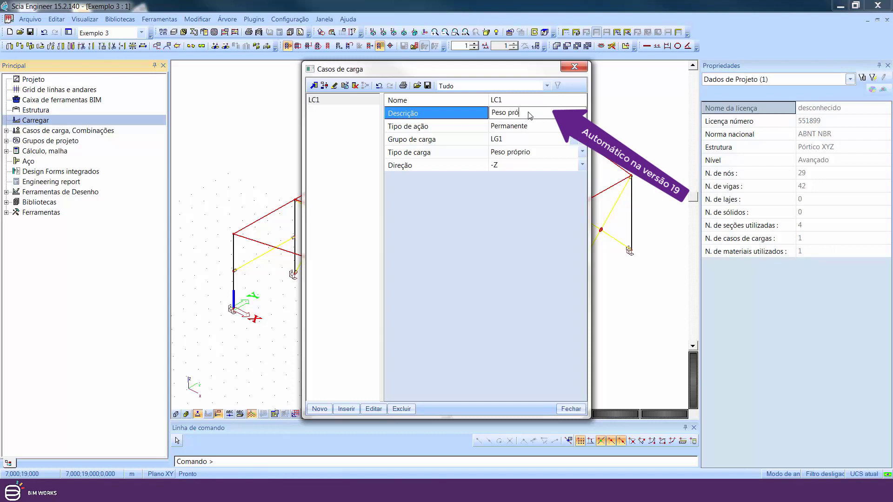
{"action": "type", "text": "prio"}
{"action": "key", "text": "Return"}
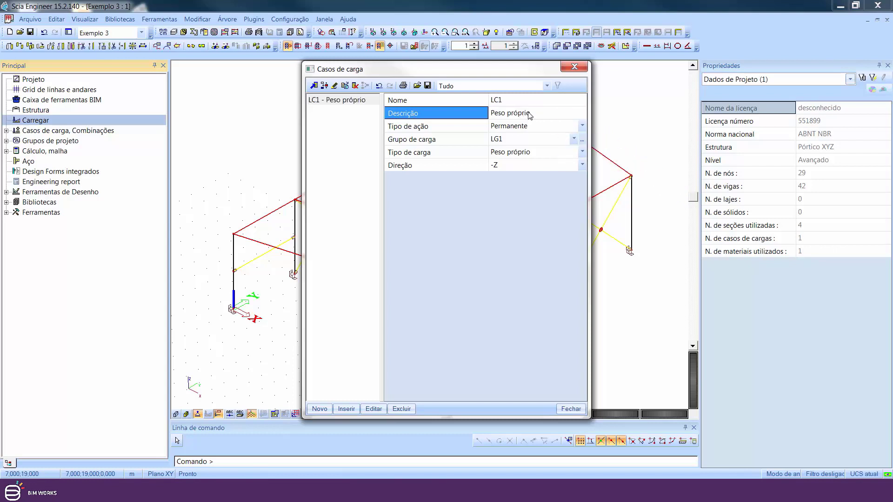
Add a second load case, LC2, with the description "Cobertura"
{"action": "left_click", "coordinate": [324, 409]}
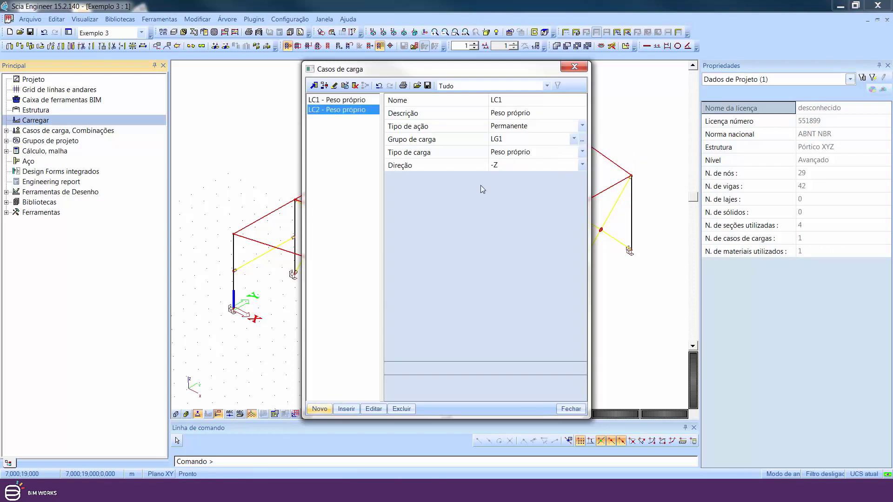
{"action": "left_click", "coordinate": [536, 114]}
{"action": "type", "text": "Cobertura"}
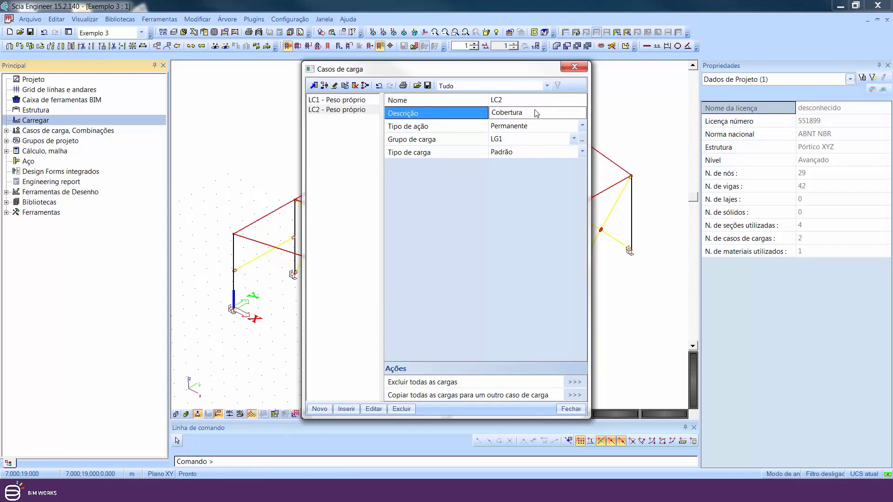
{"action": "key", "text": "Return"}
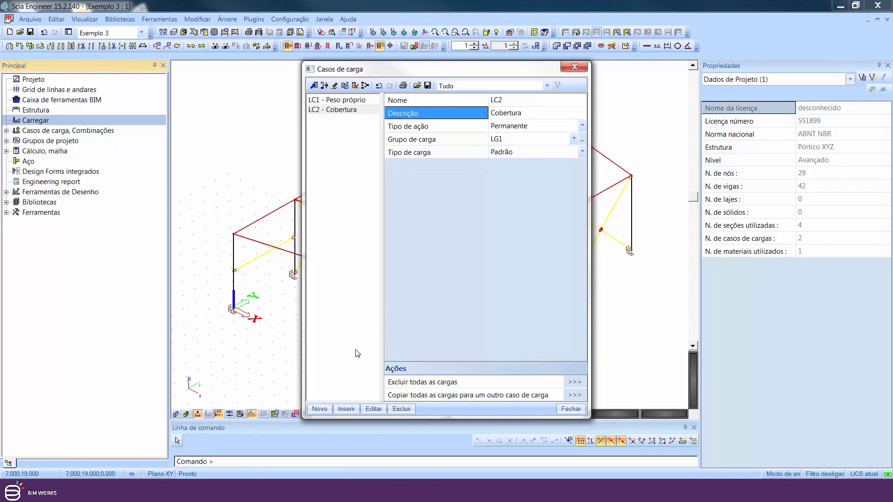
Add a third load case, LC3, described as "Vento X" with the action type Variável
{"action": "left_click", "coordinate": [318, 409]}
{"action": "left_click", "coordinate": [535, 114]}
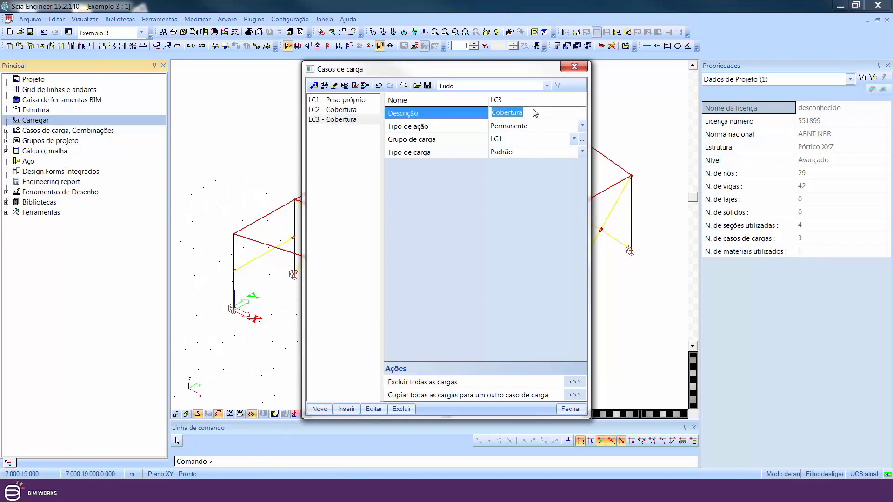
{"action": "type", "text": "Vento X"}
{"action": "key", "text": "Return"}
{"action": "left_click", "coordinate": [564, 128]}
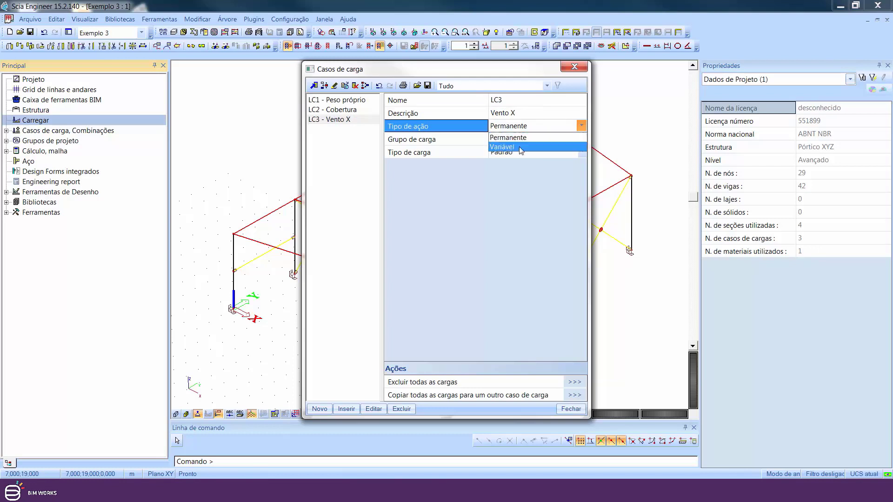
{"action": "left_click", "coordinate": [556, 141]}
Choose the Relação option of load group LG2 for the Vento X load case
{"action": "left_click", "coordinate": [583, 140]}
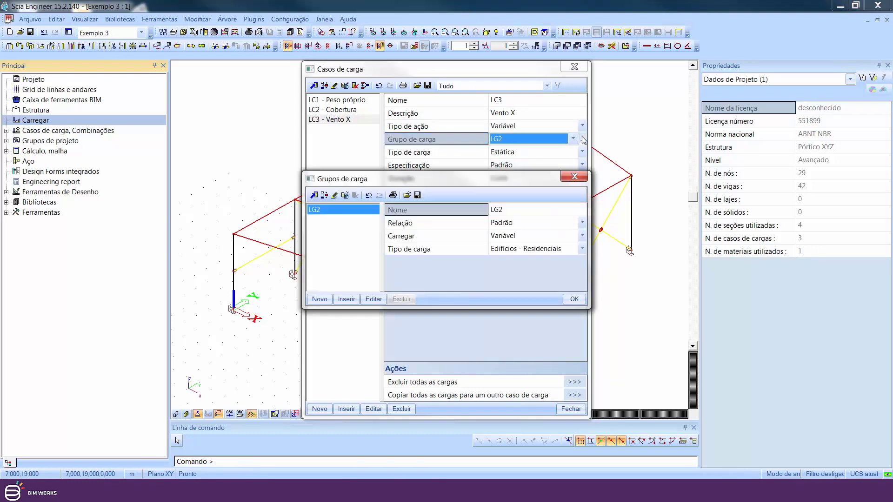
{"action": "left_click", "coordinate": [532, 222]}
{"action": "left_click", "coordinate": [532, 222]}
{"action": "left_click", "coordinate": [531, 231]}
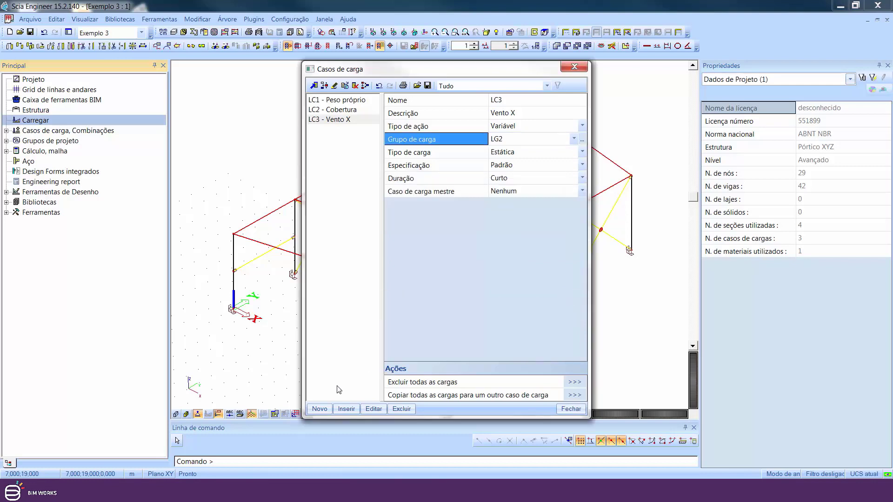
Add a fourth load case, LC4, in load group LG2 with the description "Vento -X"
{"action": "left_click", "coordinate": [326, 410]}
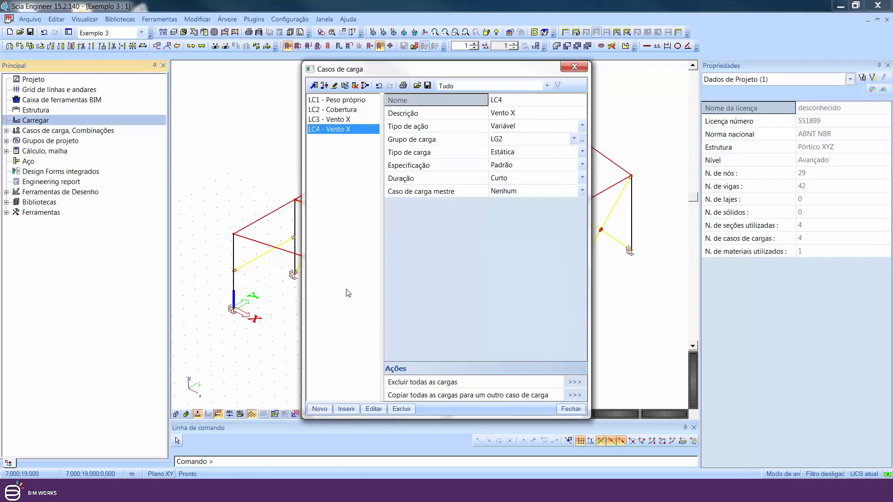
{"action": "left_click", "coordinate": [512, 114]}
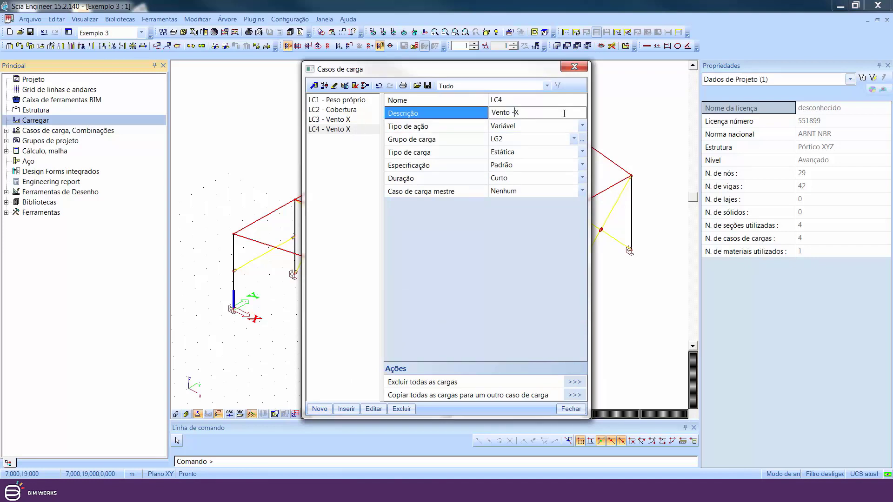
{"action": "type", "text": "-"}
{"action": "key", "text": "Return"}
Close the load case manager and make LC2 - Cobertura the active load case
{"action": "left_click", "coordinate": [576, 409]}
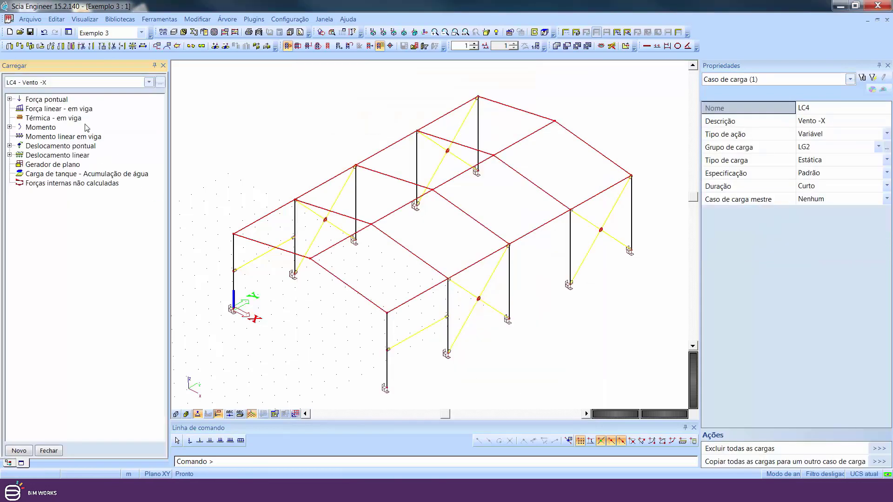
{"action": "left_click", "coordinate": [34, 82]}
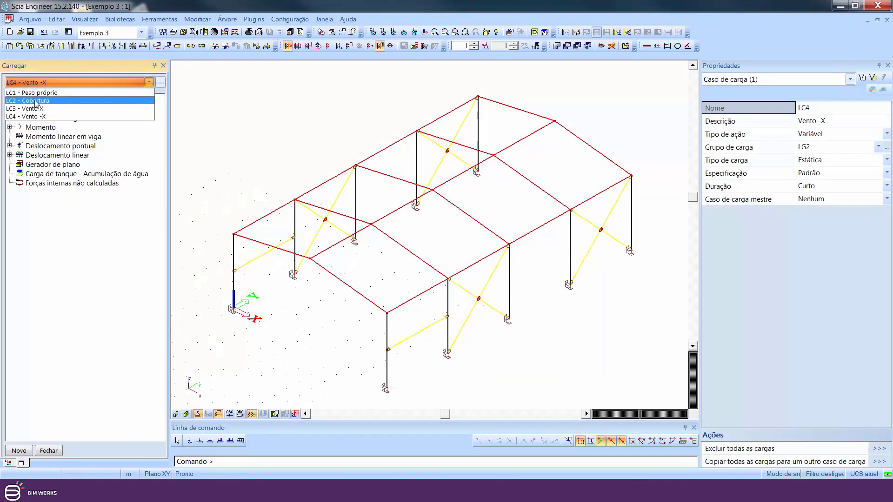
{"action": "left_click", "coordinate": [36, 101]}
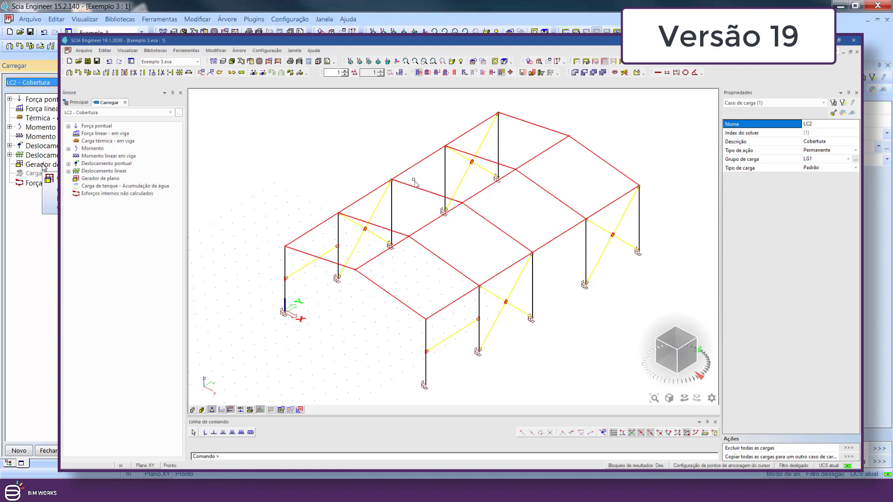
Set the post-processing environment to padrão in the project data
{"action": "left_click", "coordinate": [78, 103]}
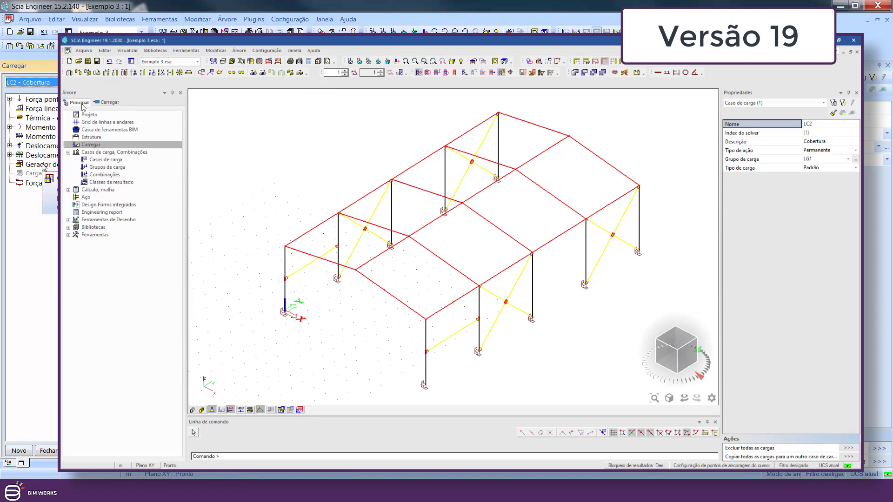
{"action": "double_click", "coordinate": [85, 115]}
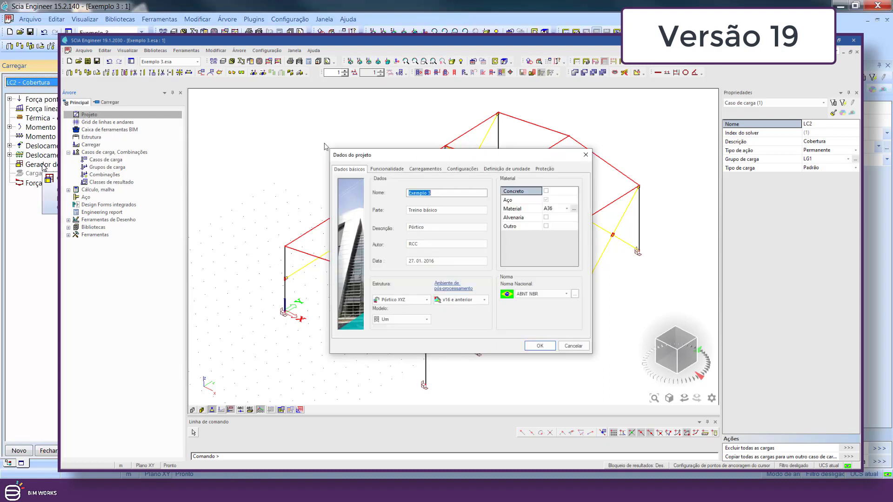
{"action": "left_click", "coordinate": [477, 303]}
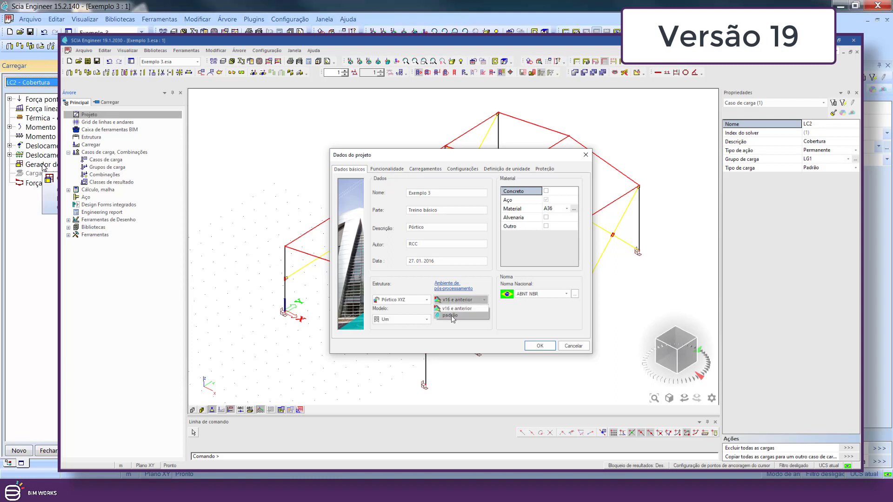
{"action": "left_click", "coordinate": [450, 316]}
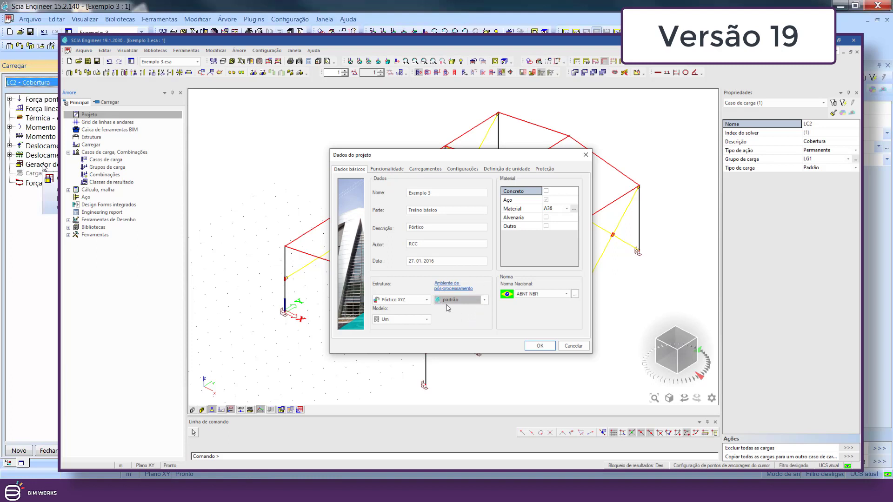
{"action": "left_click", "coordinate": [539, 346]}
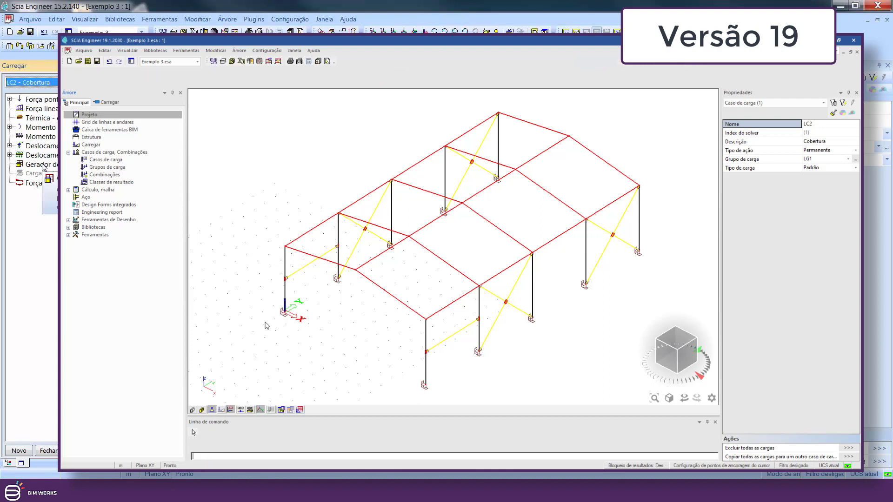
Create a load panel of type Para as bordas do painel e vigas through the four corner nodes of the roof slope farther from the origin
{"action": "left_click", "coordinate": [87, 139]}
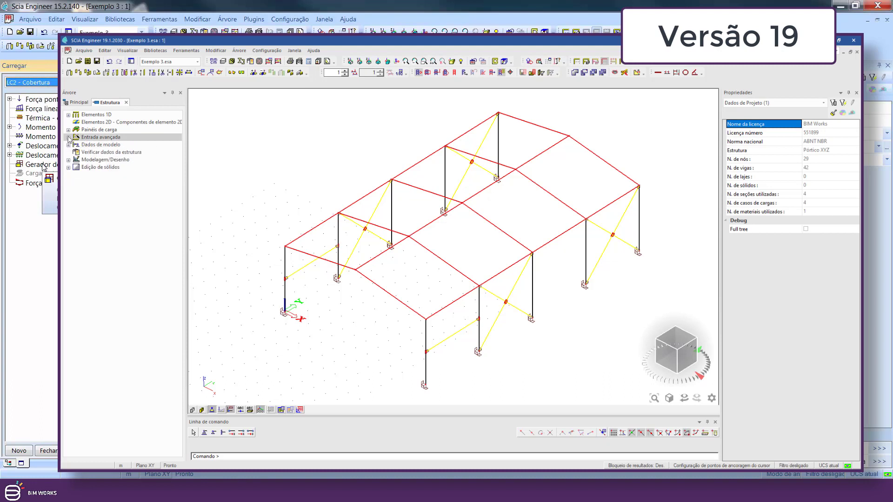
{"action": "left_click", "coordinate": [68, 130]}
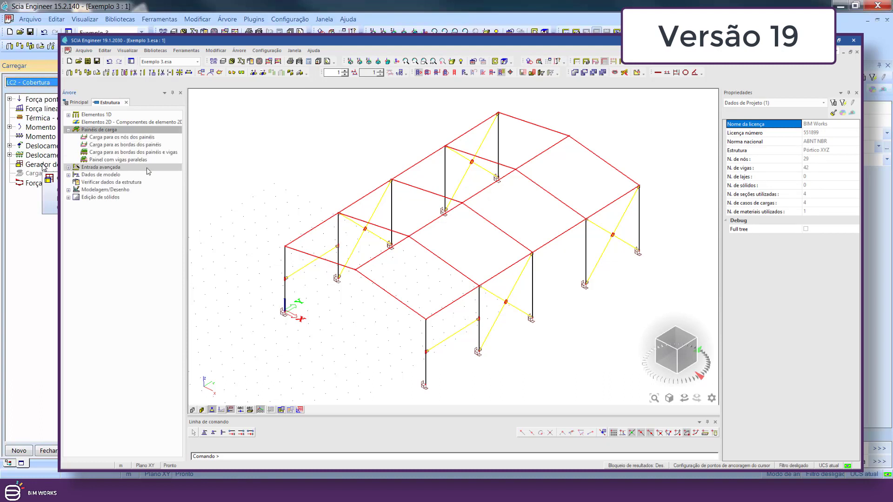
{"action": "double_click", "coordinate": [118, 154]}
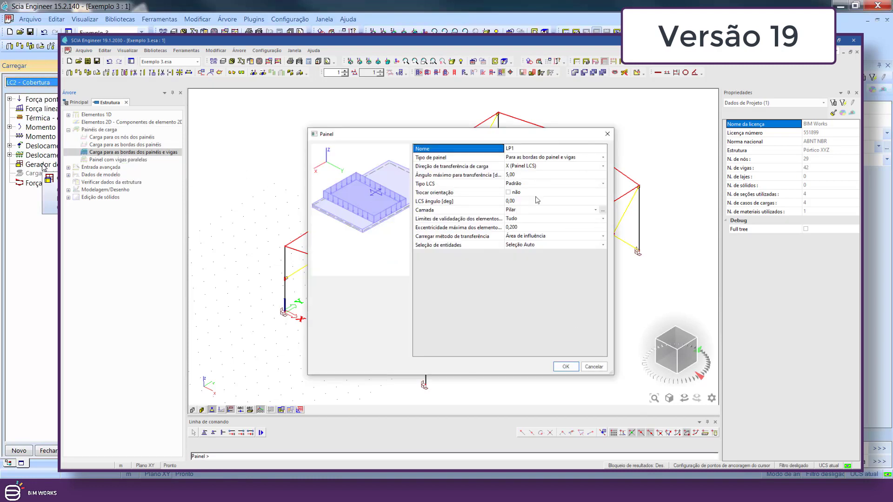
{"action": "left_click", "coordinate": [567, 367]}
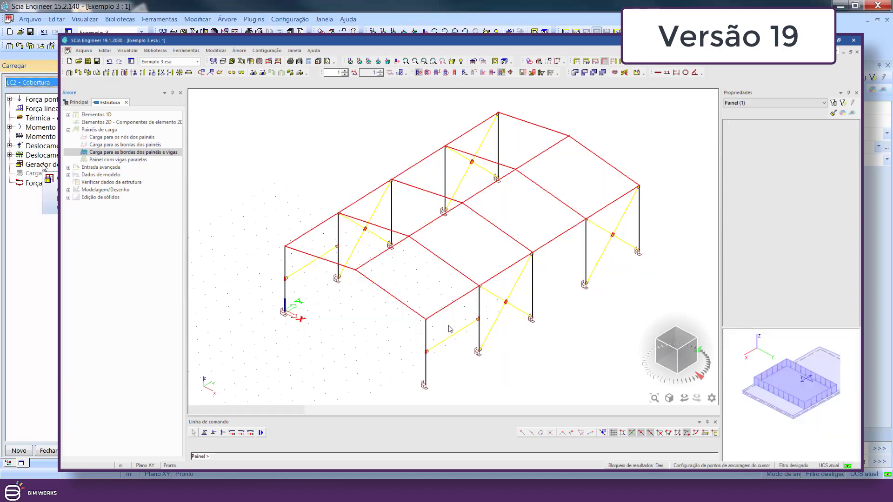
{"action": "left_click", "coordinate": [427, 319]}
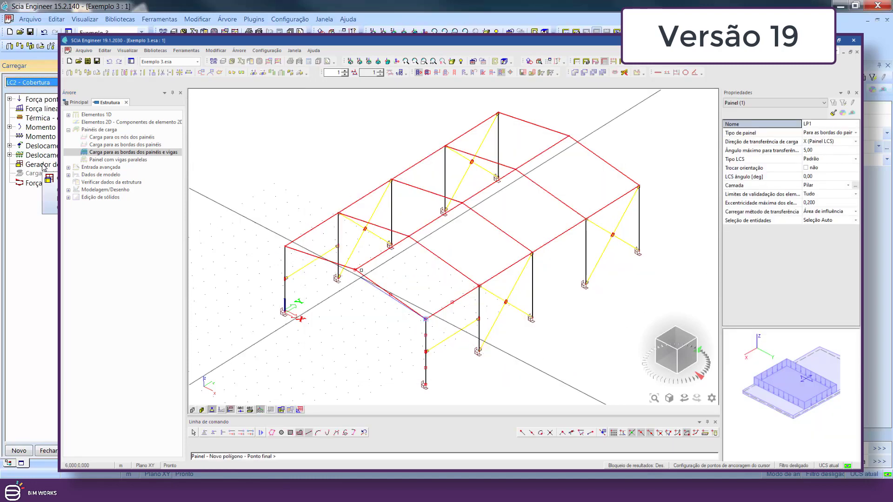
{"action": "left_click", "coordinate": [355, 270]}
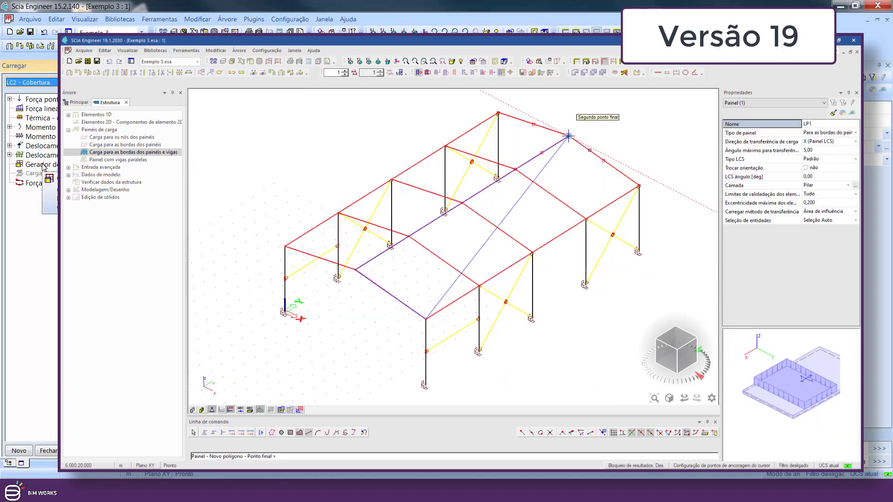
{"action": "left_click", "coordinate": [568, 136]}
{"action": "left_click", "coordinate": [639, 186]}
{"action": "key", "text": "Escape"}
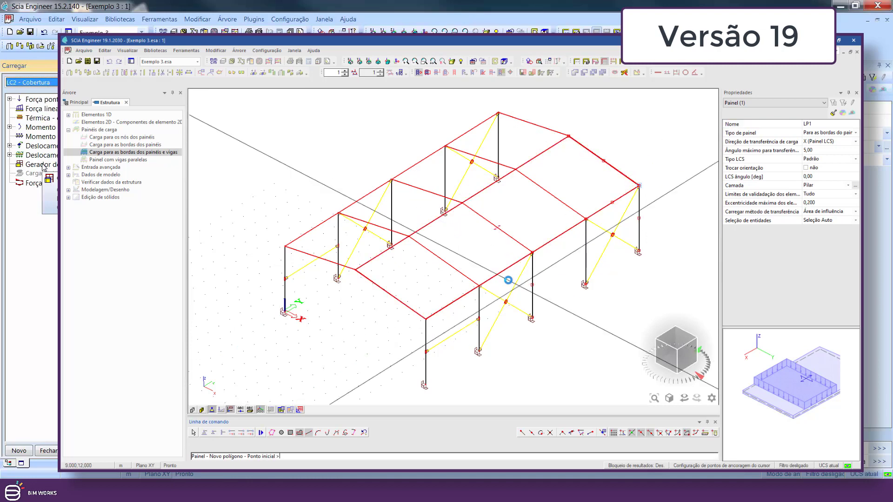
{"action": "key", "text": "Escape"}
{"action": "key", "text": "Escape"}
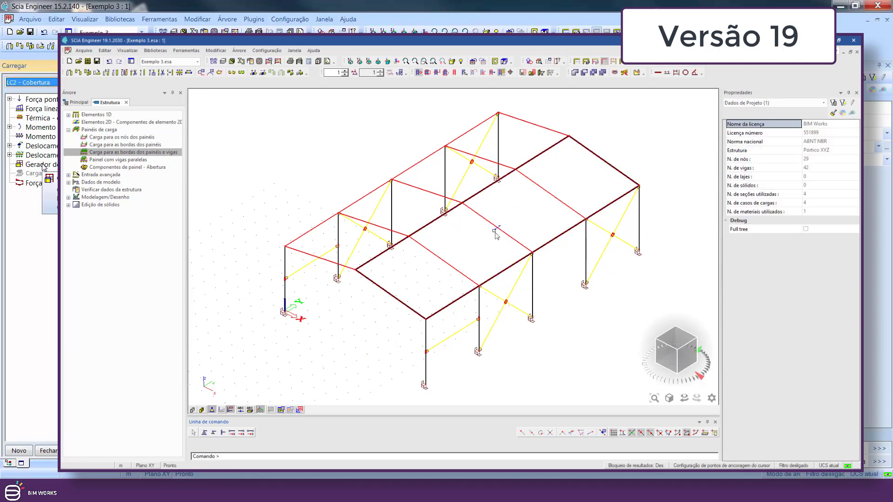
Try the Y and Todas load transfer directions on the roof panel, finishing with X (Painel LCS)
{"action": "scroll", "coordinate": [499, 230], "scroll_direction": "up", "scroll_amount": 3}
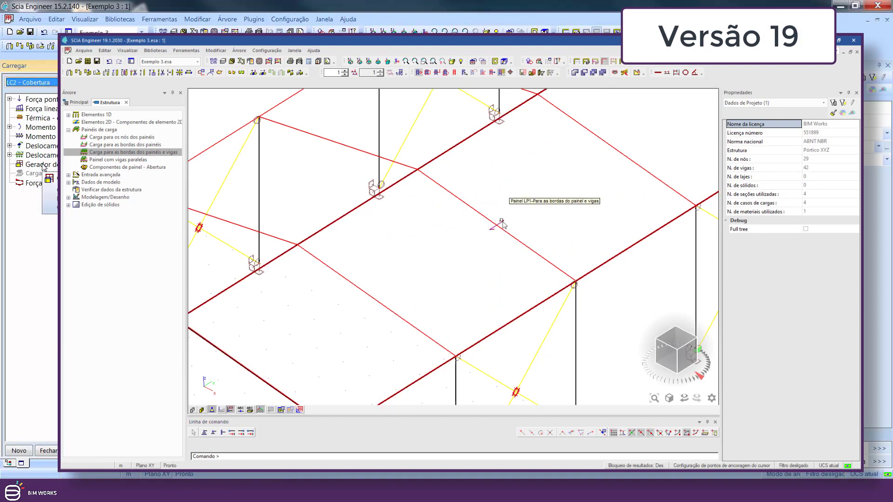
{"action": "left_click", "coordinate": [503, 224]}
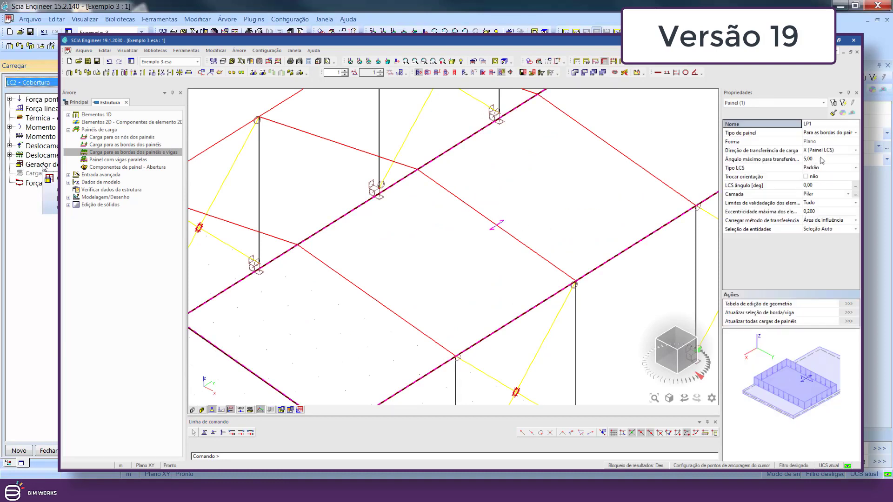
{"action": "left_click", "coordinate": [832, 150]}
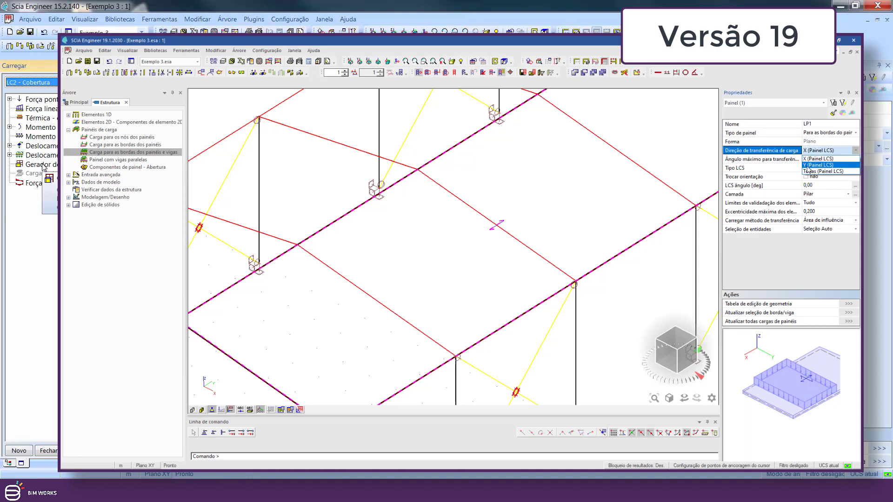
{"action": "left_click", "coordinate": [810, 169]}
{"action": "left_click", "coordinate": [823, 150]}
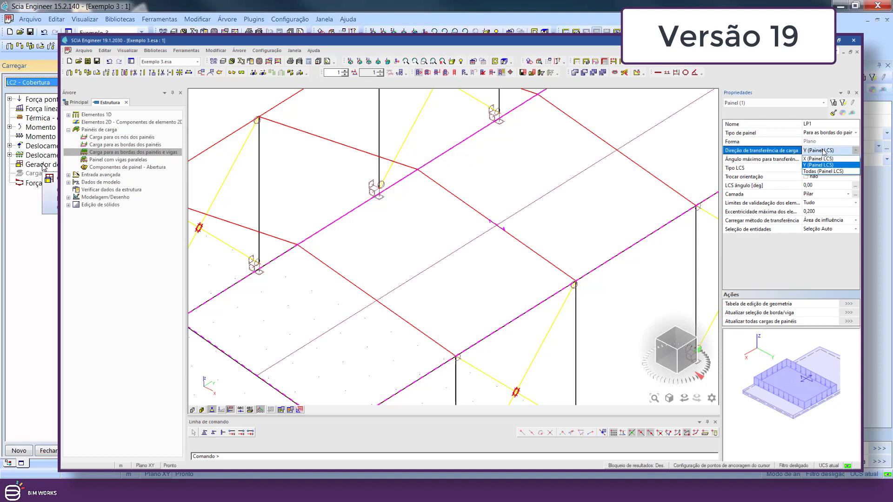
{"action": "left_click", "coordinate": [815, 173]}
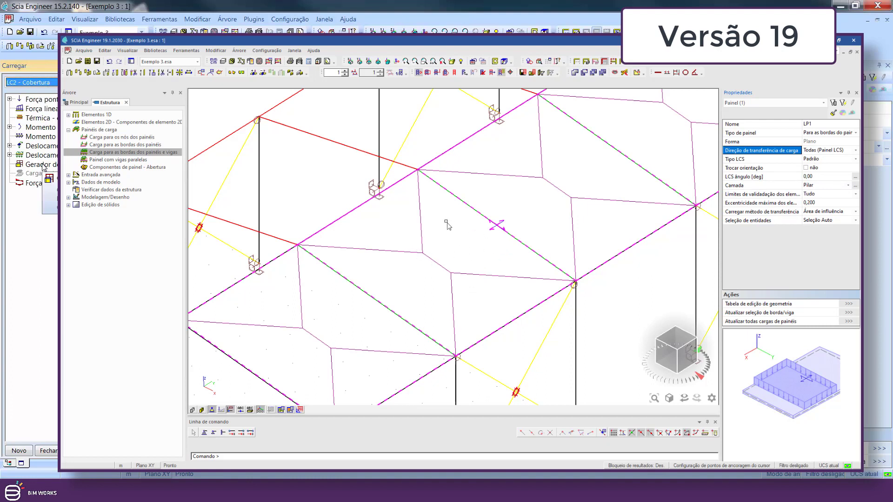
{"action": "left_click", "coordinate": [843, 151]}
{"action": "left_click", "coordinate": [844, 150]}
{"action": "left_click", "coordinate": [829, 161]}
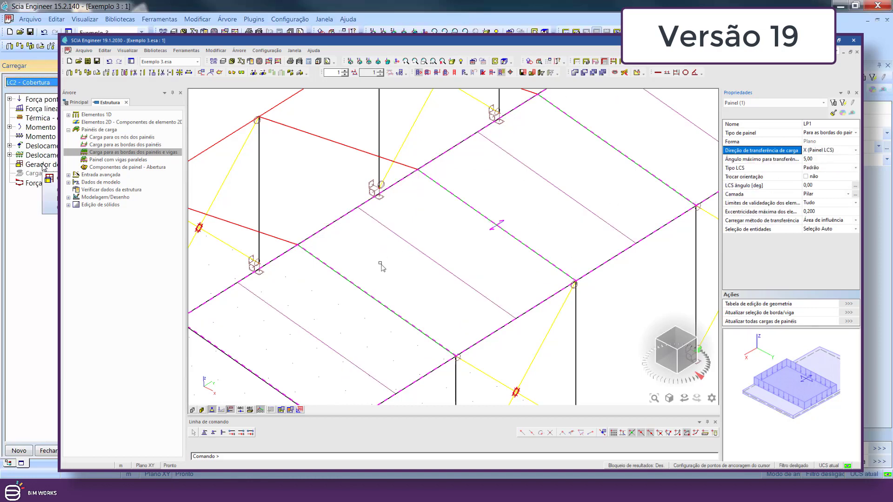
{"action": "scroll", "coordinate": [384, 273], "scroll_direction": "down", "scroll_amount": 4}
{"action": "middle_click_drag", "start_coordinate": [426, 295], "coordinate": [517, 294]}
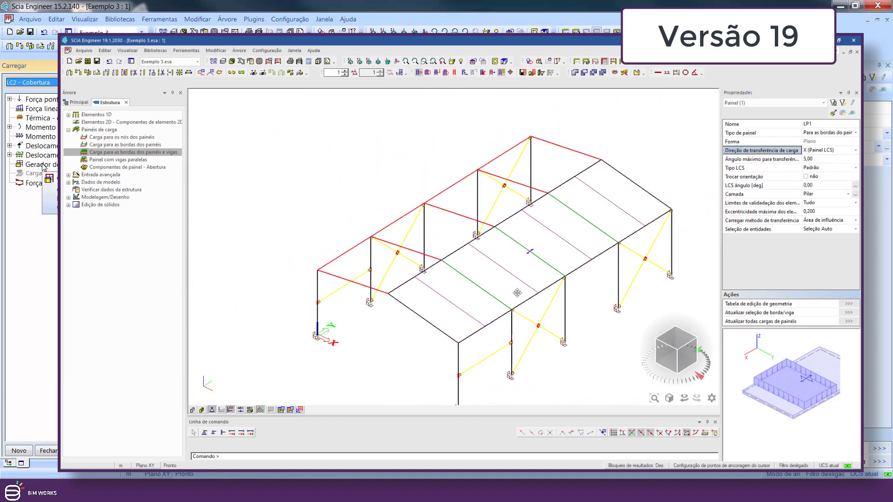
{"action": "key", "text": "Escape"}
Create a second load panel for panel edges and beams through the four corner nodes of the roof slope on the origin side
{"action": "right_click_drag", "start_coordinate": [439, 311], "coordinate": [479, 310], "text": "ctrl"}
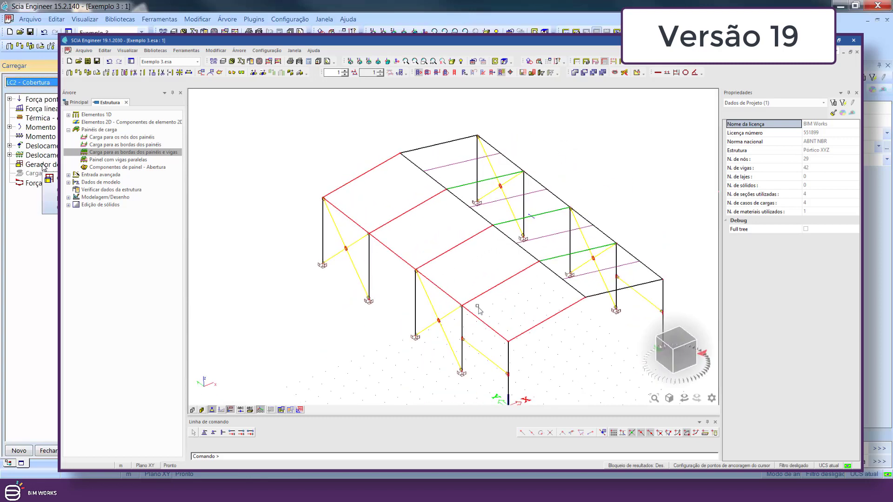
{"action": "double_click", "coordinate": [137, 153]}
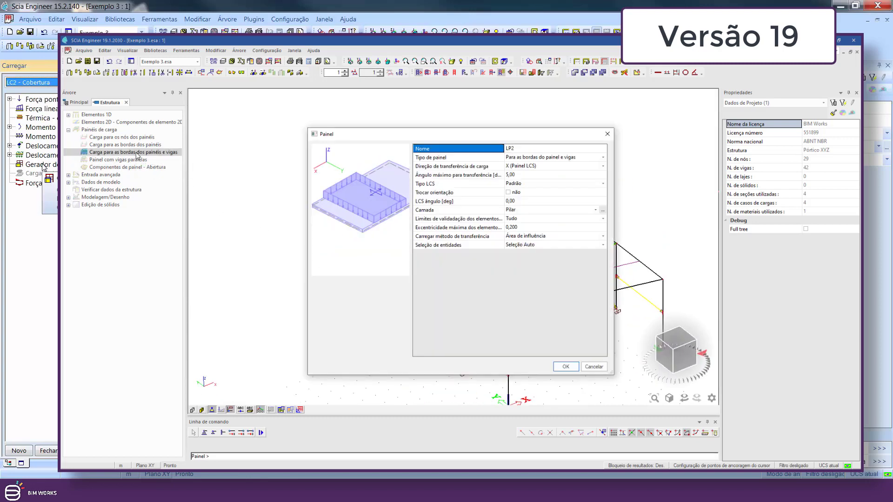
{"action": "left_click", "coordinate": [565, 366]}
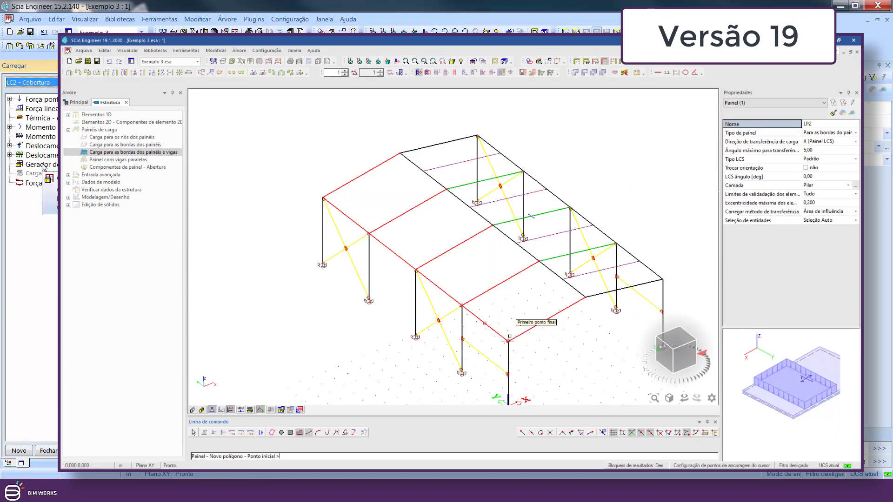
{"action": "left_click", "coordinate": [508, 341]}
{"action": "left_click", "coordinate": [323, 198]}
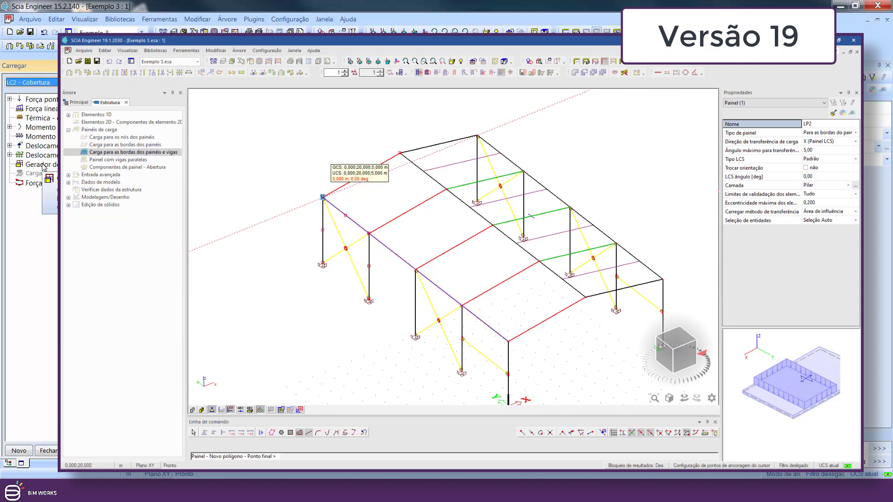
{"action": "left_click", "coordinate": [399, 153]}
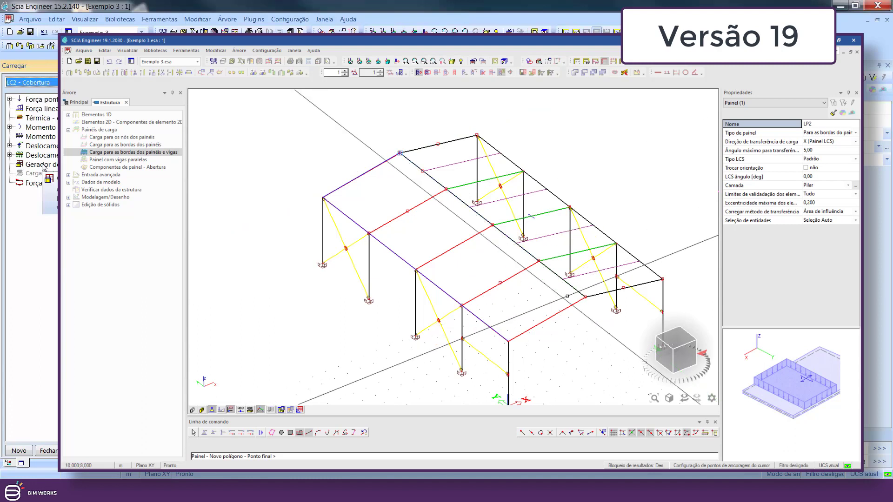
{"action": "left_click", "coordinate": [584, 297]}
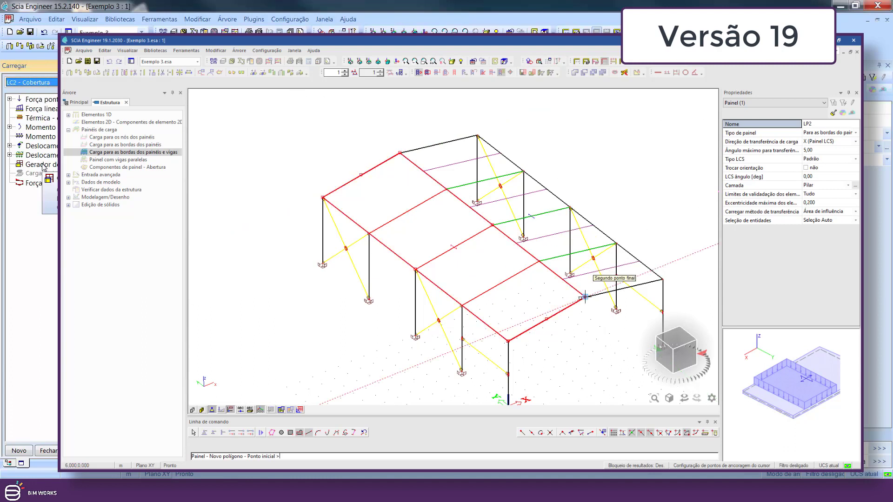
{"action": "key", "text": "Escape"}
{"action": "key", "text": "Escape"}
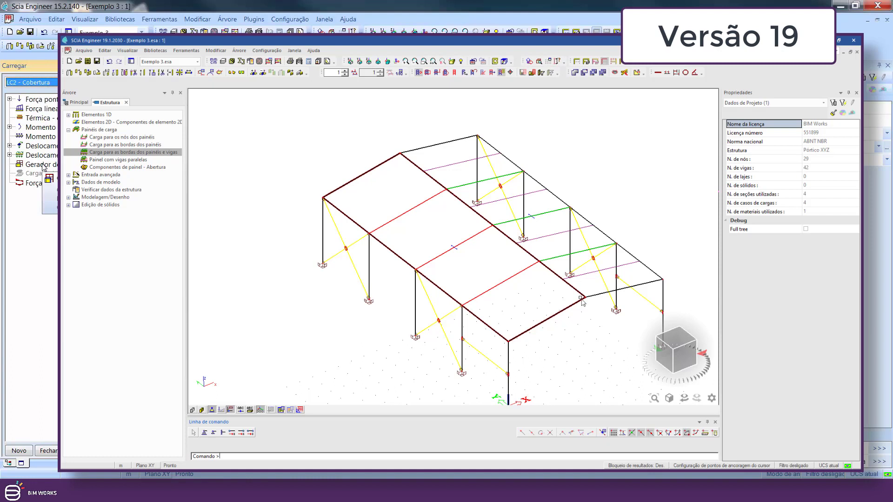
Switch the second panel's load transfer direction to Y and back to X (Painel LCS)
{"action": "left_click", "coordinate": [458, 254]}
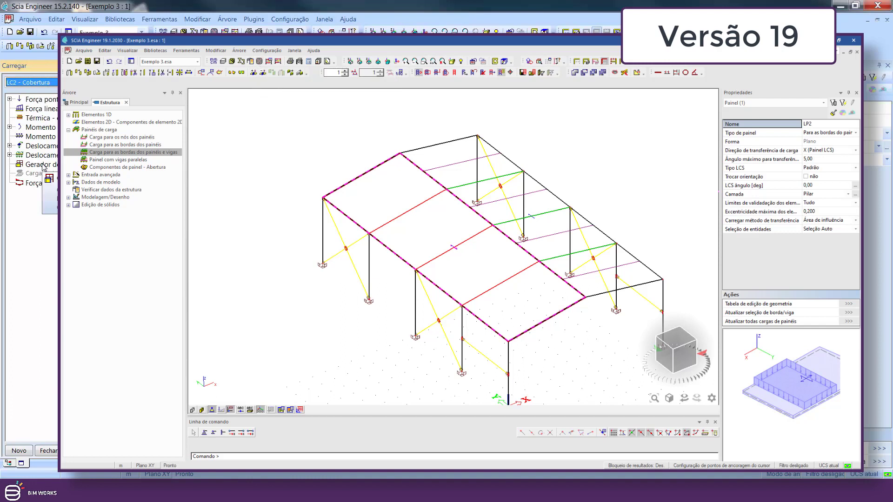
{"action": "left_click", "coordinate": [837, 150]}
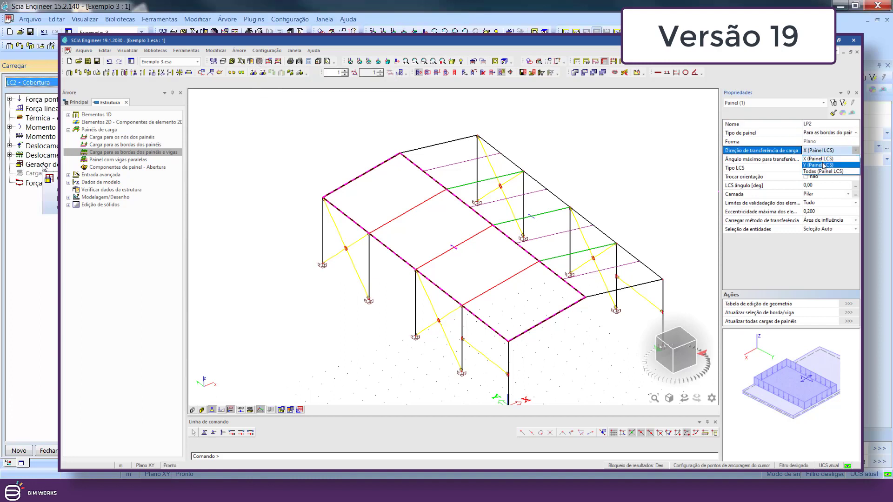
{"action": "left_click", "coordinate": [826, 165]}
{"action": "left_click", "coordinate": [823, 158]}
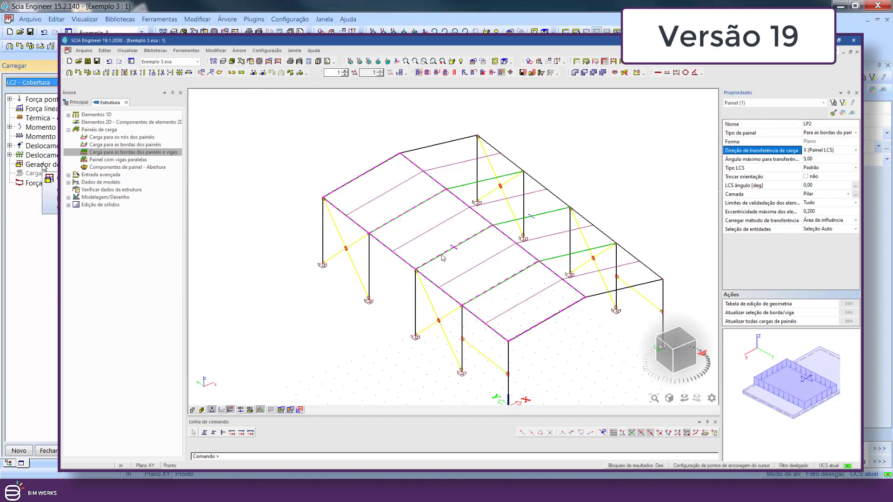
{"action": "key", "text": "Escape"}
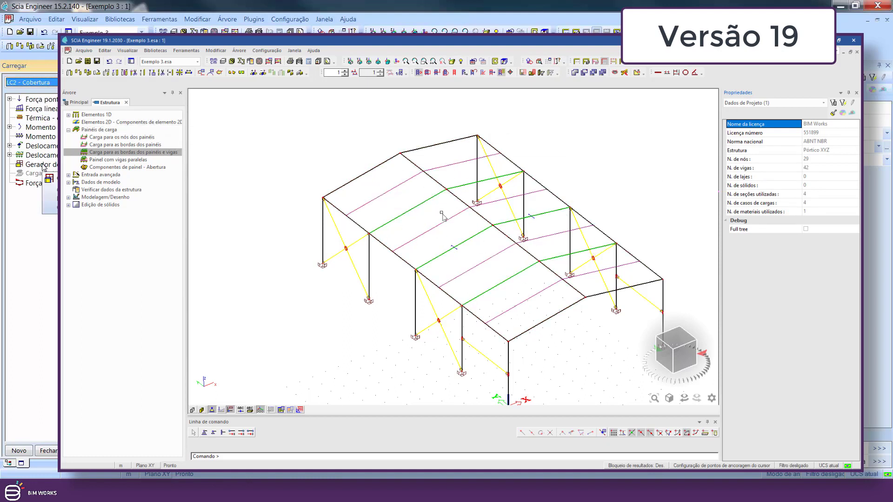
Apply a surface force of -1,00 kN/m² in Z to the load panels on both roof slopes in load case LC2 - Cobertura
{"action": "left_click", "coordinate": [126, 102]}
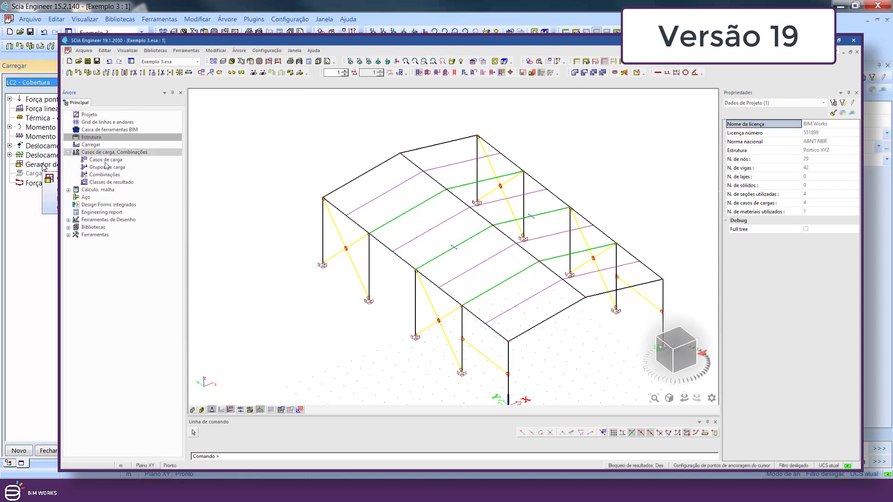
{"action": "left_click", "coordinate": [93, 146]}
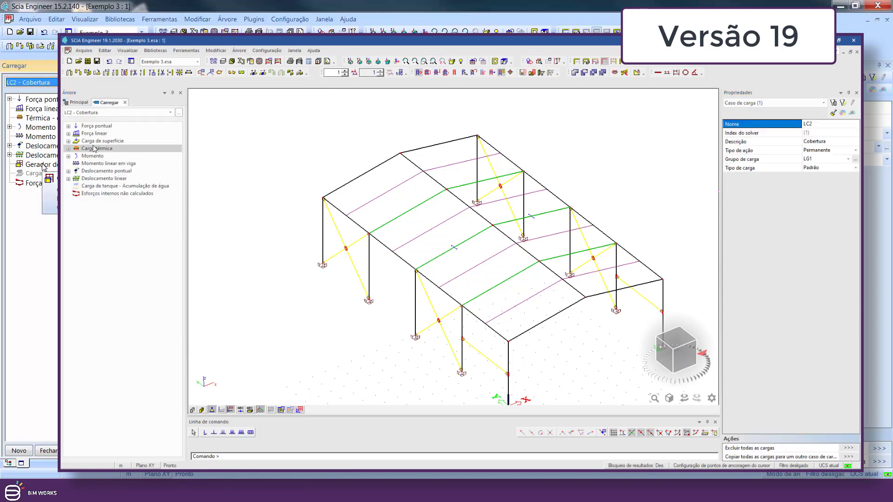
{"action": "left_click", "coordinate": [69, 141]}
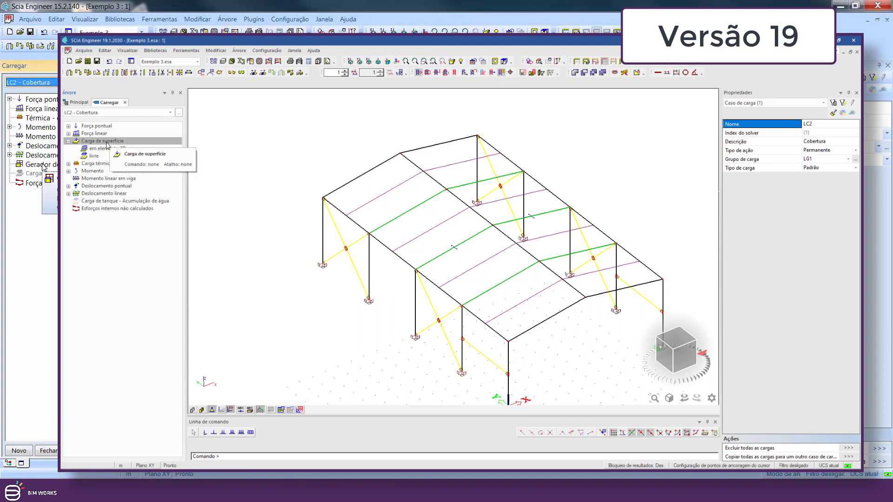
{"action": "double_click", "coordinate": [99, 149]}
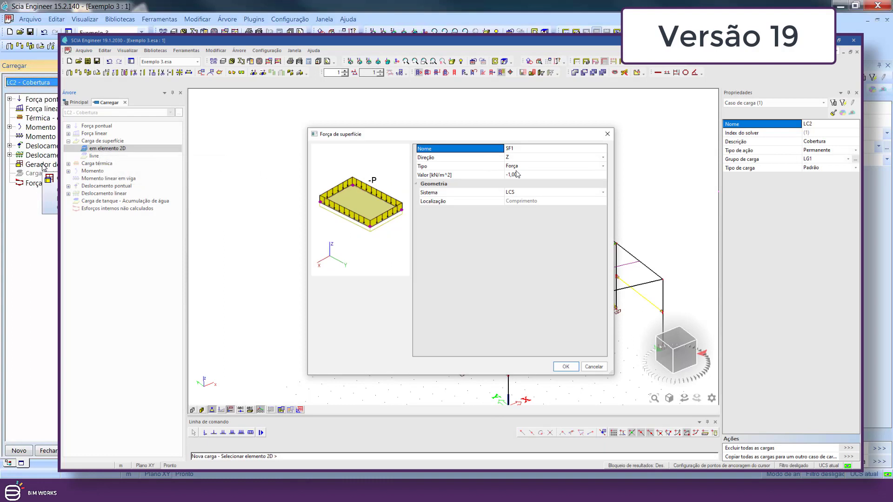
{"action": "left_click", "coordinate": [565, 367]}
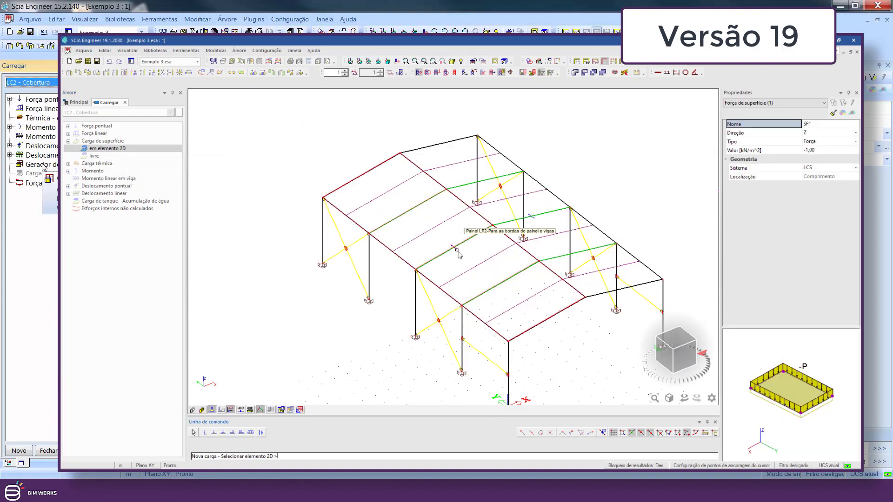
{"action": "scroll", "coordinate": [455, 254], "scroll_direction": "up", "scroll_amount": 5}
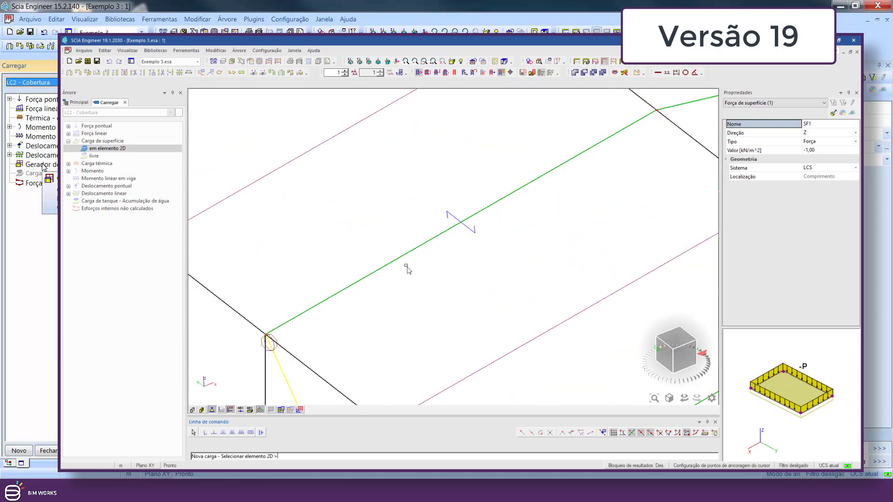
{"action": "scroll", "coordinate": [408, 270], "scroll_direction": "down", "scroll_amount": 3}
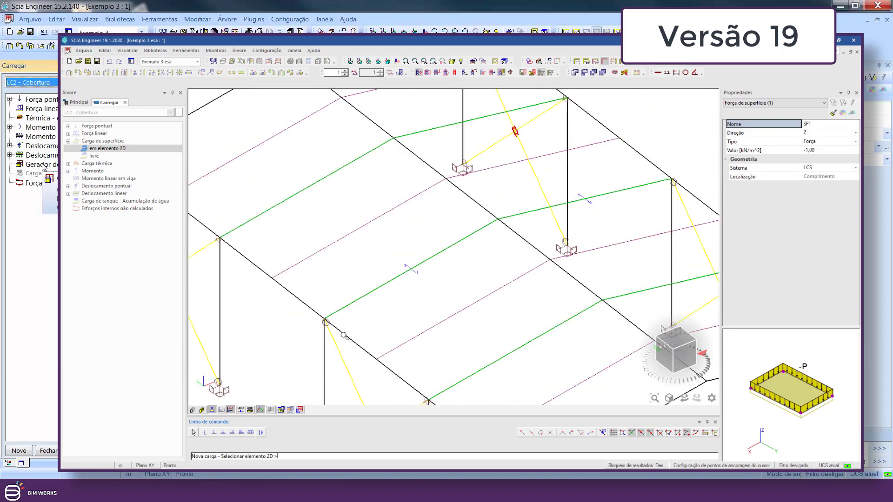
{"action": "left_click", "coordinate": [420, 278]}
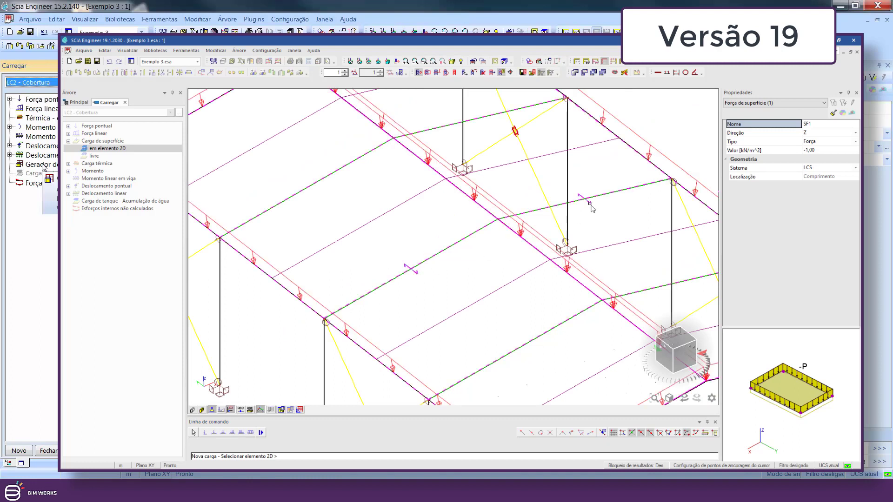
Set the roof surface force's coordinate system to LCS and end the load input
{"action": "left_click", "coordinate": [843, 168]}
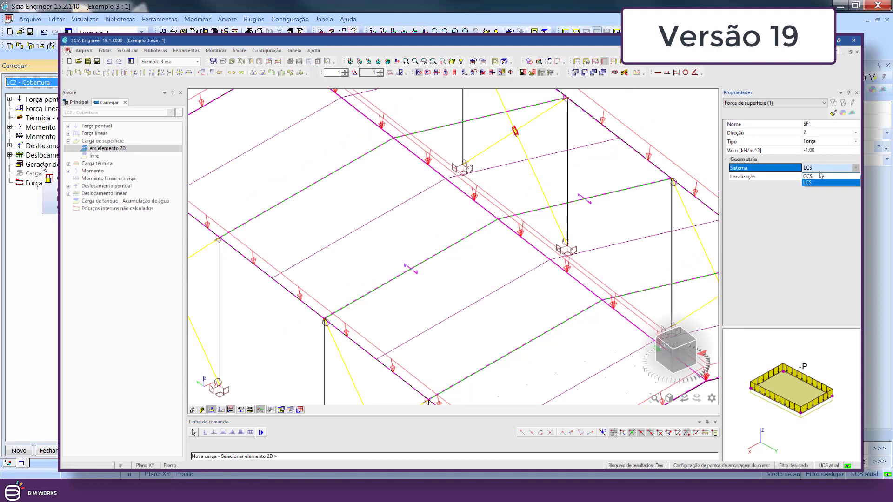
{"action": "left_click", "coordinate": [811, 182]}
{"action": "scroll", "coordinate": [518, 247], "scroll_direction": "down", "scroll_amount": 4}
{"action": "middle_click_drag", "start_coordinate": [561, 268], "coordinate": [467, 312]}
{"action": "key", "text": "Escape"}
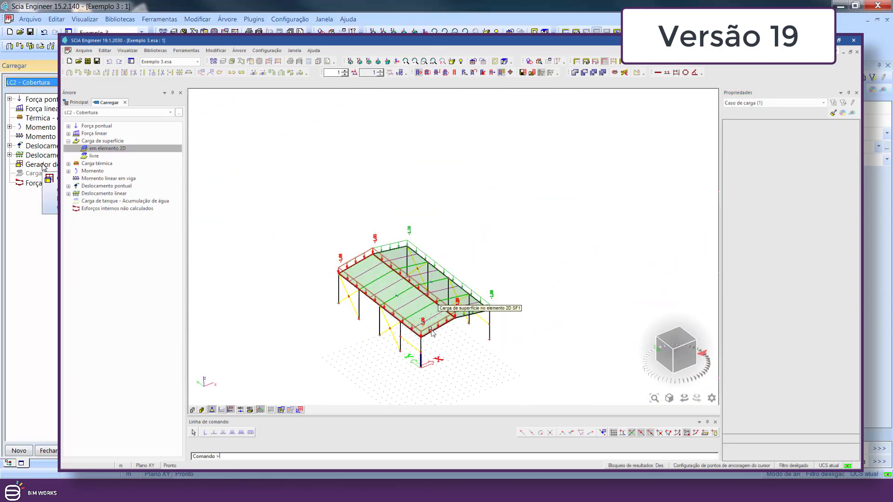
{"action": "scroll", "coordinate": [446, 332], "scroll_direction": "up", "scroll_amount": 4}
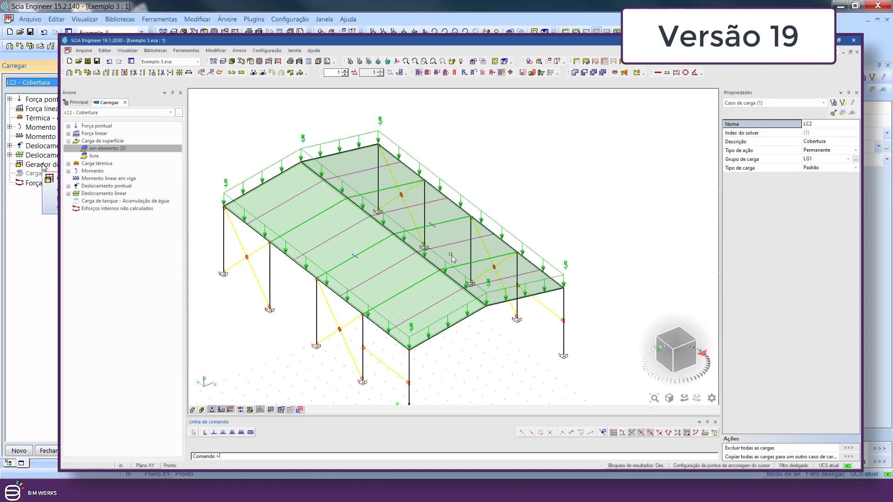
Generate the beam loads from the load panel on the origin-side roof slope and select the panel on the opposite slope
{"action": "left_click", "coordinate": [359, 262]}
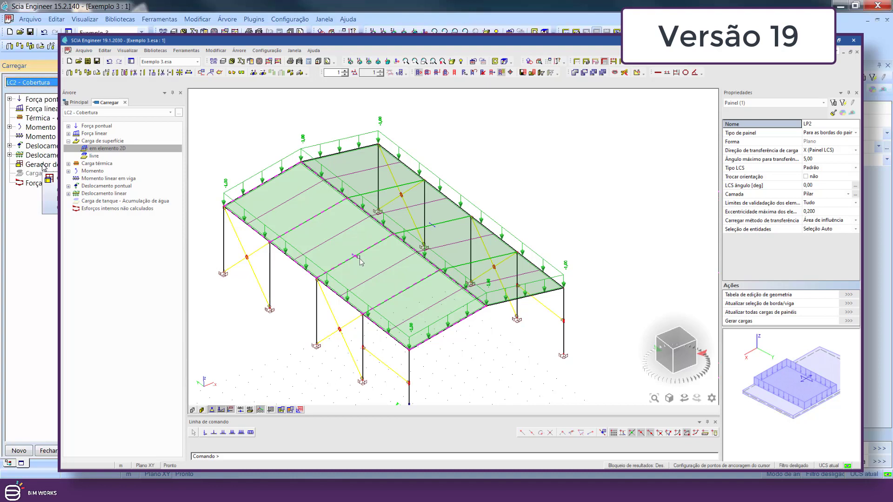
{"action": "left_click", "coordinate": [848, 321]}
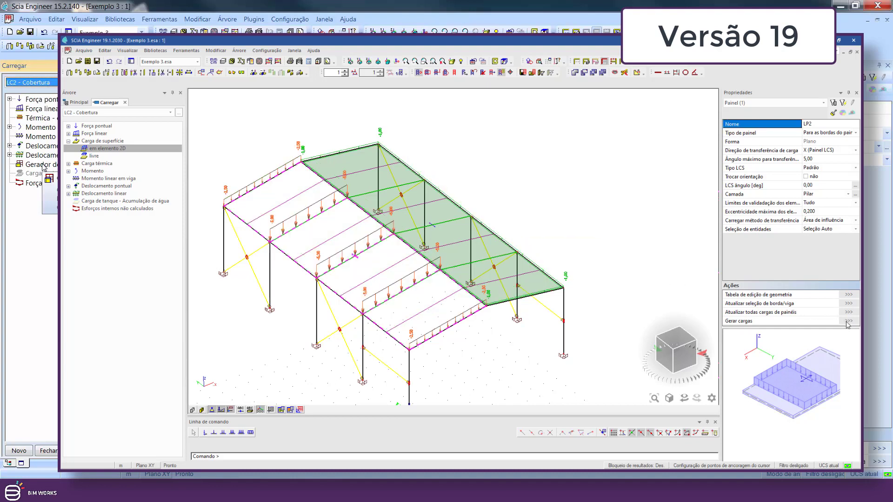
{"action": "left_click", "coordinate": [437, 232]}
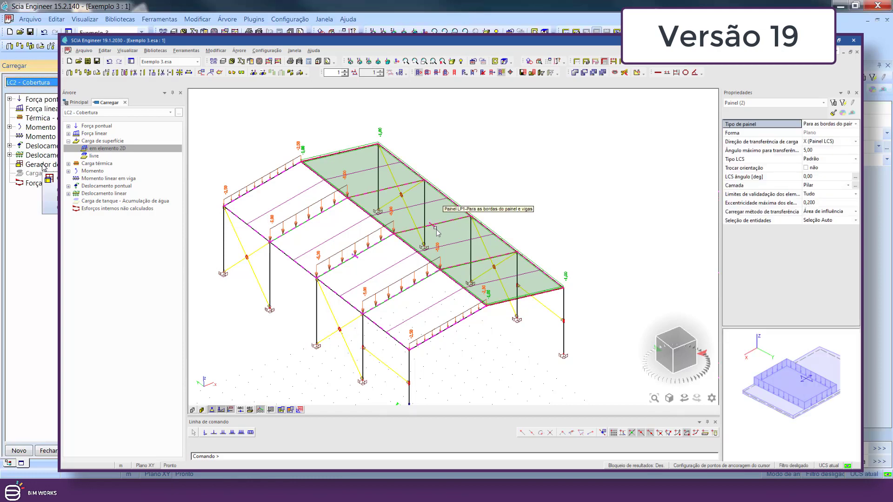
{"action": "key", "text": "Escape"}
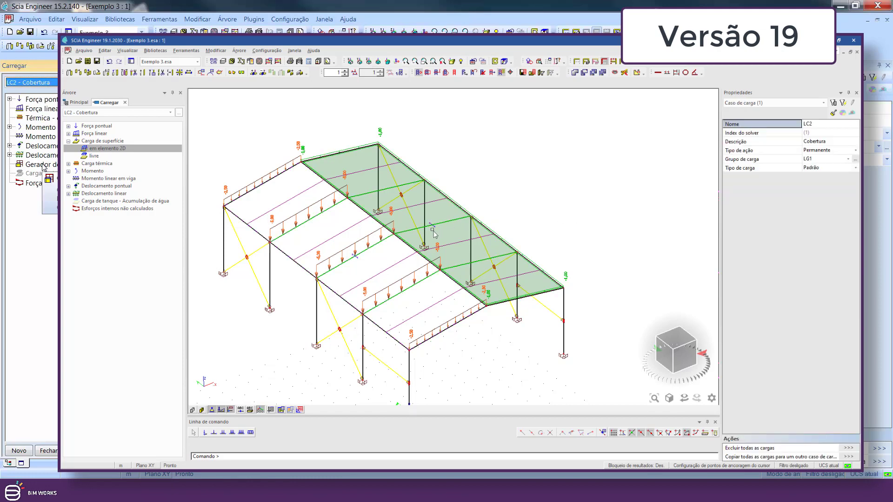
{"action": "left_click", "coordinate": [438, 232]}
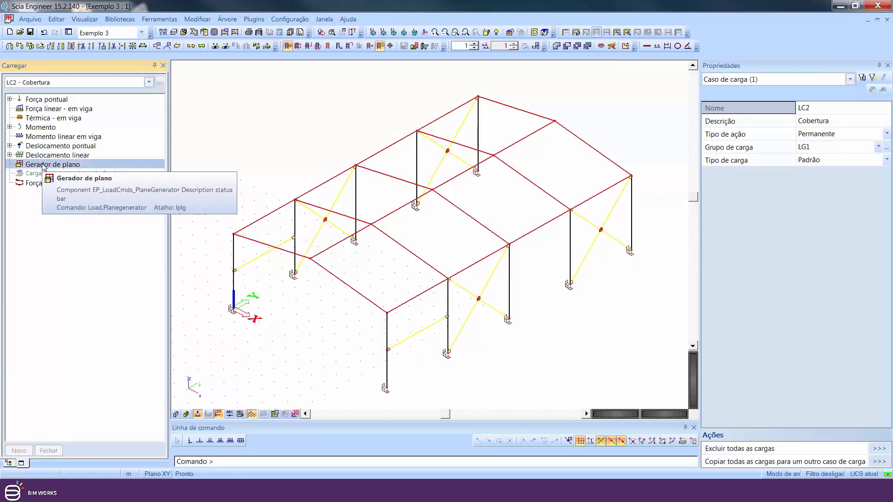
In Scia Engineer 15.2, create a plane load of -1,00 kN/m² in GCS Z through the four corners of the roof slope farther from the origin
{"action": "double_click", "coordinate": [43, 165]}
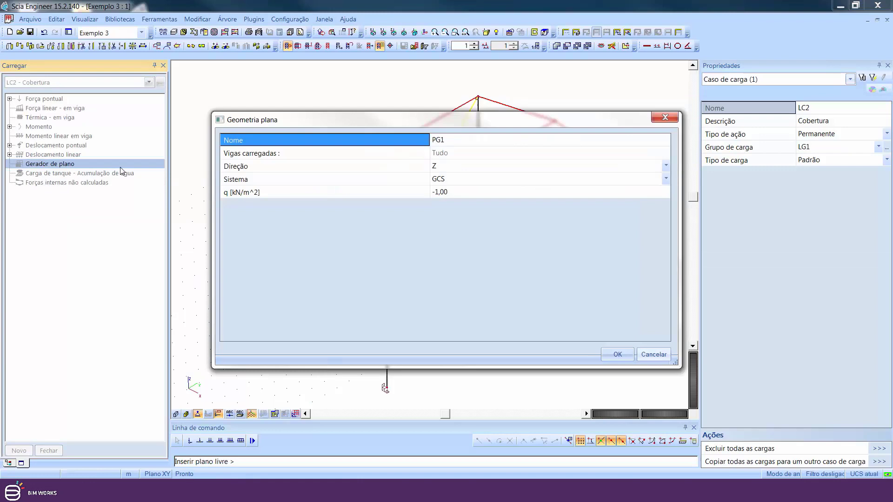
{"action": "left_click", "coordinate": [463, 196]}
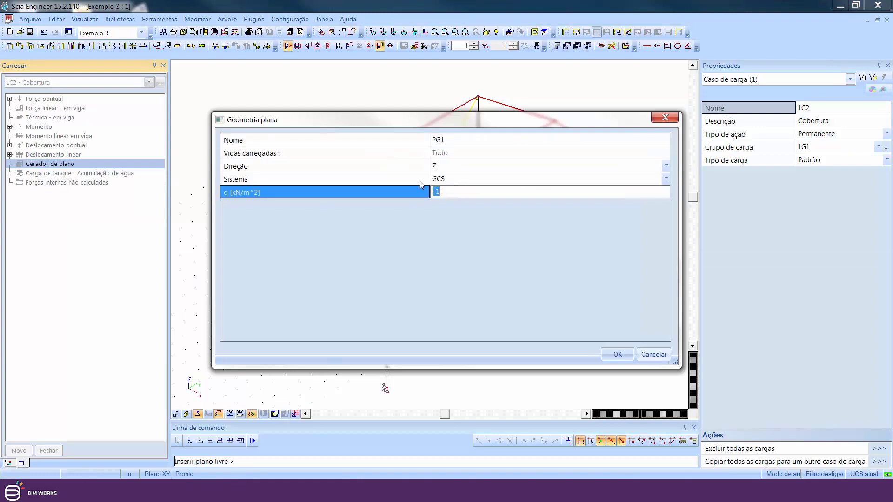
{"action": "left_click", "coordinate": [618, 355]}
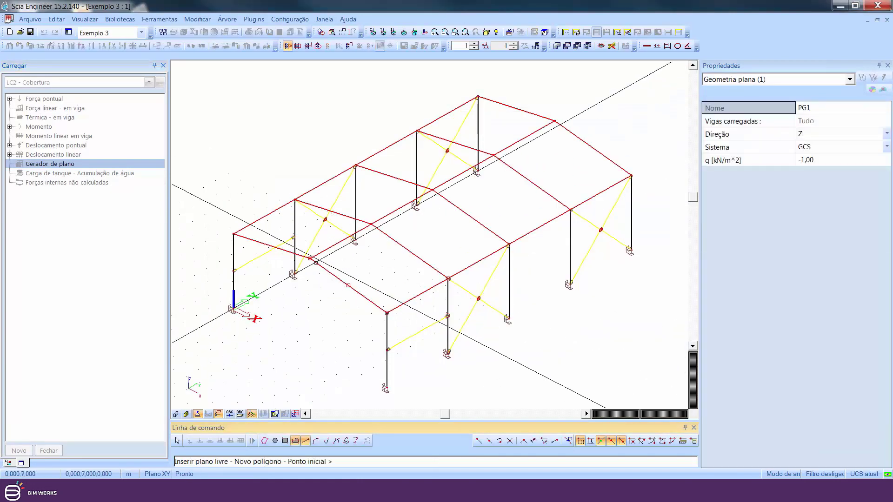
{"action": "left_click", "coordinate": [555, 121]}
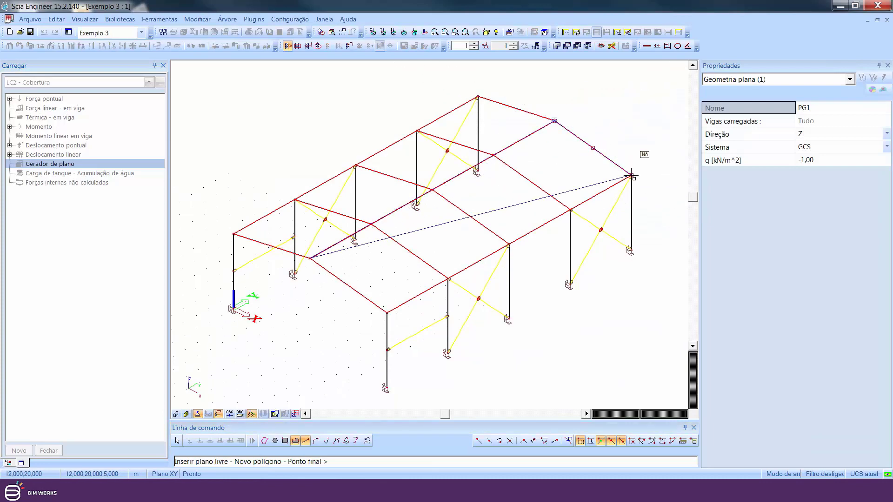
{"action": "left_click", "coordinate": [632, 175]}
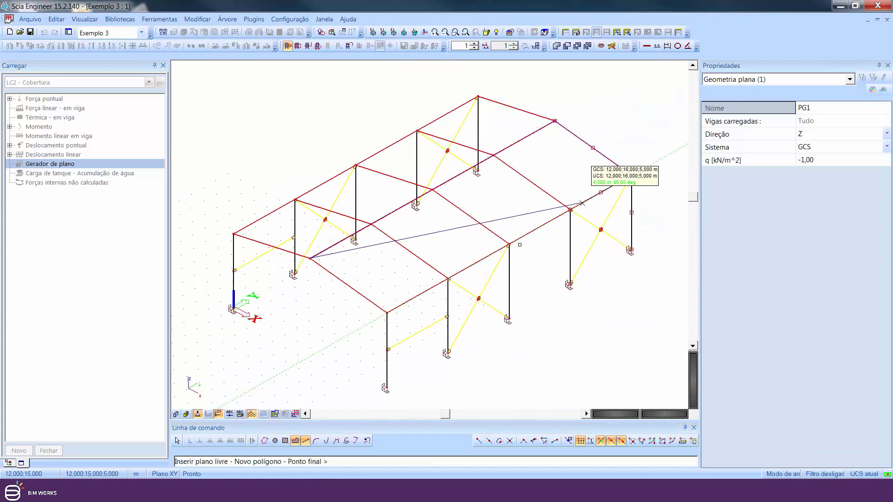
{"action": "left_click", "coordinate": [386, 312]}
{"action": "key", "text": "Escape"}
{"action": "key", "text": "Escape"}
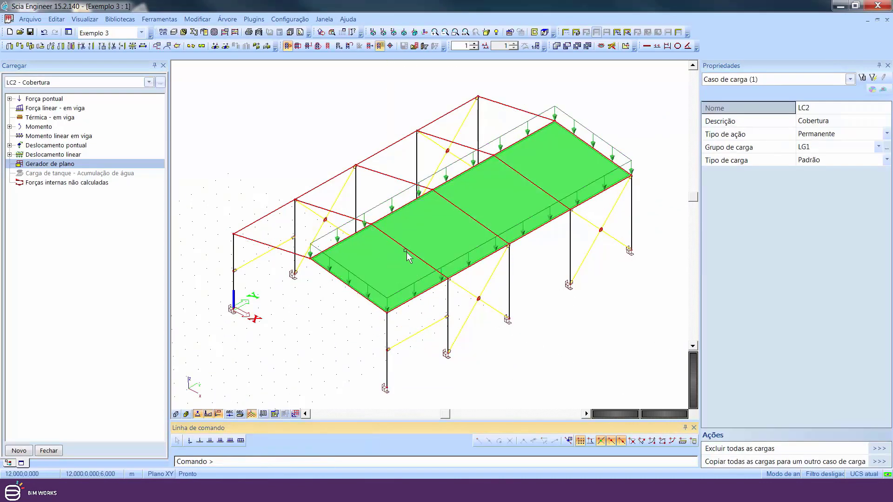
Mirror the roof plane load about the ridge line onto the other slope, keeping the original
{"action": "right_click_drag", "start_coordinate": [469, 245], "coordinate": [482, 244], "text": "ctrl"}
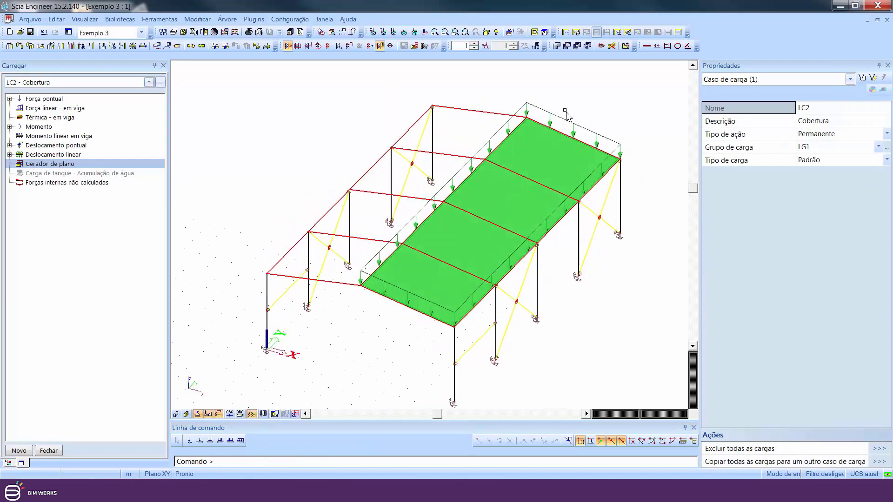
{"action": "left_click", "coordinate": [542, 110]}
{"action": "left_click", "coordinate": [71, 49]}
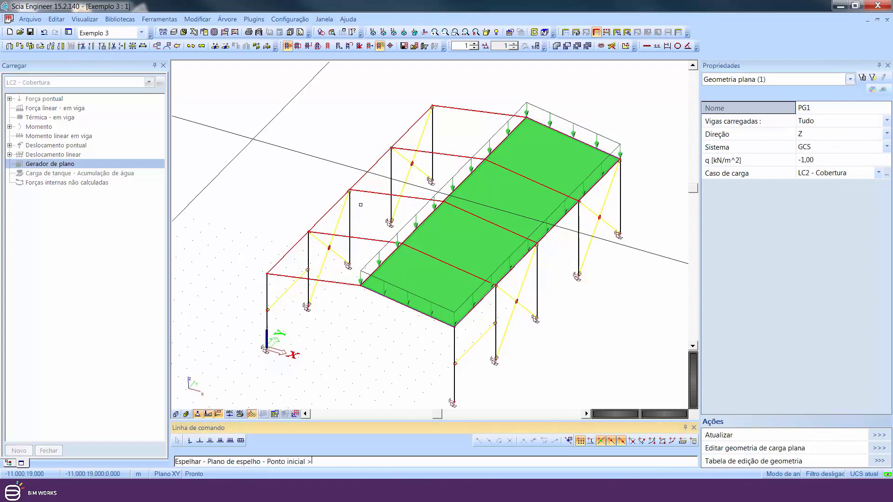
{"action": "left_click", "coordinate": [360, 284]}
{"action": "left_click", "coordinate": [398, 240]}
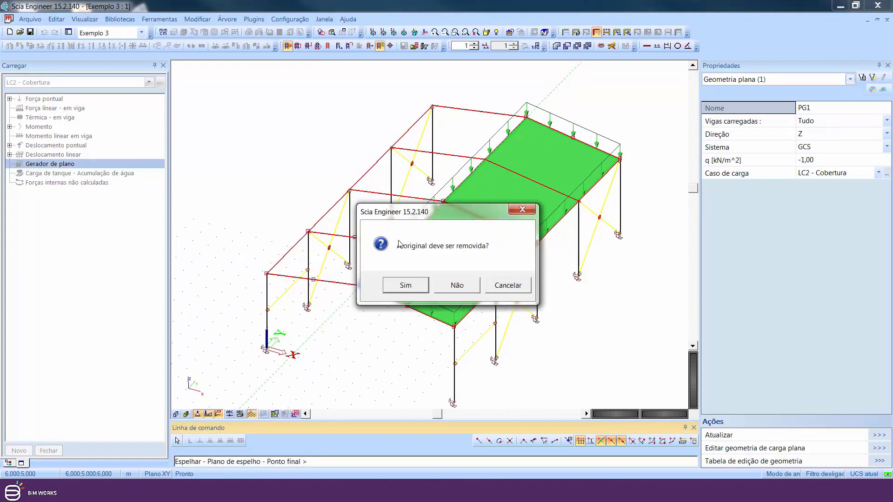
{"action": "left_click", "coordinate": [473, 281]}
{"action": "key", "text": "Escape"}
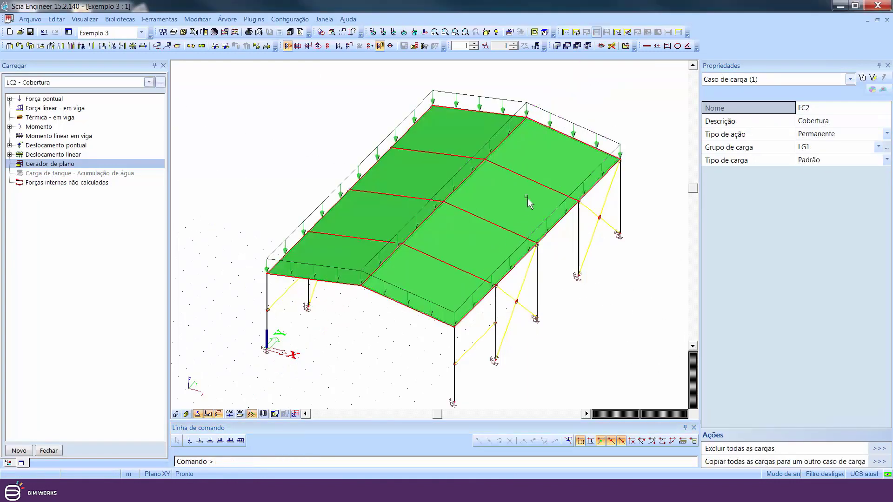
{"action": "middle_click_drag", "start_coordinate": [528, 199], "coordinate": [503, 223]}
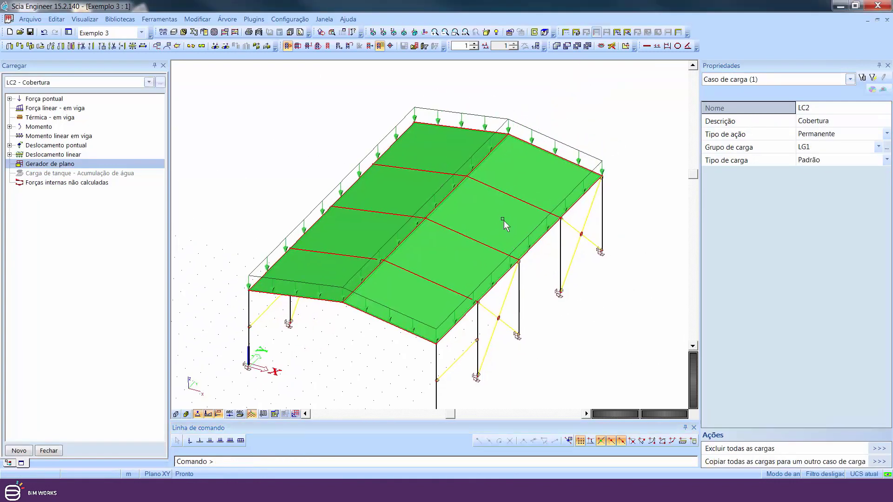
Calculate the load distribution areas of the plane load on the slope farther from the origin, examine them and close without applying
{"action": "left_click", "coordinate": [555, 147]}
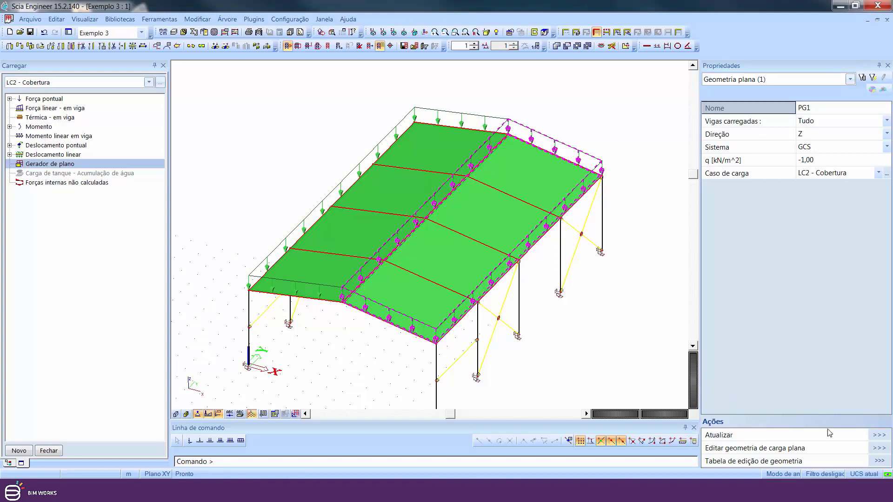
{"action": "left_click", "coordinate": [876, 436]}
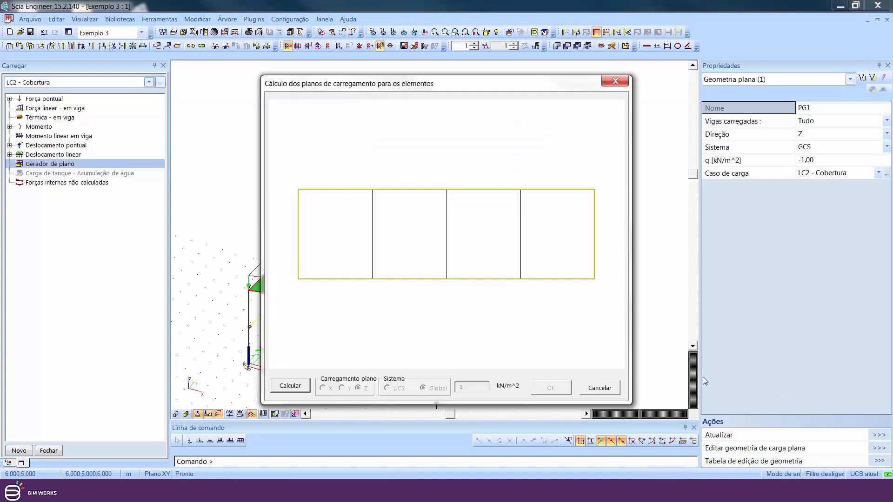
{"action": "left_click", "coordinate": [290, 386]}
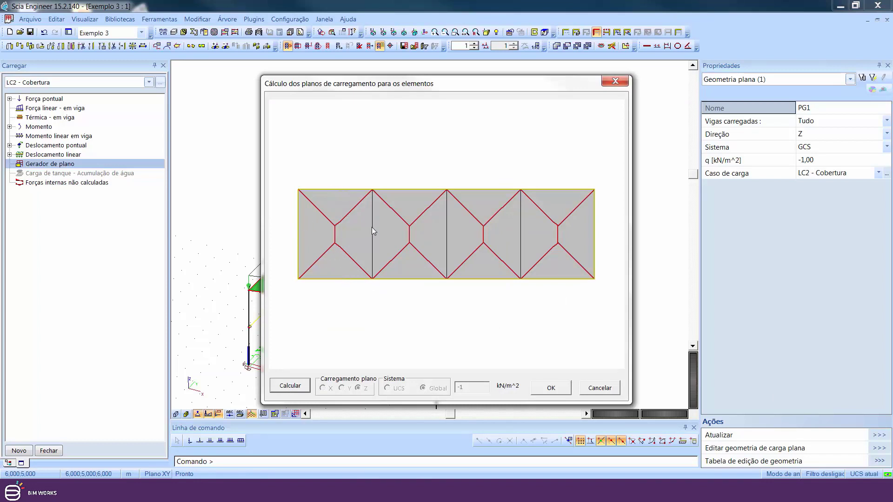
{"action": "left_click", "coordinate": [601, 389]}
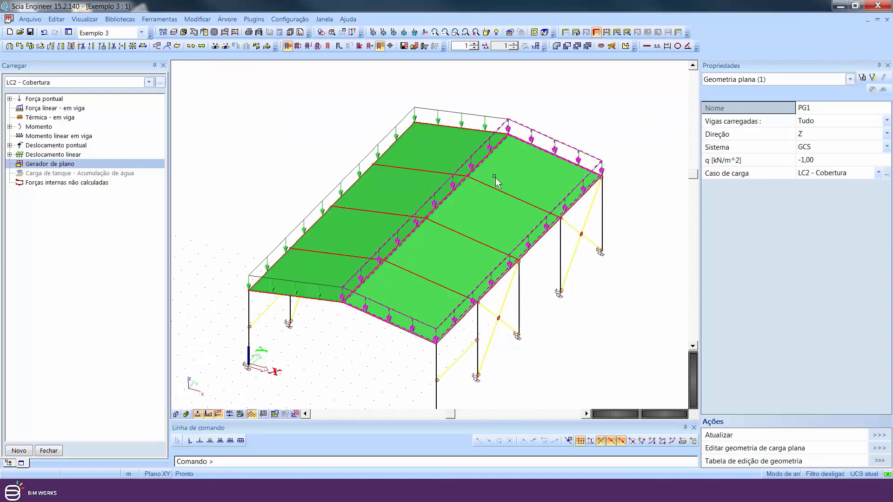
Set that plane load's loaded beams to Avançado and restrict the beam selection to the rafters between ridge and eave
{"action": "left_click", "coordinate": [852, 122]}
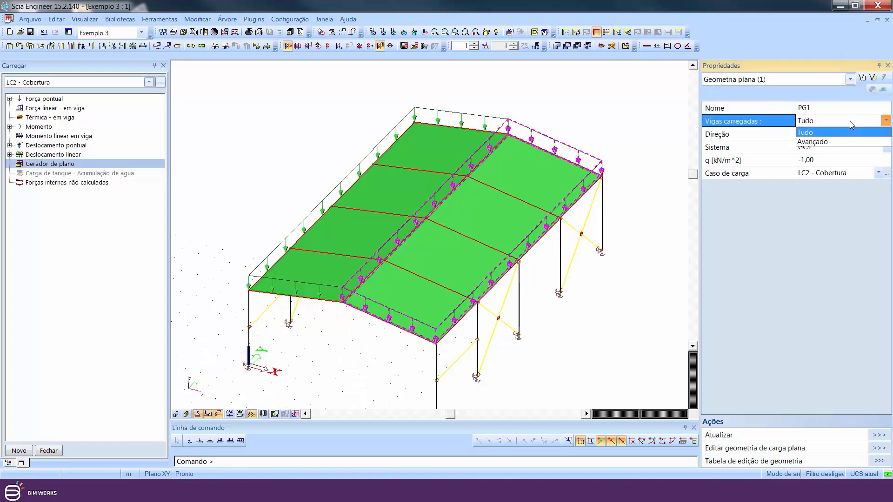
{"action": "left_click", "coordinate": [819, 142]}
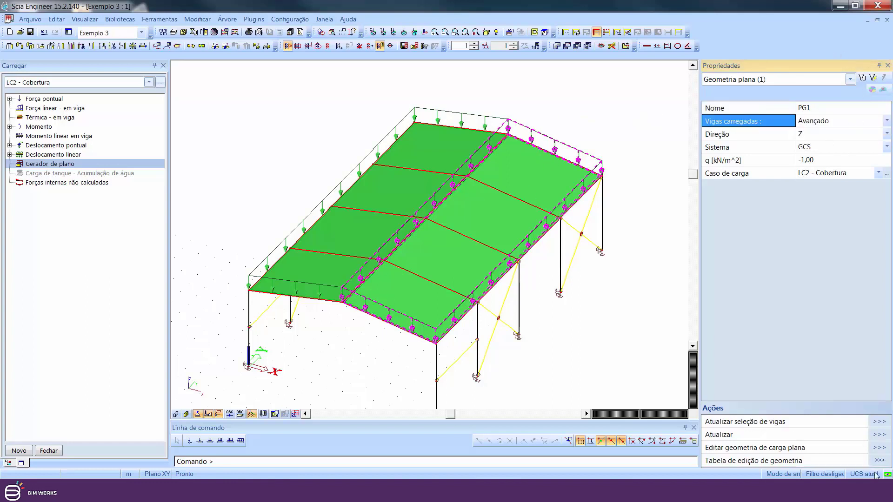
{"action": "left_click", "coordinate": [880, 421]}
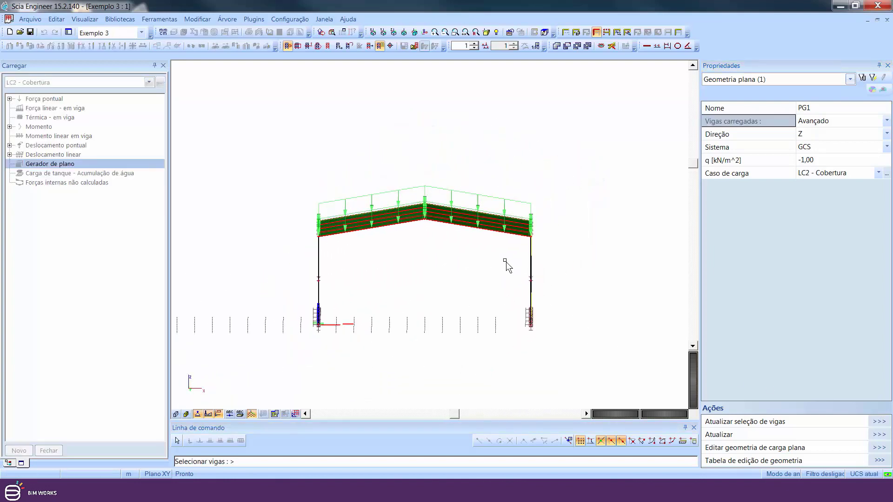
{"action": "left_click_drag", "start_coordinate": [500, 253], "coordinate": [468, 180]}
{"action": "right_click_drag", "start_coordinate": [607, 264], "coordinate": [568, 290], "text": "ctrl"}
{"action": "key", "text": "Escape"}
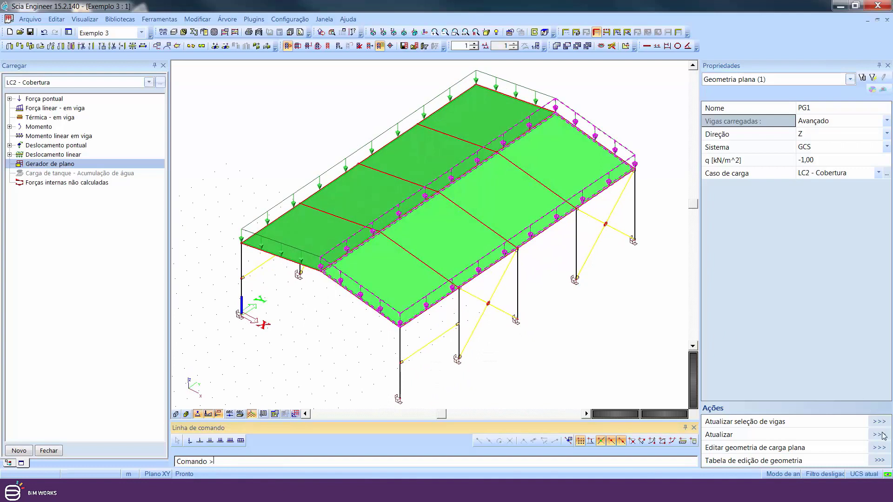
Calculate and apply the plane load's distribution to the rafters of the slope farther from the origin, and display the load labels
{"action": "left_click", "coordinate": [289, 387]}
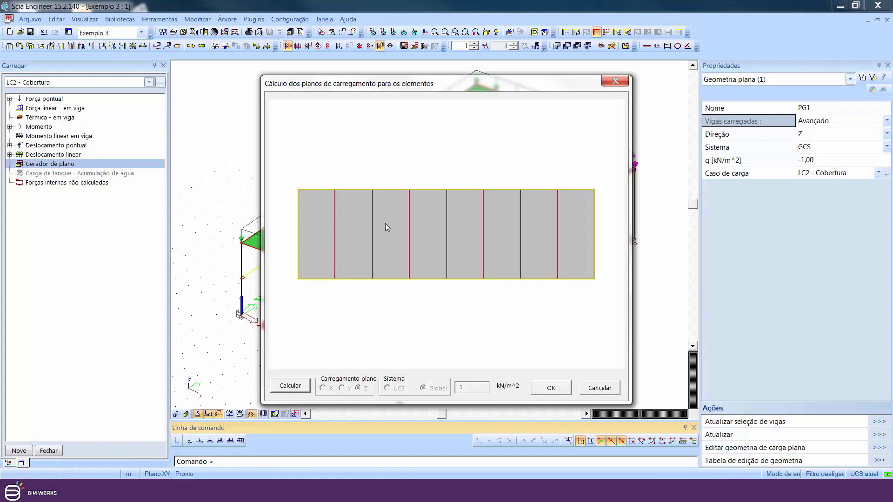
{"action": "left_click", "coordinate": [551, 389]}
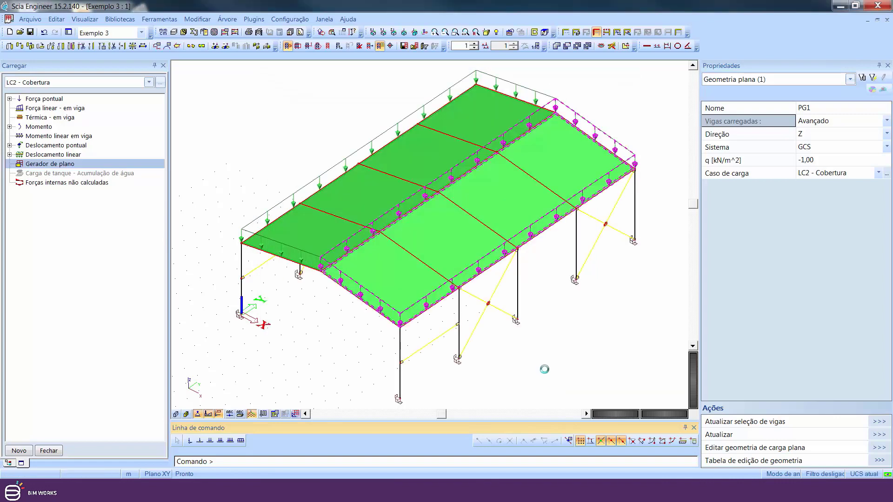
{"action": "left_click", "coordinate": [274, 414]}
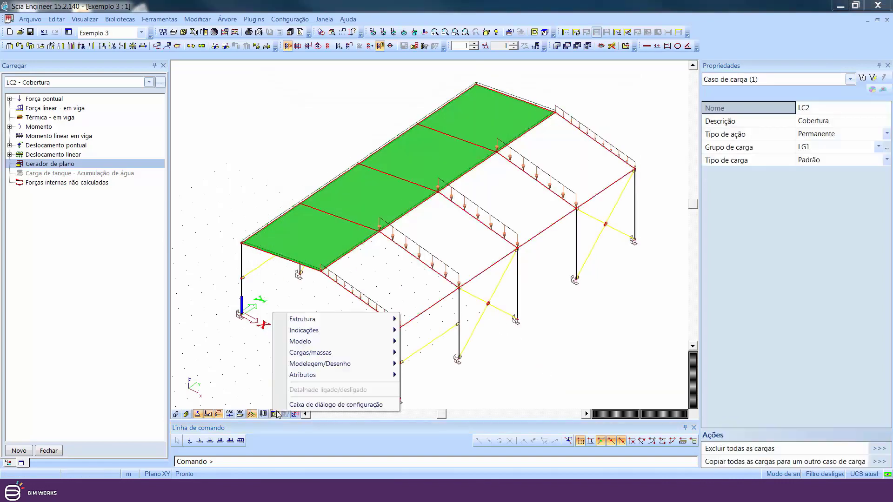
{"action": "mouse_move", "coordinate": [372, 355]}
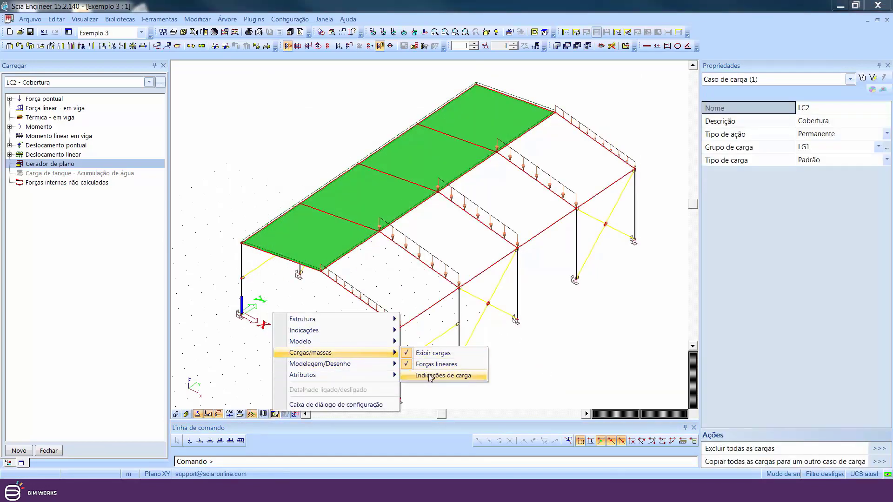
{"action": "left_click", "coordinate": [431, 376]}
Set the remaining plane load's loaded beams to Avançado and restrict its beam selection to the rafters of the slope nearer the origin
{"action": "right_click_drag", "start_coordinate": [506, 201], "coordinate": [513, 260], "text": "ctrl"}
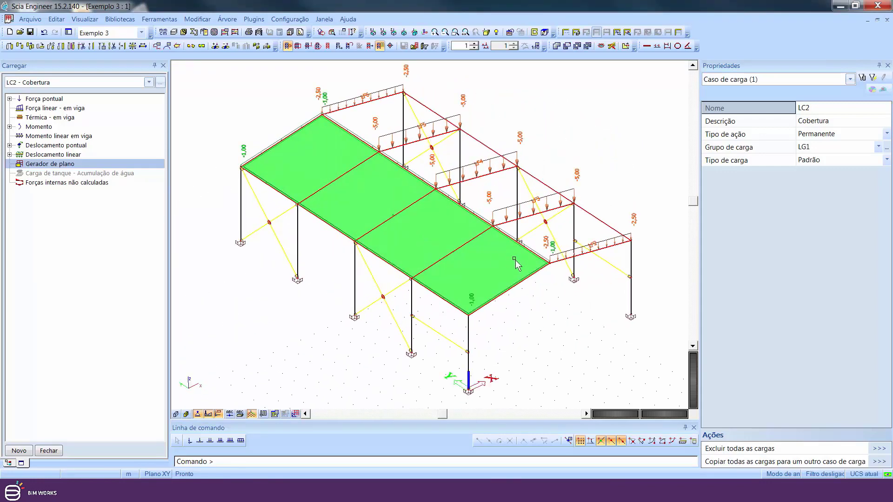
{"action": "scroll", "coordinate": [540, 265], "scroll_direction": "up", "scroll_amount": 5}
{"action": "left_click", "coordinate": [528, 275]}
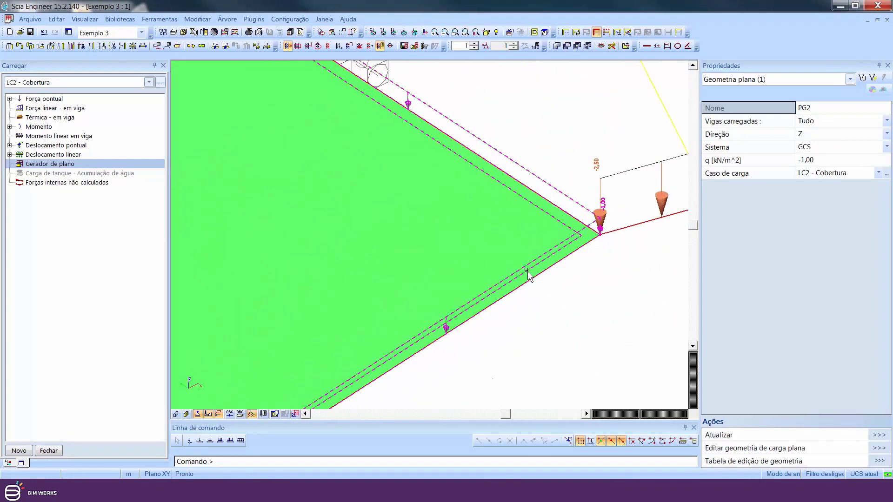
{"action": "scroll", "coordinate": [558, 278], "scroll_direction": "down", "scroll_amount": 5}
{"action": "left_click", "coordinate": [863, 122]}
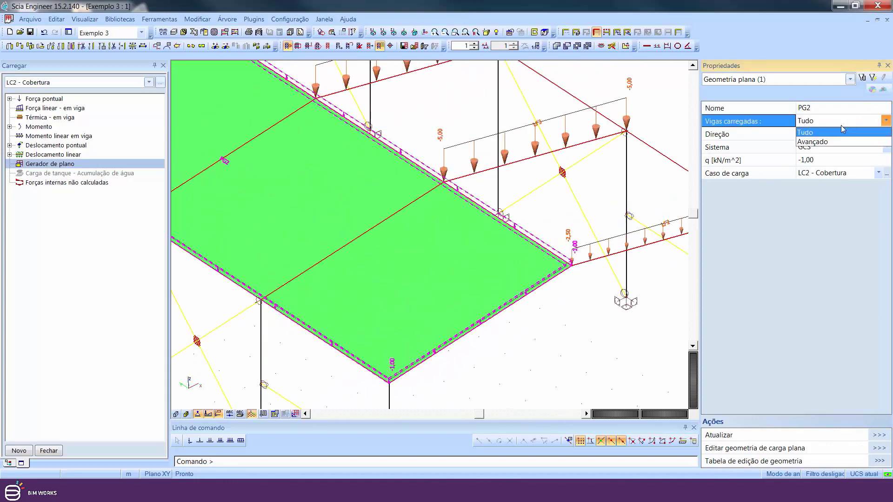
{"action": "left_click", "coordinate": [824, 140]}
{"action": "left_click", "coordinate": [880, 423]}
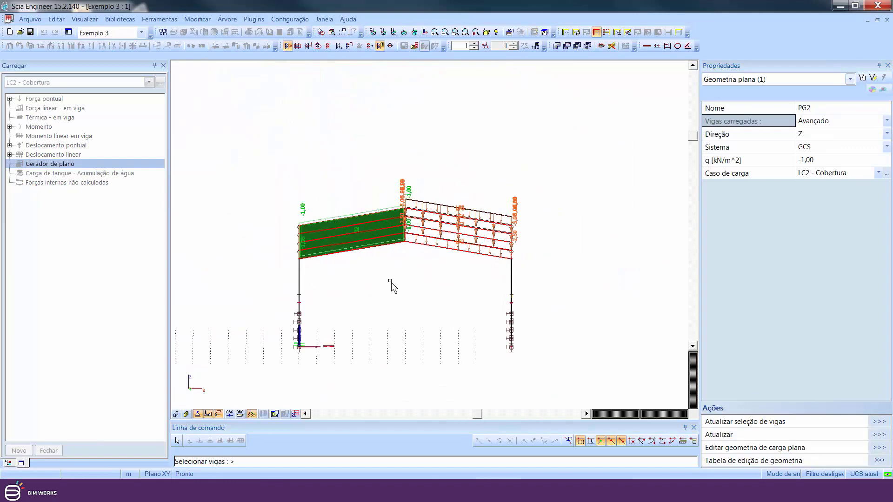
{"action": "left_click_drag", "start_coordinate": [387, 275], "coordinate": [349, 201]}
{"action": "key", "text": "Escape"}
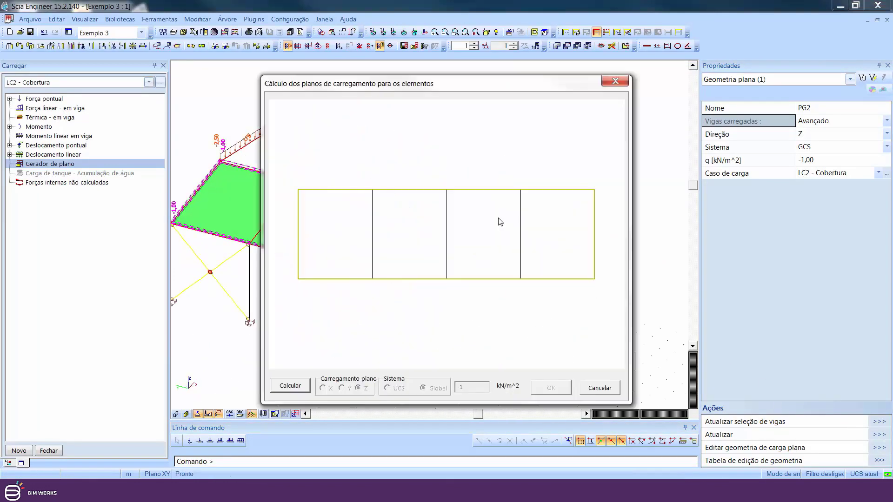
Calculate and apply the plane load's distribution to the rafters of the slope nearer the origin
{"action": "left_click", "coordinate": [298, 391]}
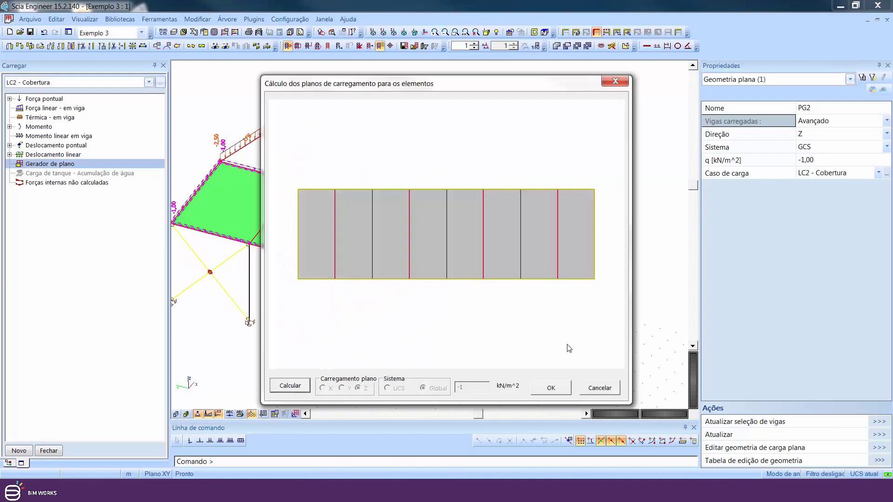
{"action": "left_click", "coordinate": [561, 386]}
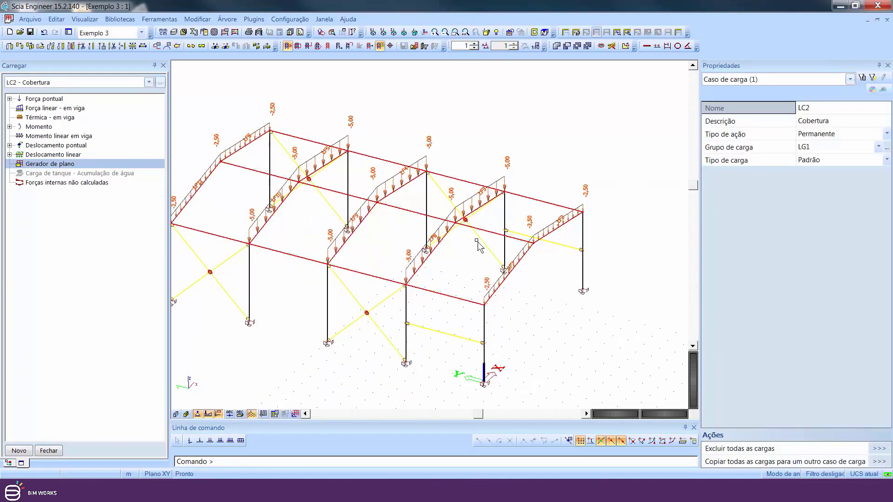
{"action": "right_click_drag", "start_coordinate": [556, 270], "coordinate": [537, 269], "text": "ctrl"}
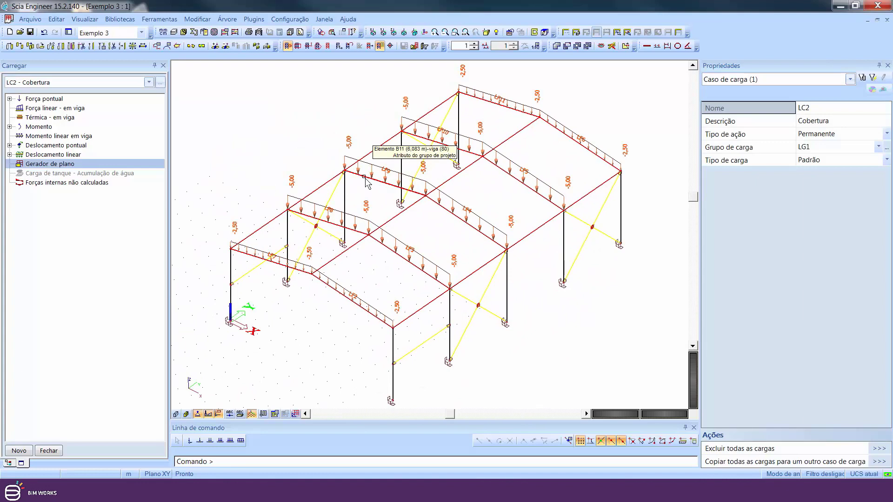
In load case LC3 - Vento X, define a uniform beam line force of 2 kN/m in direction X with relative coordinates (Rela)
{"action": "left_click", "coordinate": [149, 83]}
{"action": "left_click", "coordinate": [77, 109]}
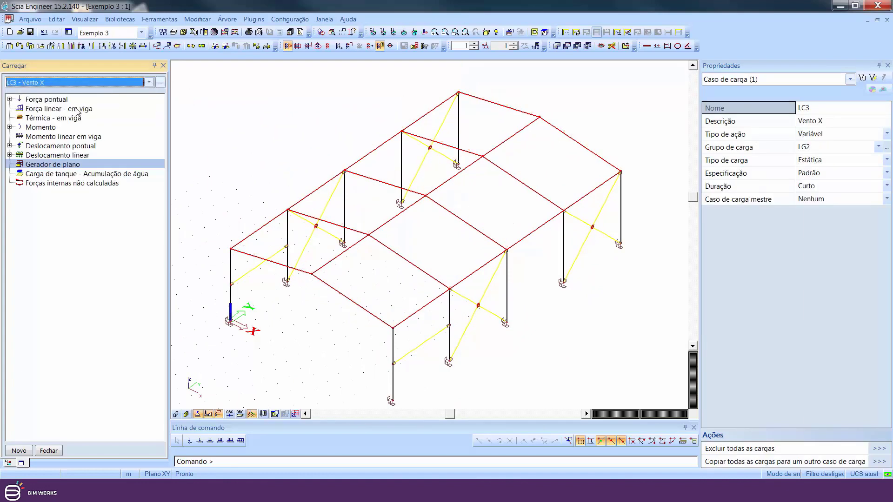
{"action": "right_click_drag", "start_coordinate": [291, 222], "coordinate": [381, 285], "text": "ctrl"}
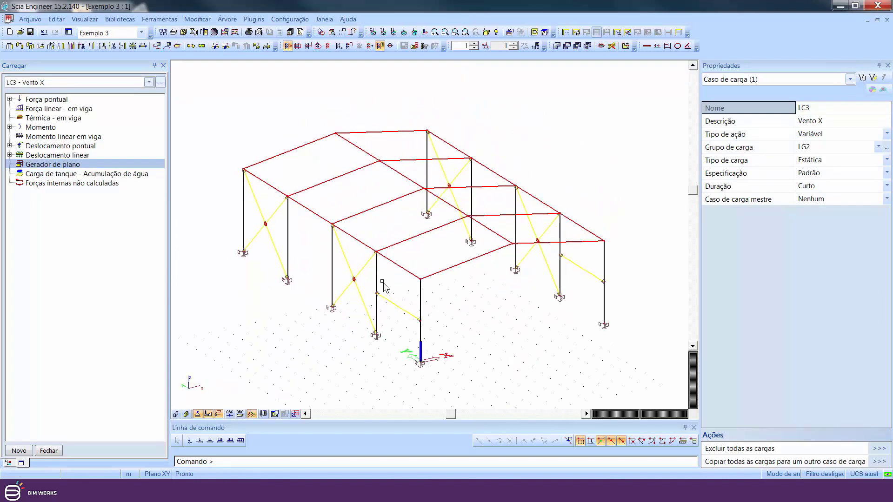
{"action": "double_click", "coordinate": [50, 110]}
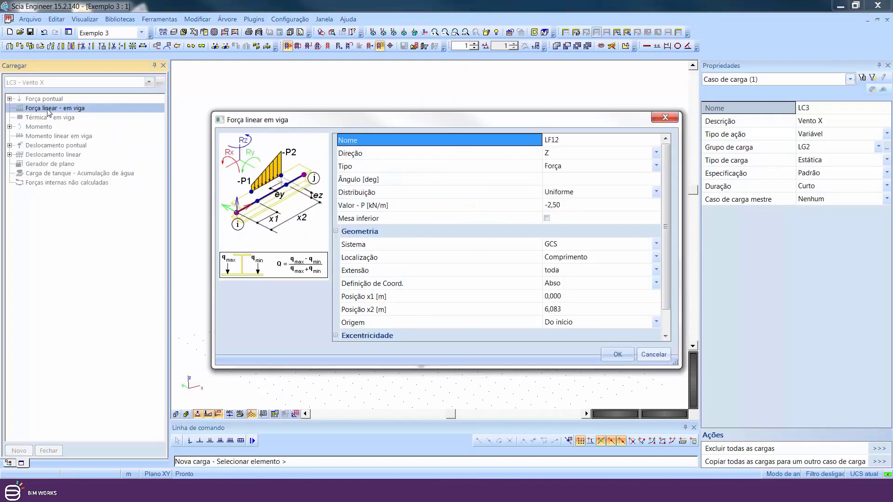
{"action": "left_click", "coordinate": [578, 158]}
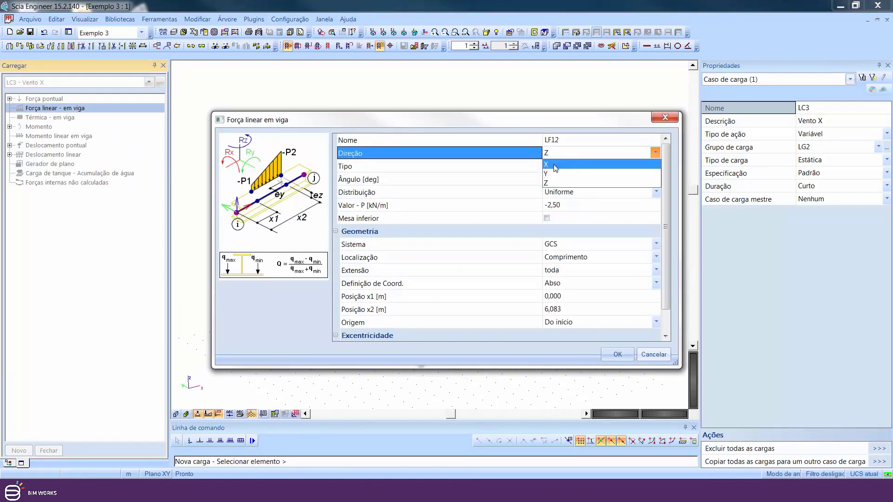
{"action": "left_click", "coordinate": [558, 164]}
{"action": "left_click", "coordinate": [574, 210]}
{"action": "type", "text": "2"}
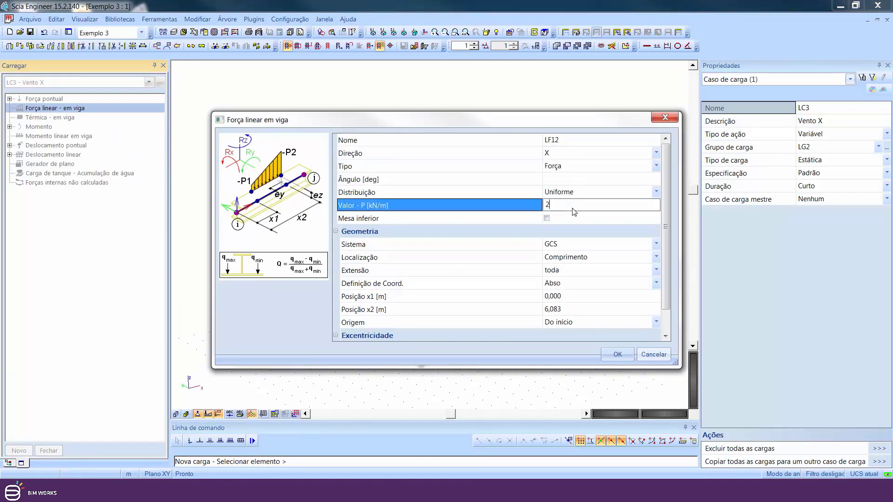
{"action": "key", "text": "Return"}
{"action": "left_click", "coordinate": [578, 283]}
{"action": "left_click", "coordinate": [558, 302]}
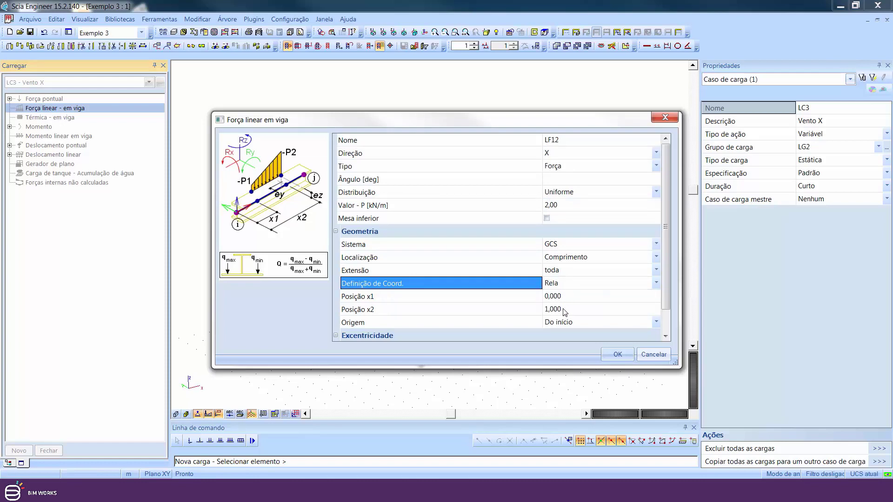
{"action": "left_click", "coordinate": [619, 354]}
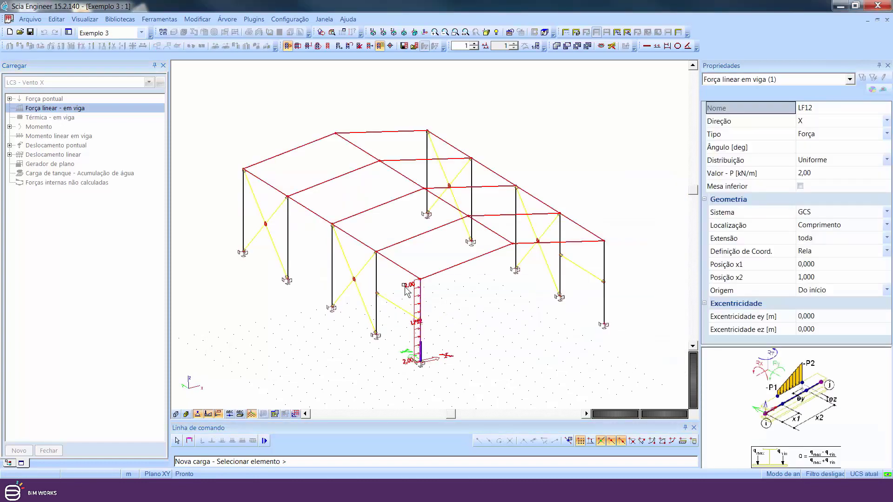
Apply the 2,00 kN/m line force to the five columns of the eave line on the origin side
{"action": "left_click", "coordinate": [376, 271]}
{"action": "left_click", "coordinate": [331, 265]}
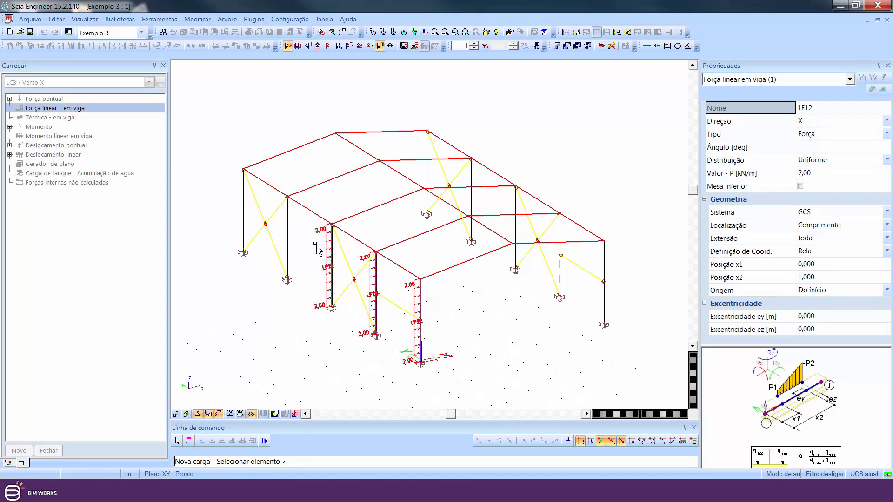
{"action": "left_click", "coordinate": [287, 227]}
{"action": "left_click", "coordinate": [242, 202]}
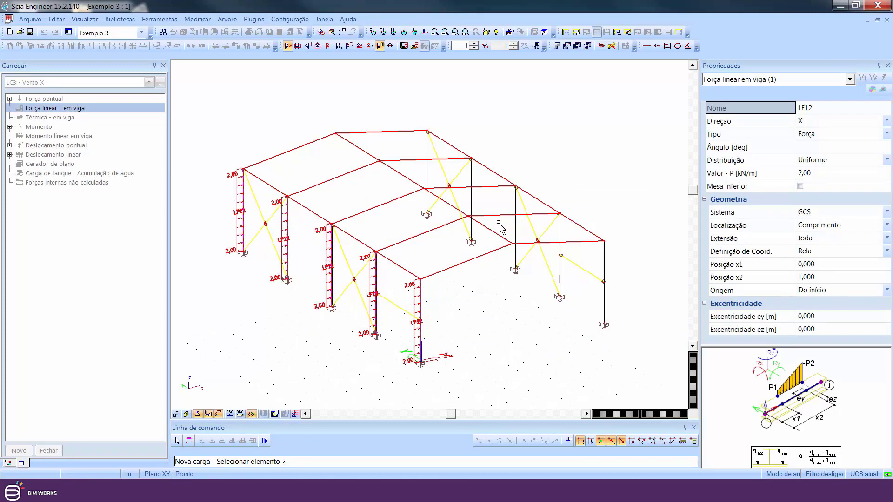
{"action": "key", "text": "Escape"}
{"action": "key", "text": "Escape"}
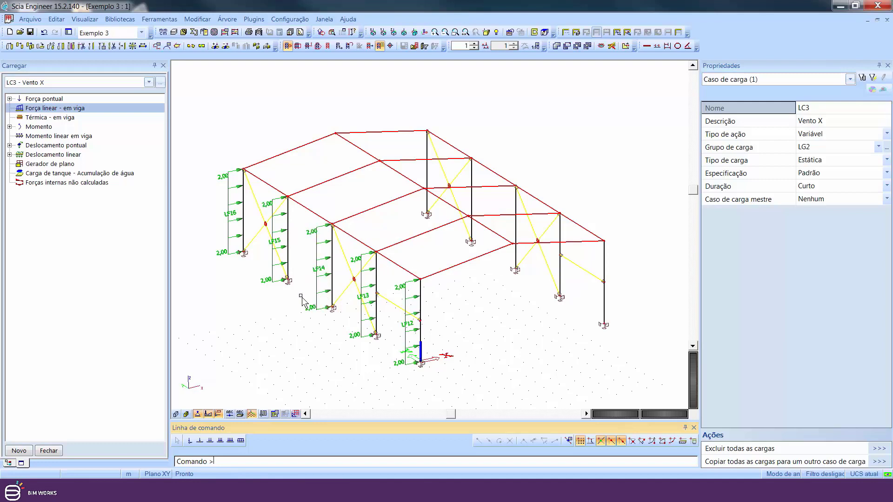
In load case LC4 - Vento -X, define a uniform beam line force of -2 kN/m in direction X
{"action": "left_click", "coordinate": [108, 82]}
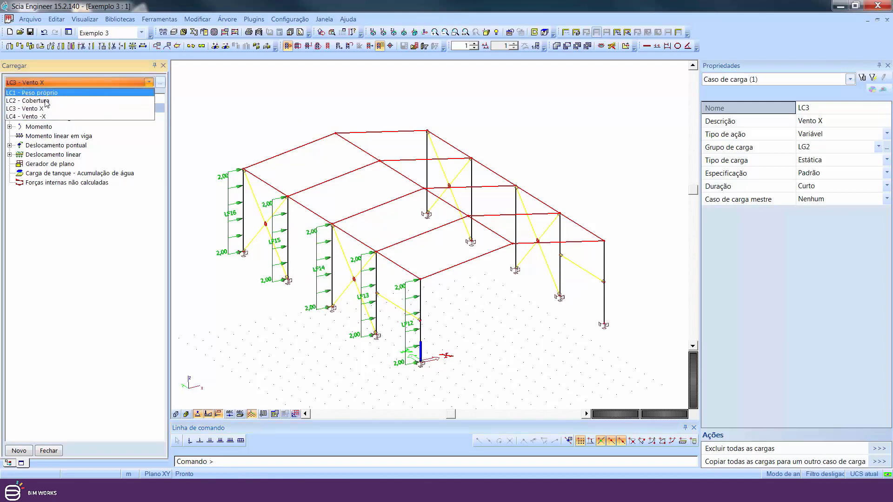
{"action": "left_click", "coordinate": [36, 118]}
{"action": "right_click_drag", "start_coordinate": [447, 254], "coordinate": [406, 254], "text": "ctrl"}
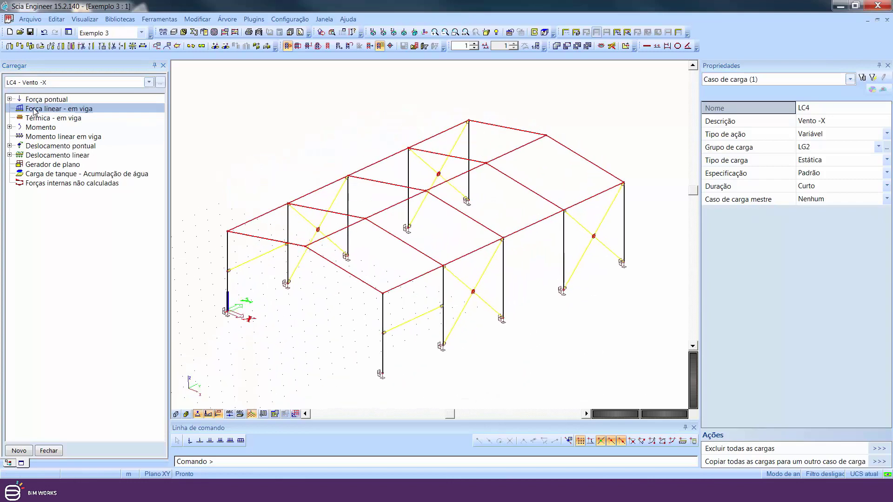
{"action": "double_click", "coordinate": [35, 109]}
{"action": "left_click", "coordinate": [556, 208]}
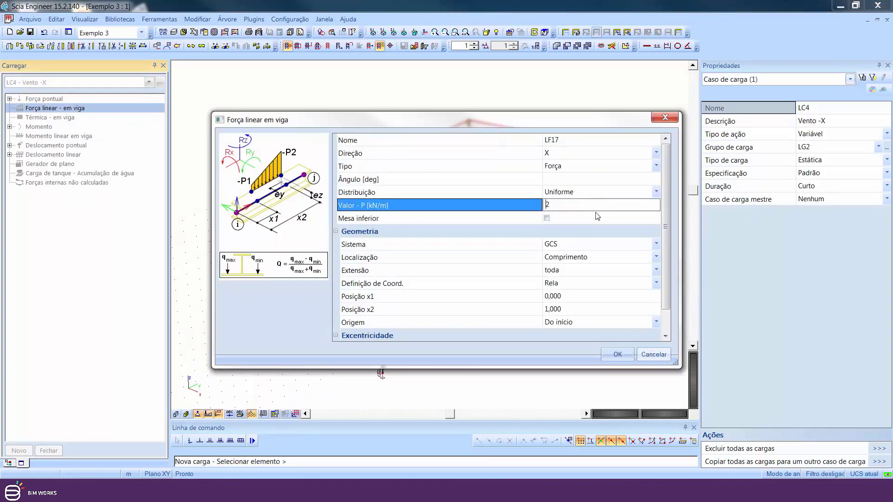
{"action": "left_click", "coordinate": [618, 354]}
Apply the -2,00 kN/m line force to the five columns of the eave line opposite the origin
{"action": "left_click", "coordinate": [383, 313]}
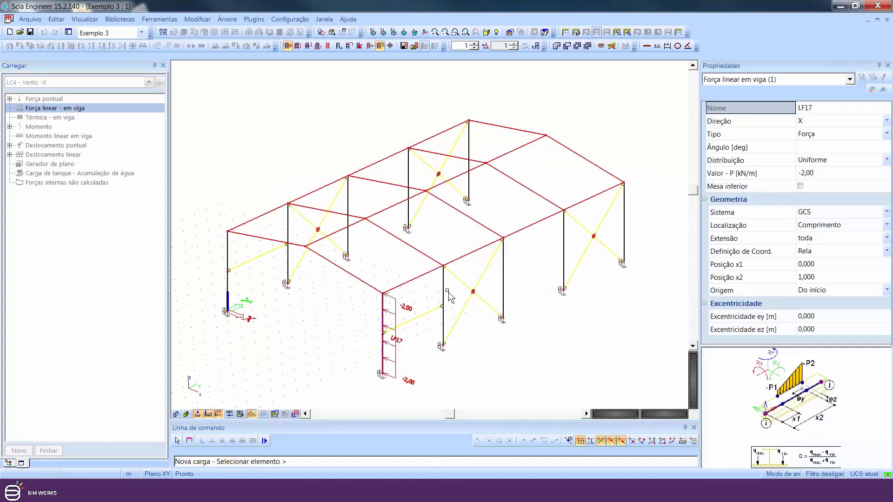
{"action": "left_click", "coordinate": [443, 293]}
{"action": "left_click", "coordinate": [501, 269]}
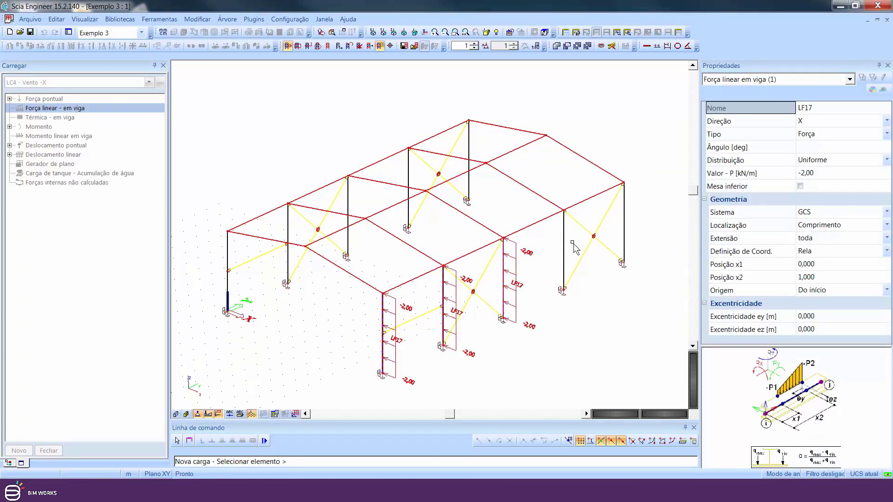
{"action": "left_click", "coordinate": [564, 235]}
{"action": "left_click", "coordinate": [621, 214]}
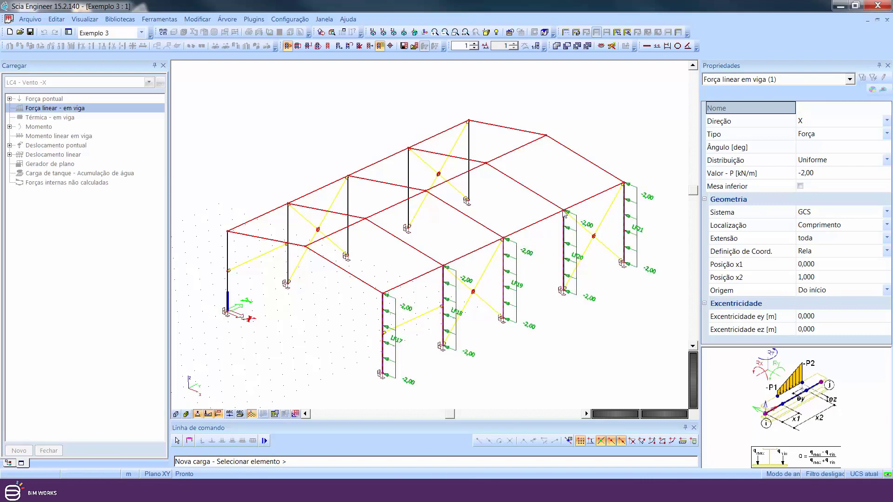
{"action": "key", "text": "Escape"}
{"action": "right_click_drag", "start_coordinate": [393, 251], "coordinate": [399, 200], "text": "ctrl"}
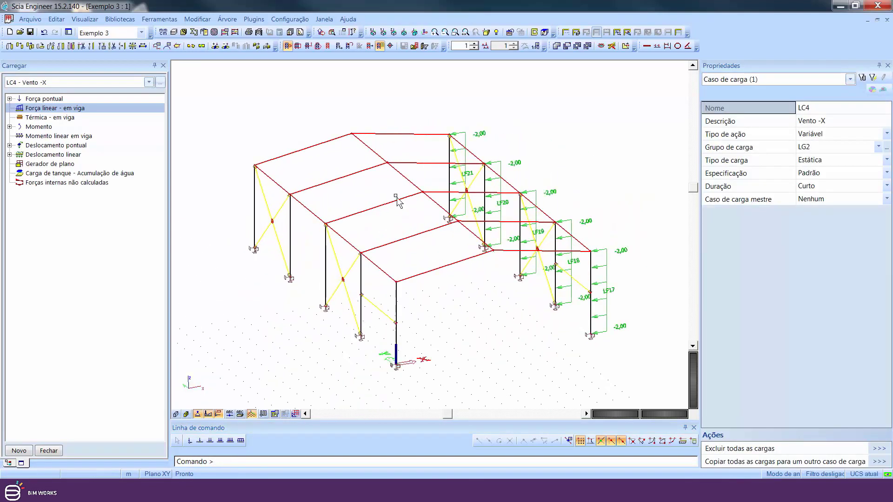
Leave load input and create a load combination named ELU of type Envoltória - última containing all four load cases
{"action": "left_click", "coordinate": [49, 450]}
{"action": "left_click", "coordinate": [6, 131]}
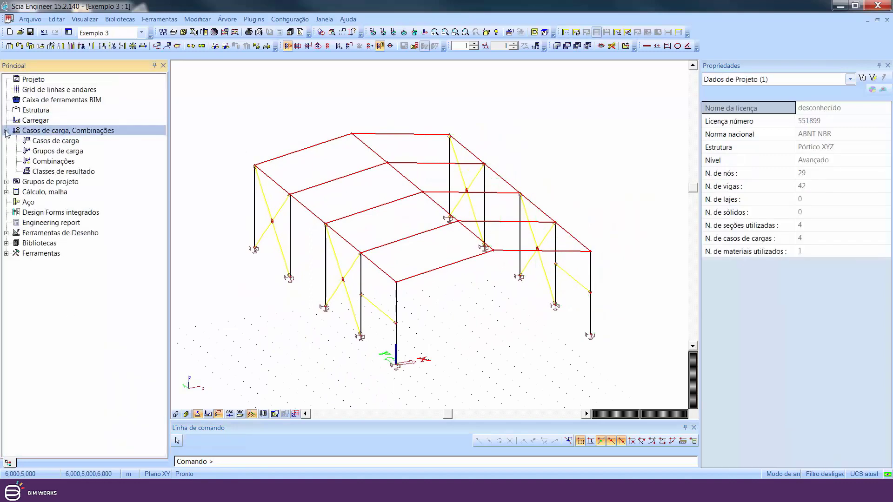
{"action": "double_click", "coordinate": [42, 162]}
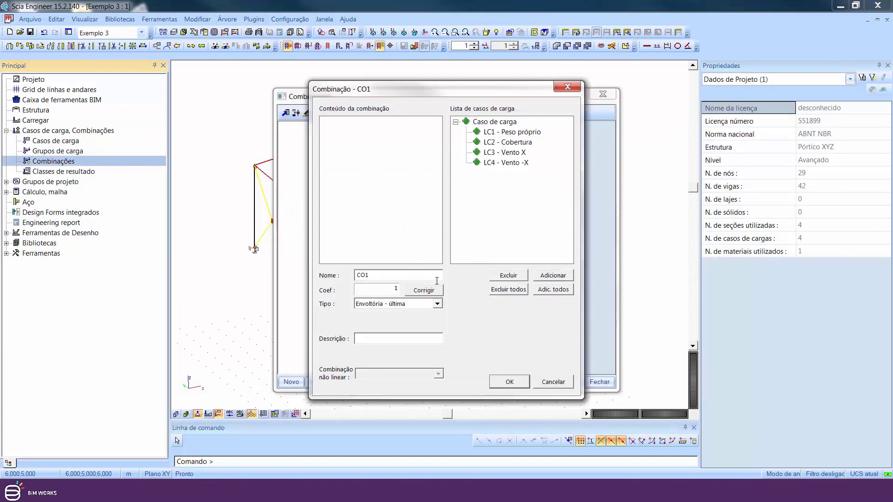
{"action": "left_click", "coordinate": [437, 303]}
{"action": "left_click", "coordinate": [377, 311]}
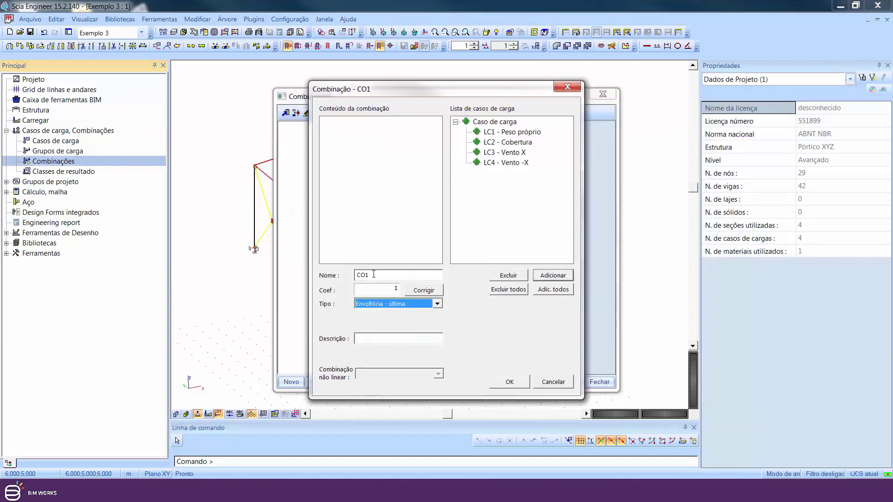
{"action": "double_click", "coordinate": [374, 274]}
{"action": "type", "text": "ELU"}
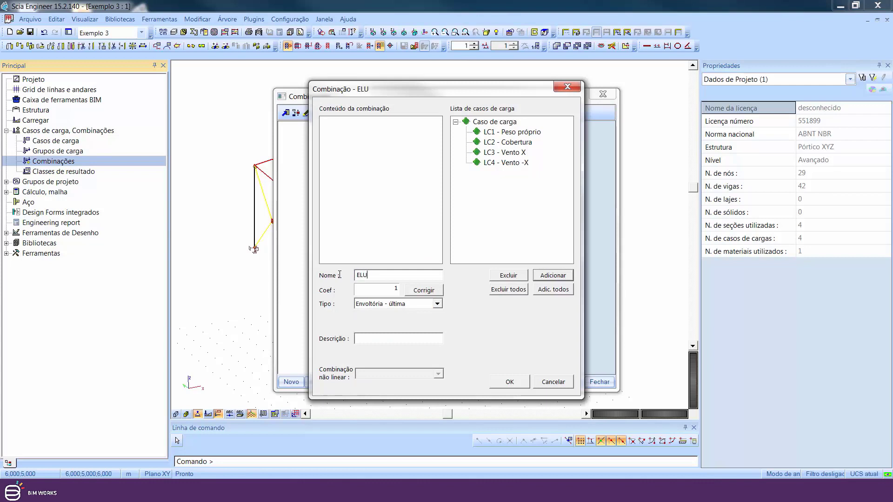
{"action": "left_click", "coordinate": [555, 291]}
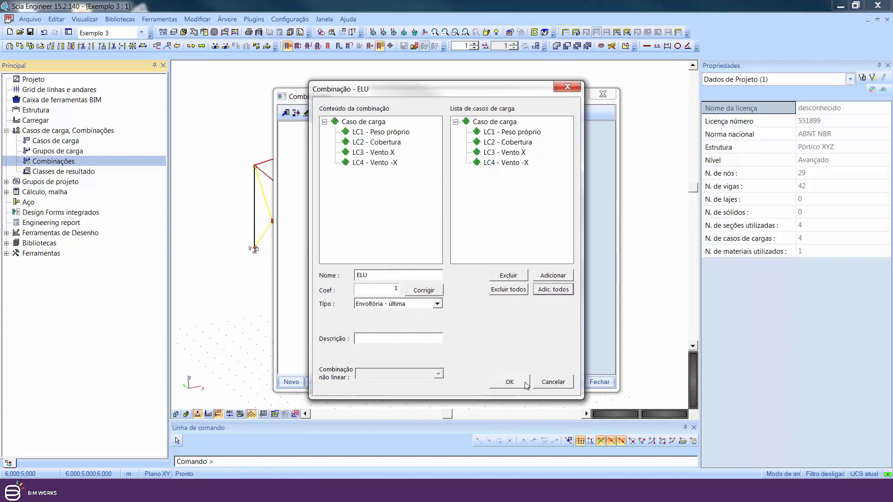
{"action": "left_click", "coordinate": [514, 382]}
Set the ELU combination coefficients of LC1 - Peso próprio and LC2 - Cobertura to 1,25
{"action": "left_click", "coordinate": [526, 183]}
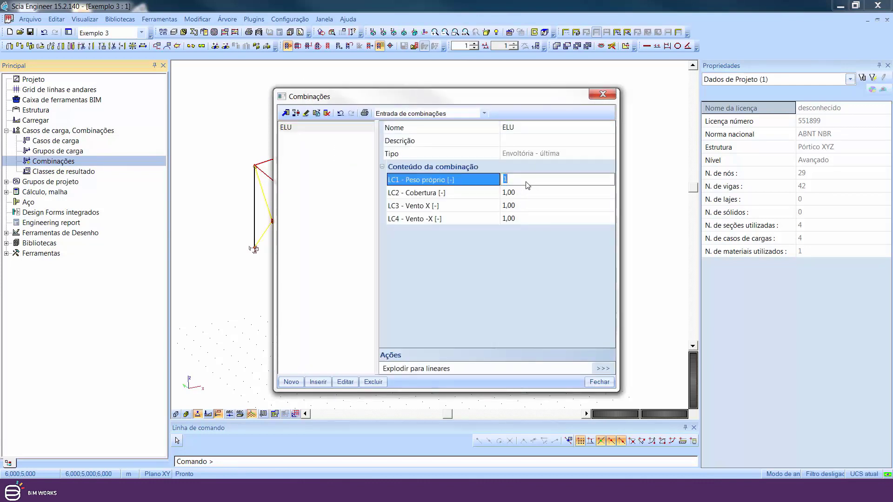
{"action": "type", "text": "1,25"}
{"action": "key", "text": "Return"}
{"action": "left_click", "coordinate": [543, 192]}
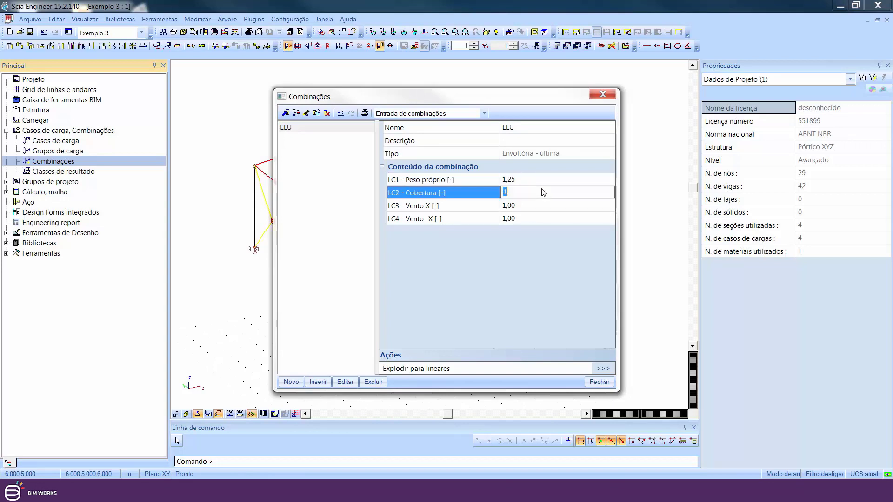
{"action": "key", "text": "Return"}
Set the ELU combination coefficients of LC3 - Vento X and LC4 - Vento -X to 1,40
{"action": "left_click", "coordinate": [540, 205]}
{"action": "type", "text": "1,40"}
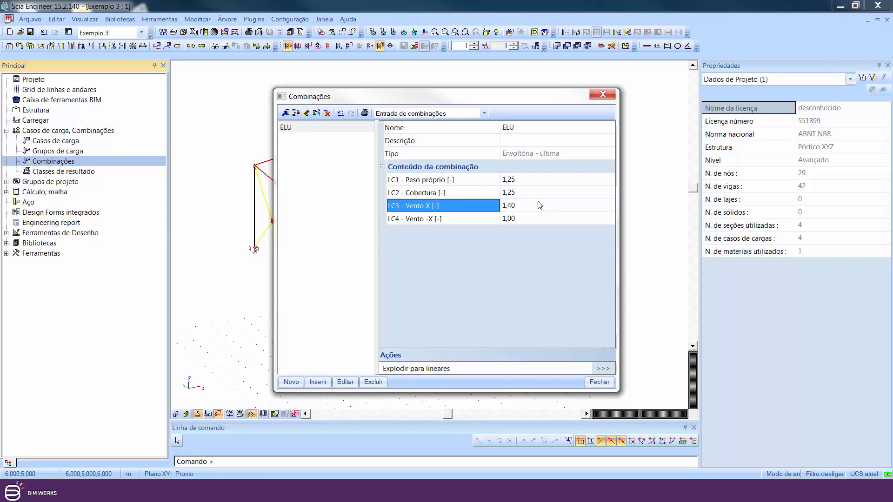
{"action": "left_click", "coordinate": [531, 224]}
{"action": "type", "text": "1,"}
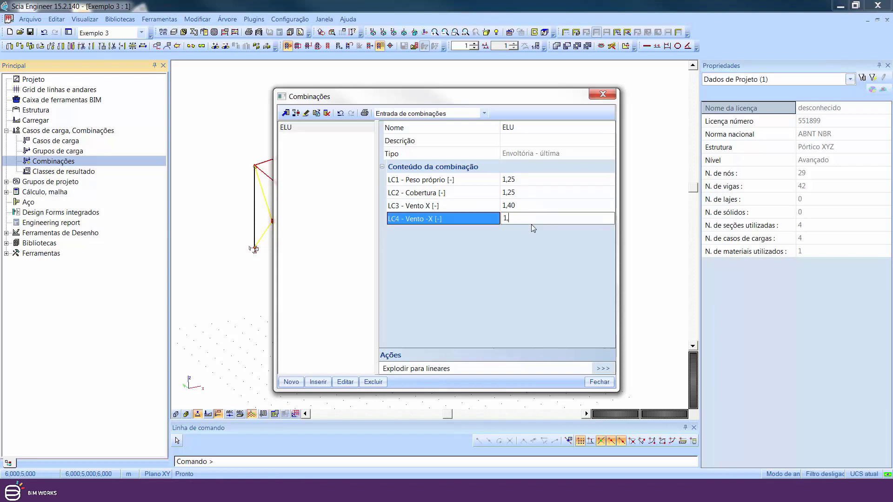
{"action": "type", "text": "40"}
{"action": "key", "text": "Return"}
Create a combination named ELS of type Envoltória - serviço with all four load cases at coefficient 1, and close the combinations manager
{"action": "left_click", "coordinate": [292, 382]}
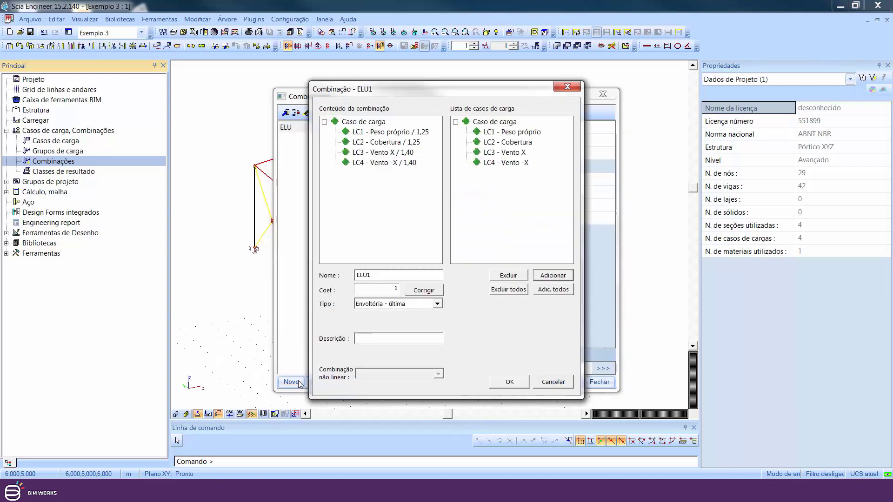
{"action": "left_click", "coordinate": [396, 305]}
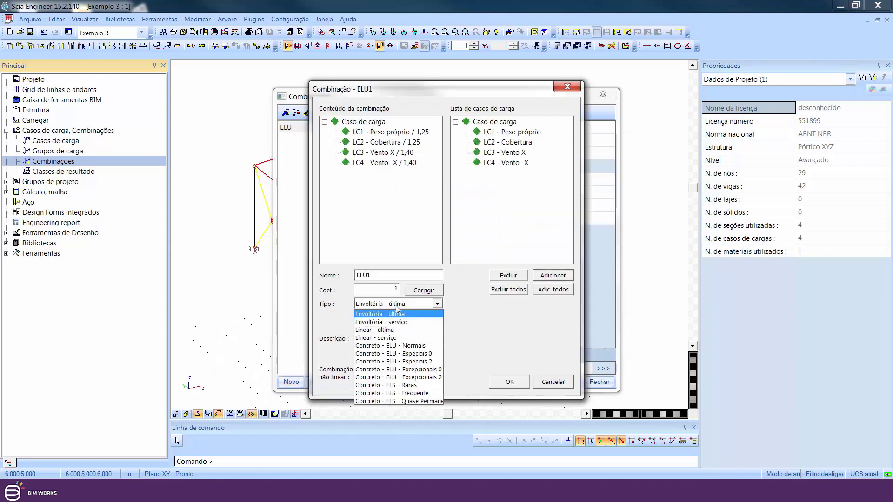
{"action": "left_click", "coordinate": [386, 320]}
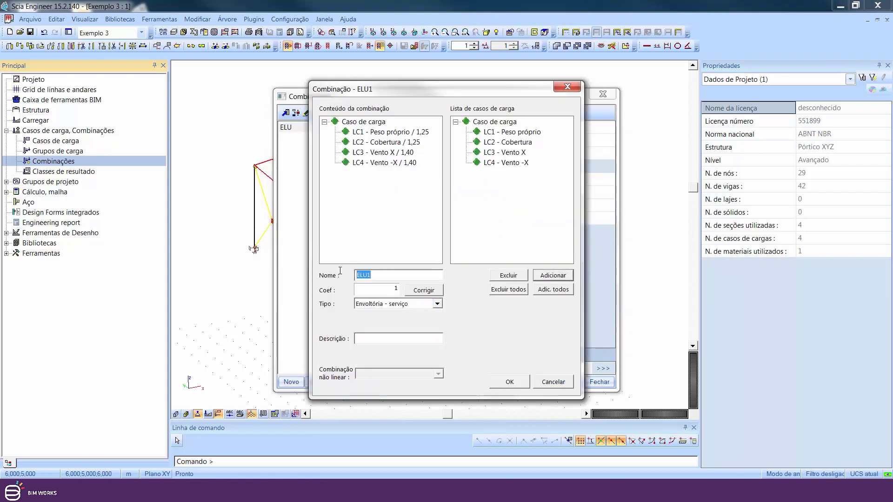
{"action": "type", "text": "E"}
{"action": "left_click_drag", "start_coordinate": [416, 180], "coordinate": [380, 139]}
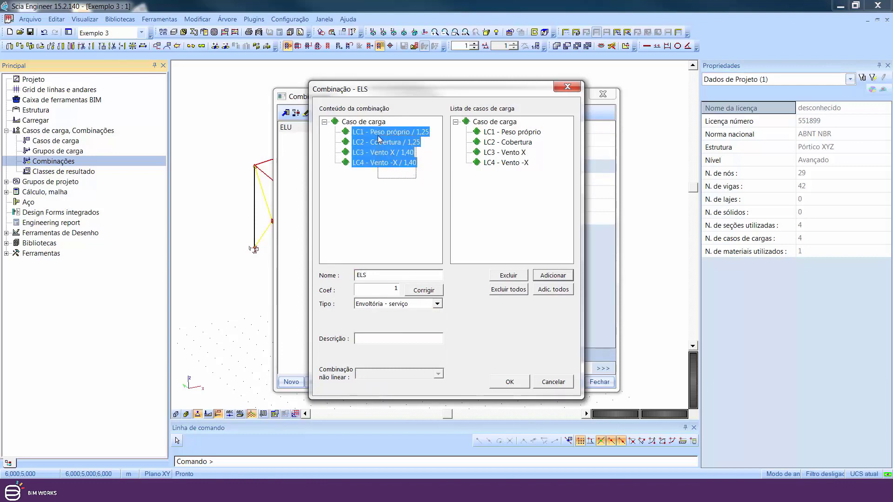
{"action": "left_click", "coordinate": [421, 290]}
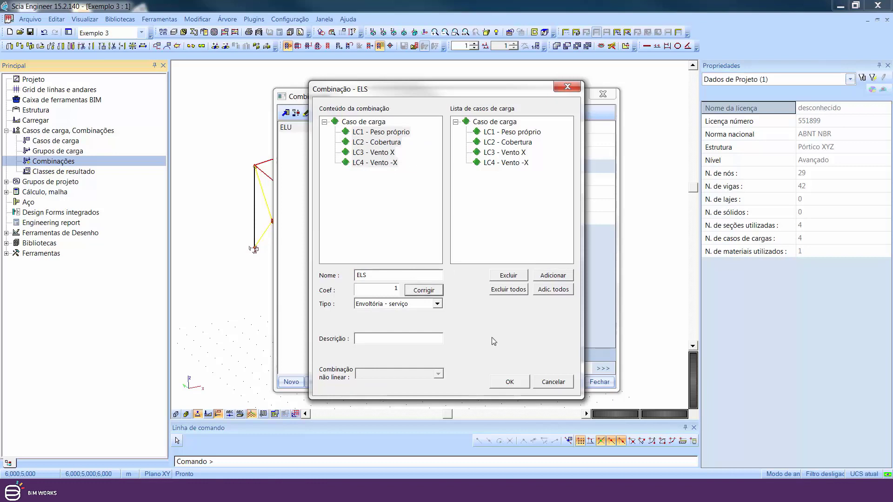
{"action": "left_click", "coordinate": [509, 382]}
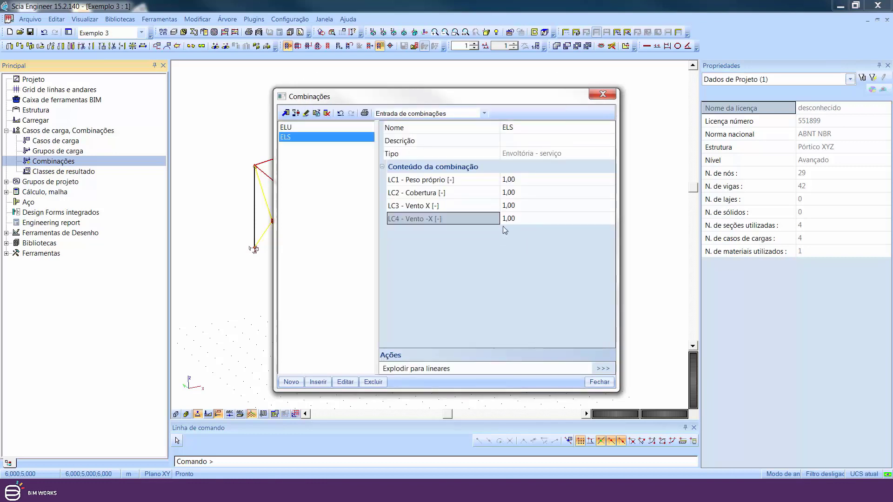
{"action": "left_click", "coordinate": [600, 382]}
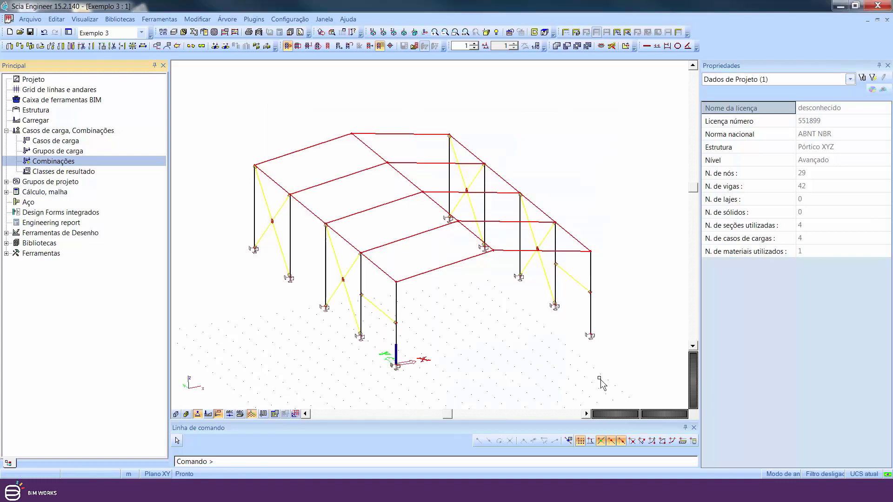
Connect the nodes and members of the whole structure using the default connection settings
{"action": "middle_click_drag", "start_coordinate": [428, 208], "coordinate": [412, 219]}
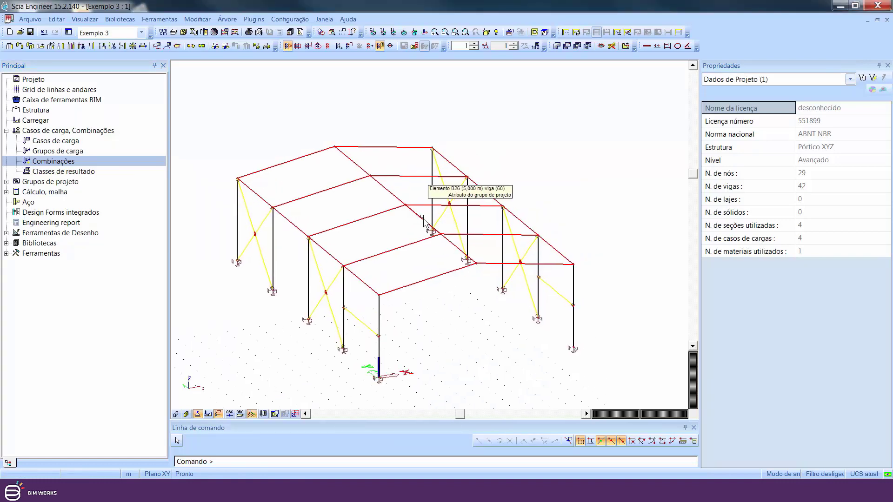
{"action": "right_click_drag", "start_coordinate": [458, 240], "coordinate": [433, 246], "text": "ctrl"}
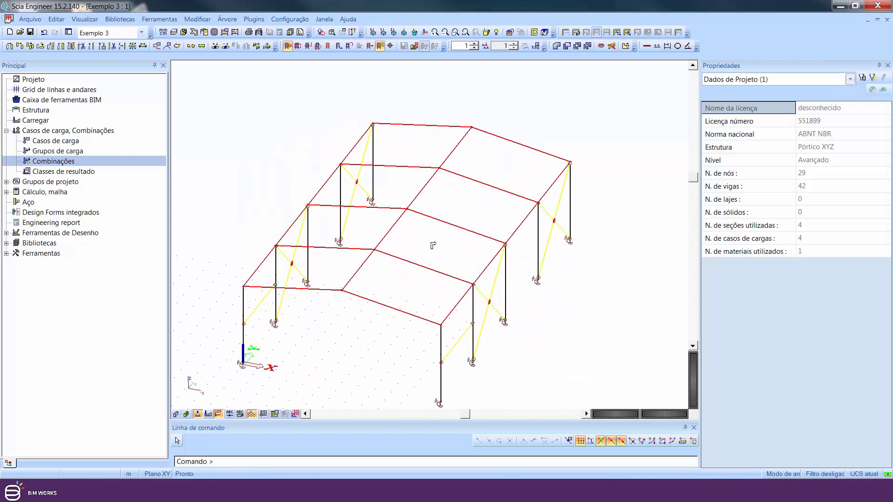
{"action": "middle_click_drag", "start_coordinate": [433, 245], "coordinate": [425, 223]}
{"action": "left_click", "coordinate": [215, 46]}
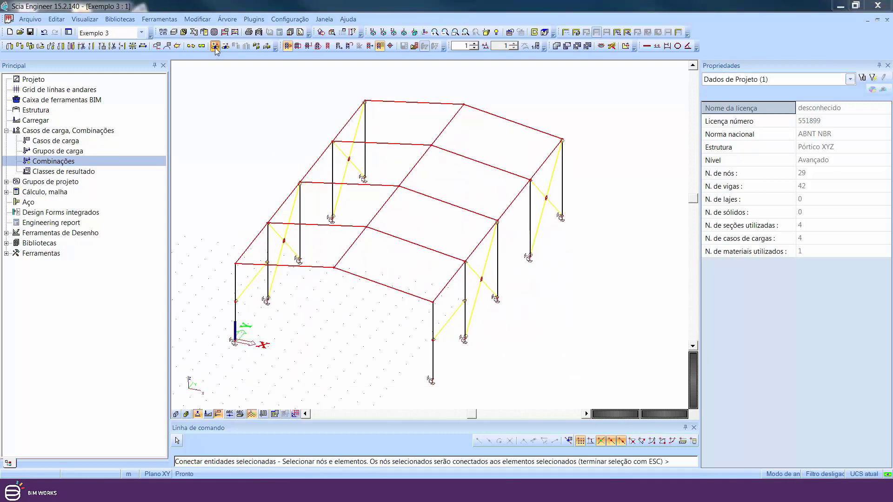
{"action": "left_click", "coordinate": [405, 284]}
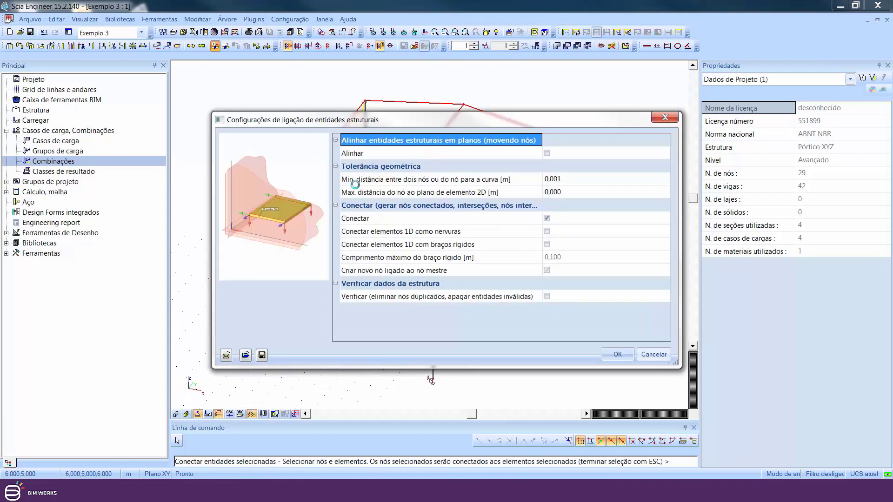
{"action": "left_click", "coordinate": [614, 349]}
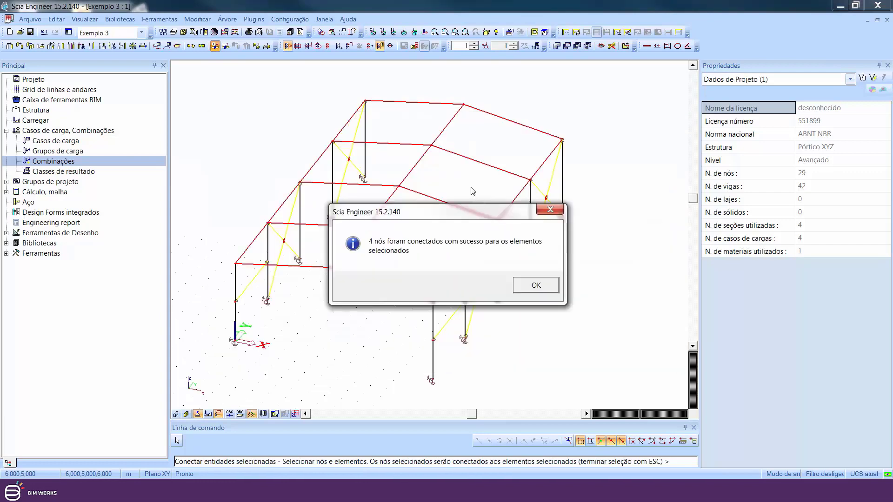
{"action": "left_click", "coordinate": [522, 282]}
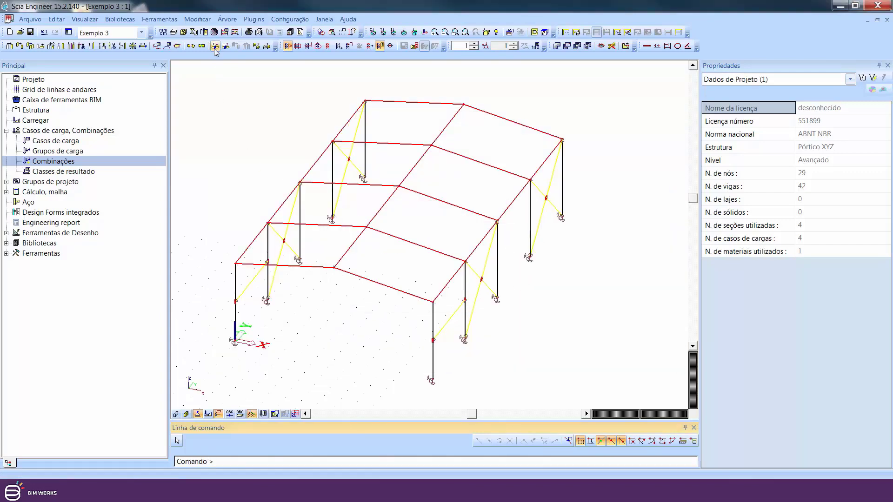
Run the linear calculation of the structure and close the end-of-analysis report
{"action": "left_click", "coordinate": [225, 31]}
{"action": "left_click", "coordinate": [403, 358]}
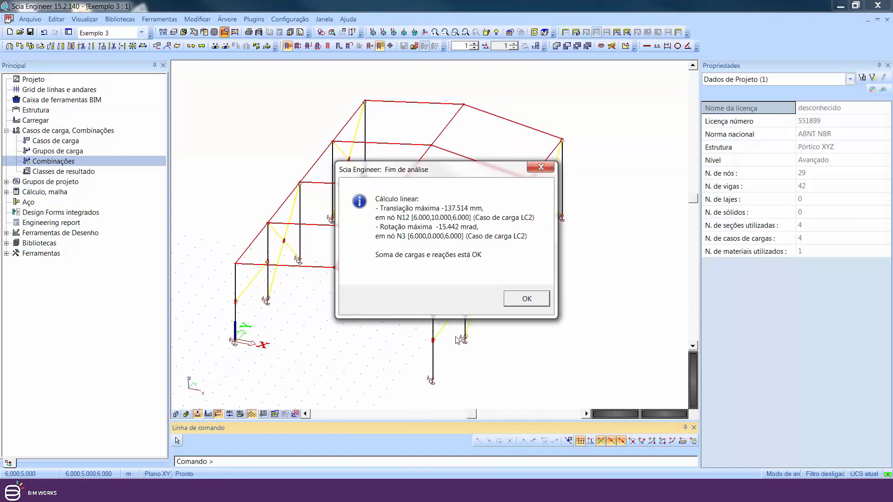
{"action": "left_click", "coordinate": [536, 302]}
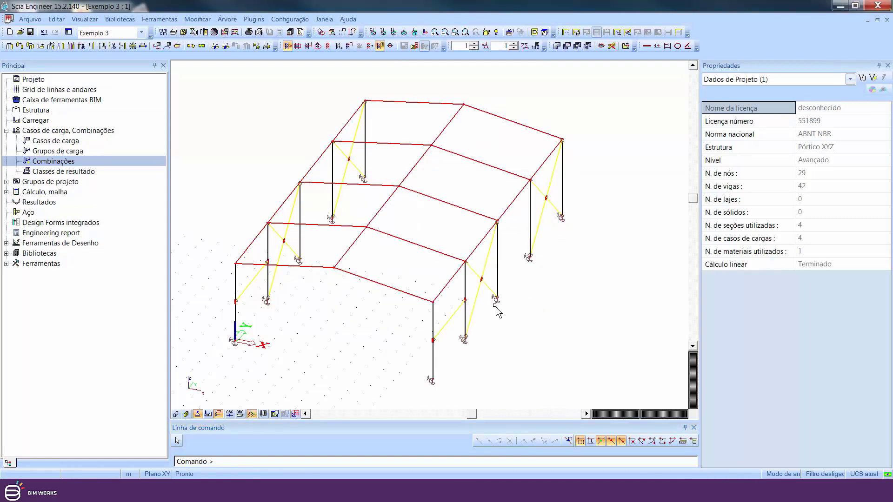
Switch to the Scia Engineer version 19 project and display the local axes of the 1D elements in the model
{"action": "right_click_drag", "start_coordinate": [494, 317], "coordinate": [472, 320], "text": "ctrl"}
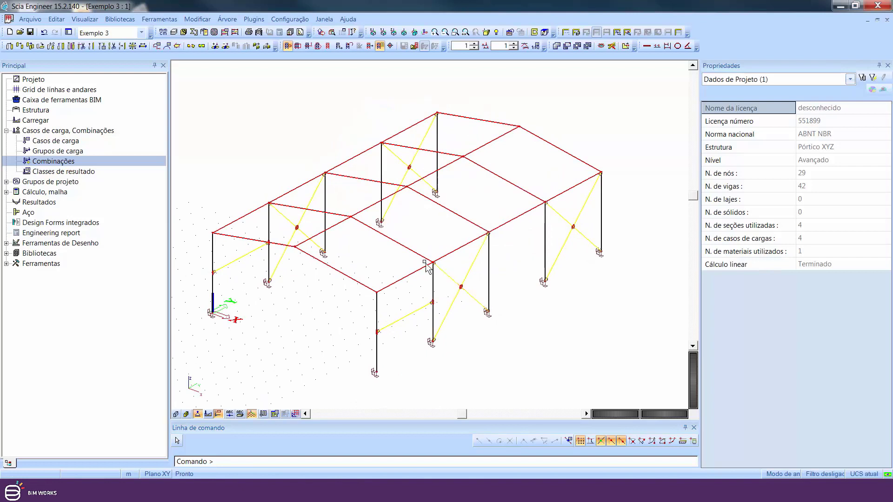
{"action": "right_click_drag", "start_coordinate": [427, 302], "coordinate": [435, 298], "text": "shift"}
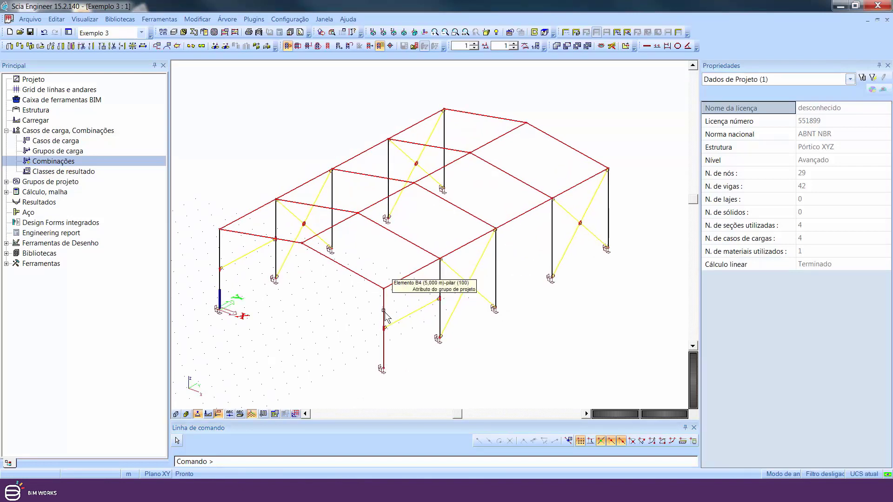
{"action": "scroll", "coordinate": [395, 337], "scroll_direction": "up", "scroll_amount": 3}
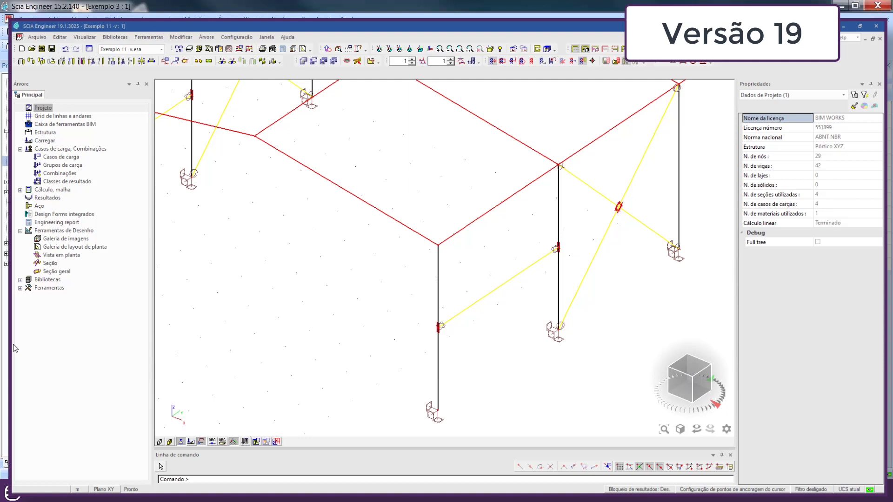
{"action": "left_click", "coordinate": [74, 261]}
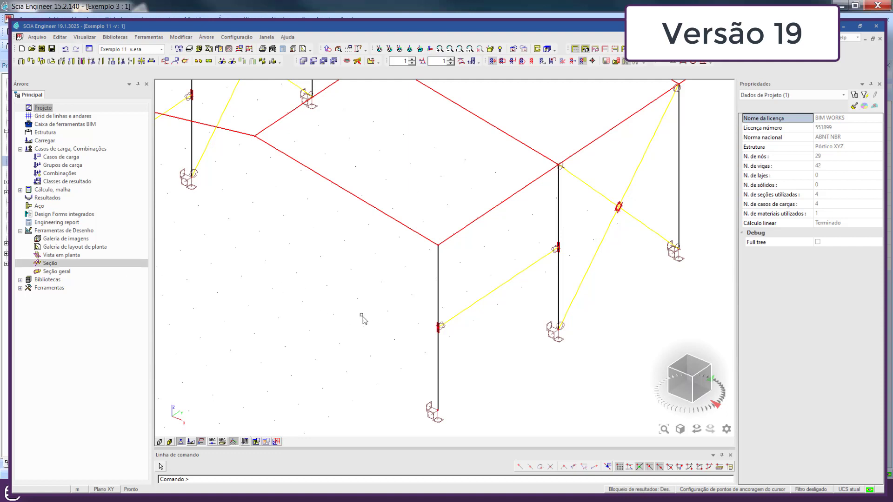
{"action": "right_click", "coordinate": [383, 305]}
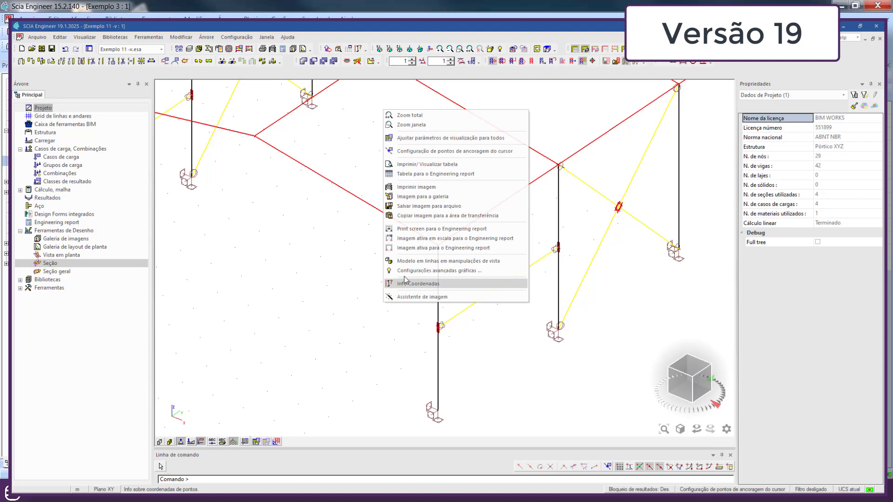
{"action": "left_click", "coordinate": [440, 139]}
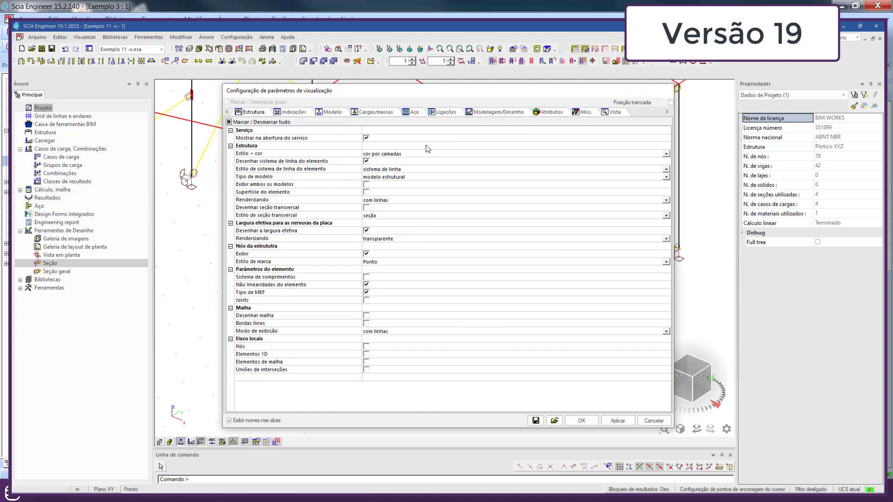
{"action": "left_click", "coordinate": [367, 356]}
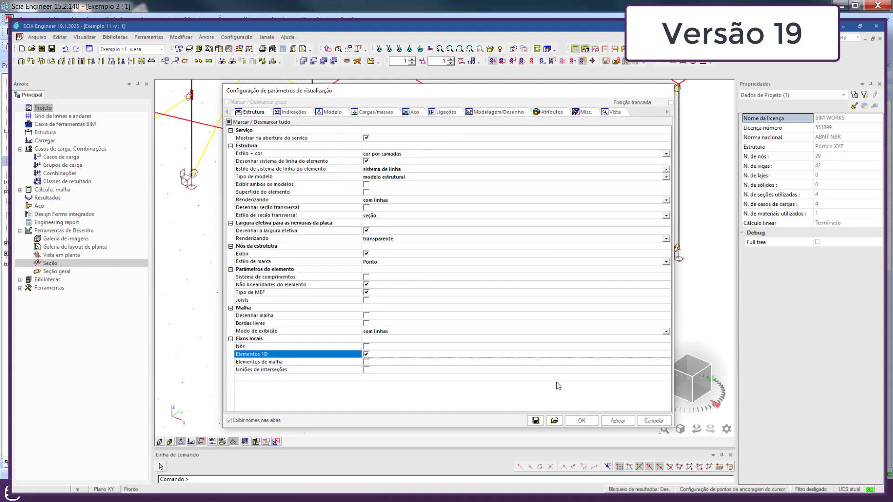
{"action": "left_click", "coordinate": [582, 421]}
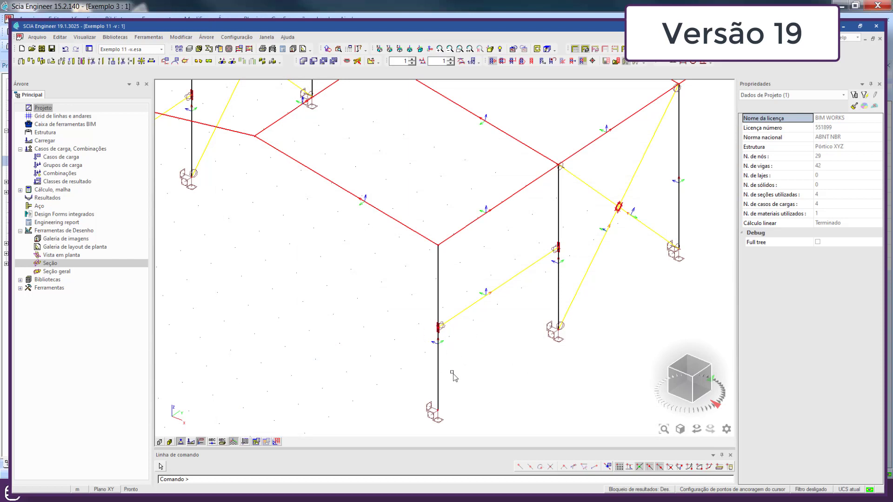
Inspect the properties and local axes of the front corner column, and clear the selection
{"action": "left_click", "coordinate": [437, 355]}
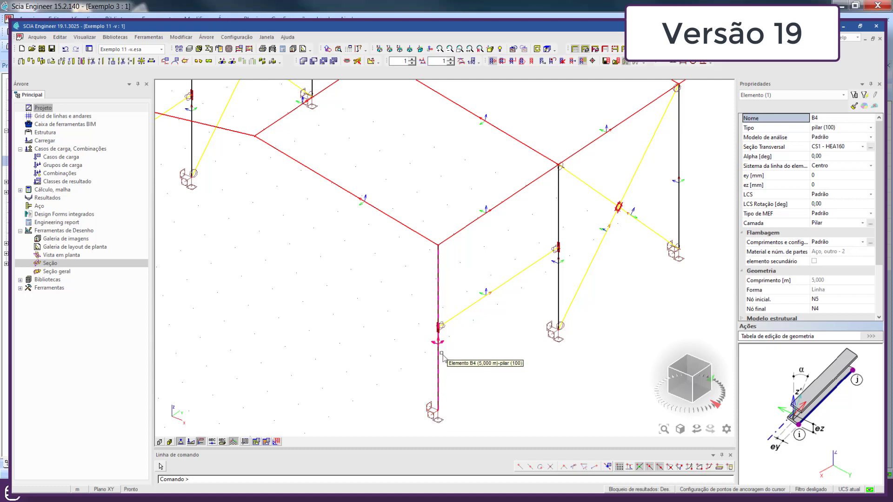
{"action": "key", "text": "Escape"}
{"action": "left_click", "coordinate": [442, 342]}
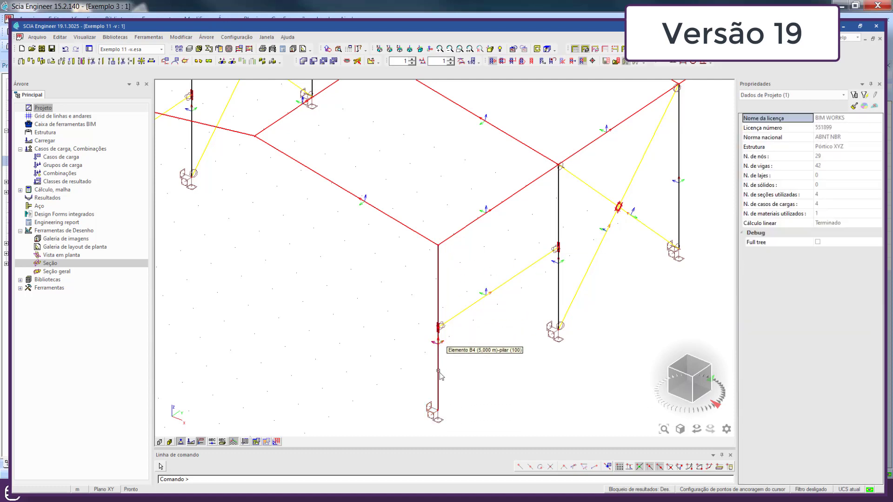
{"action": "key", "text": "Escape"}
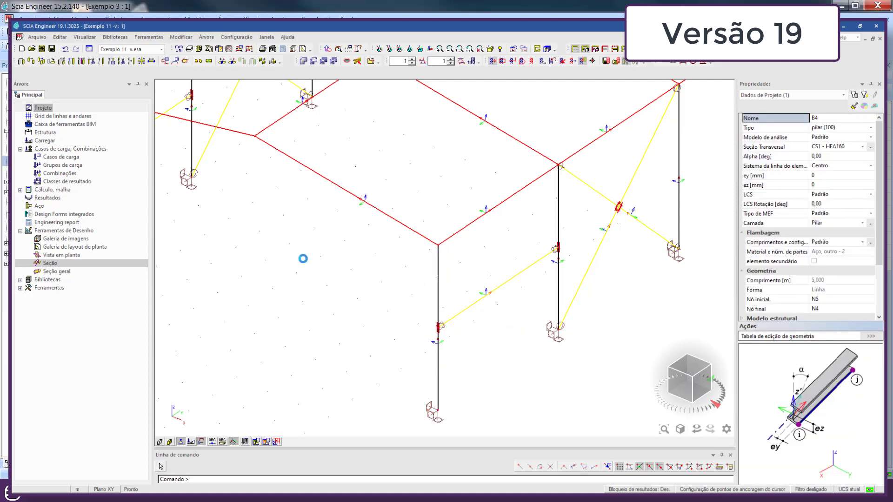
Inspect the properties of the ridge beam in the first bay, and clear the selection
{"action": "scroll", "coordinate": [288, 238], "scroll_direction": "down", "scroll_amount": 2}
{"action": "middle_click_drag", "start_coordinate": [311, 209], "coordinate": [366, 321]}
{"action": "middle_click_drag", "start_coordinate": [396, 270], "coordinate": [366, 365]}
{"action": "left_click", "coordinate": [348, 337]}
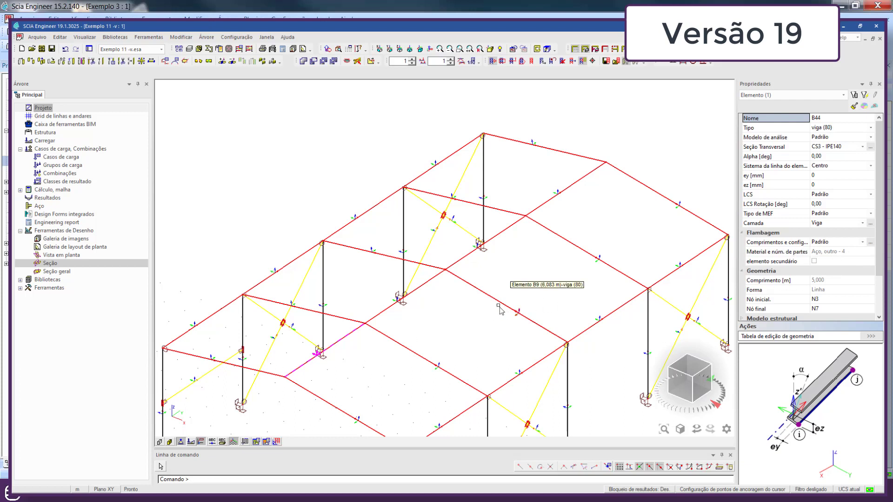
{"action": "key", "text": "Escape"}
Inspect the shared properties of the four columns of the first two frames, and clear the selection
{"action": "scroll", "coordinate": [420, 384], "scroll_direction": "down", "scroll_amount": 3}
{"action": "scroll", "coordinate": [418, 354], "scroll_direction": "up", "scroll_amount": 5}
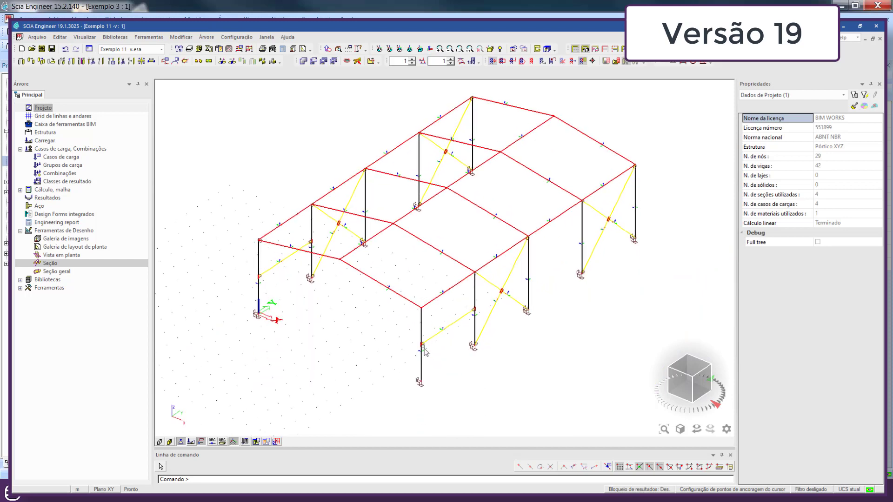
{"action": "scroll", "coordinate": [433, 365], "scroll_direction": "down", "scroll_amount": 3}
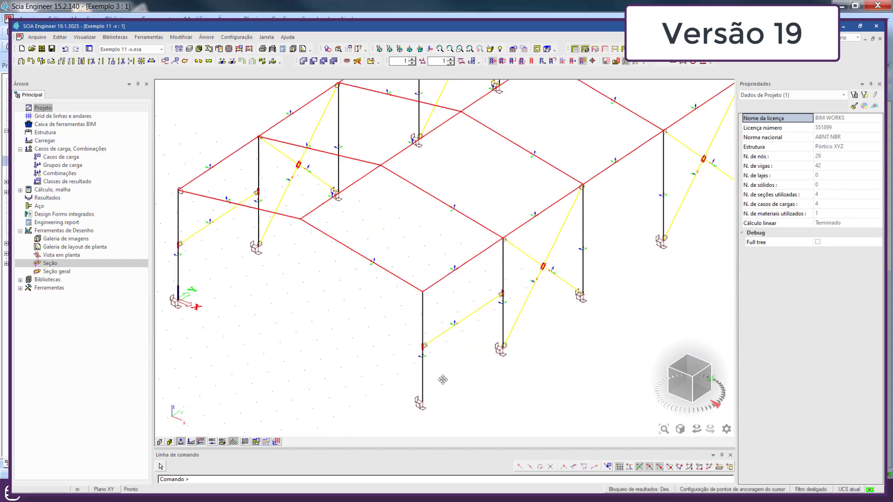
{"action": "scroll", "coordinate": [442, 379], "scroll_direction": "up", "scroll_amount": 2}
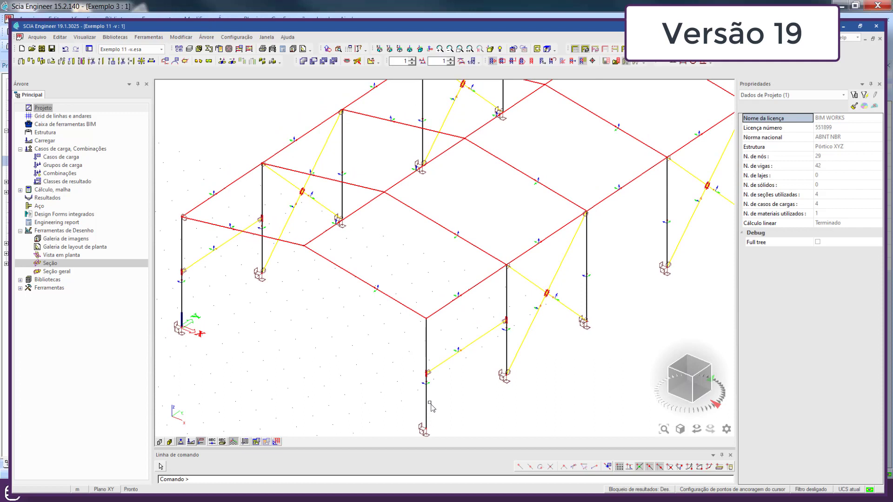
{"action": "left_click", "coordinate": [427, 407]}
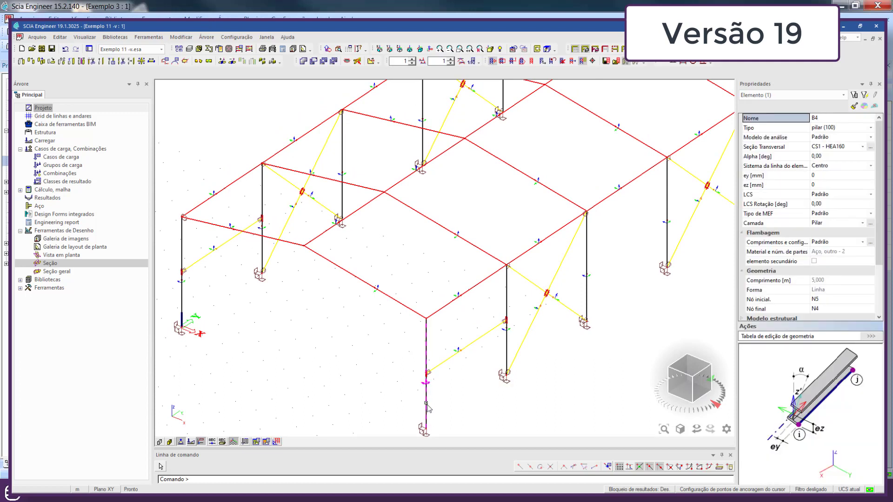
{"action": "left_click", "coordinate": [509, 354]}
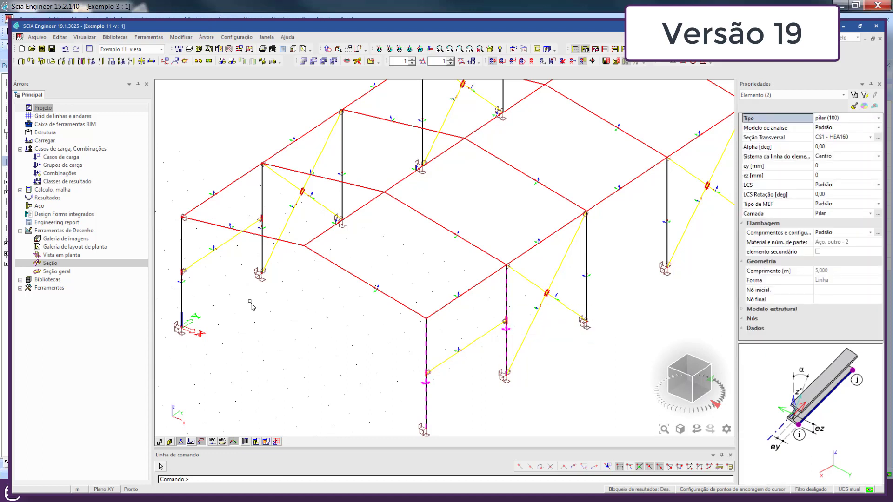
{"action": "left_click", "coordinate": [182, 302]}
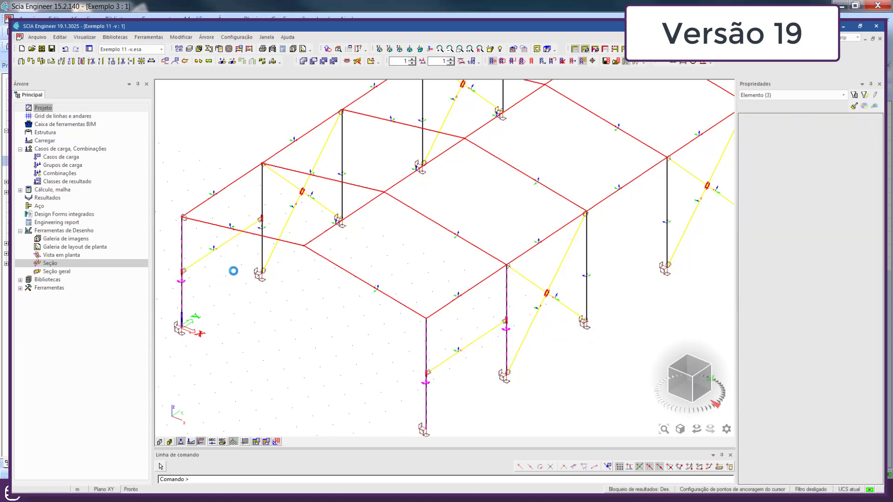
{"action": "left_click", "coordinate": [262, 253]}
{"action": "key", "text": "Escape"}
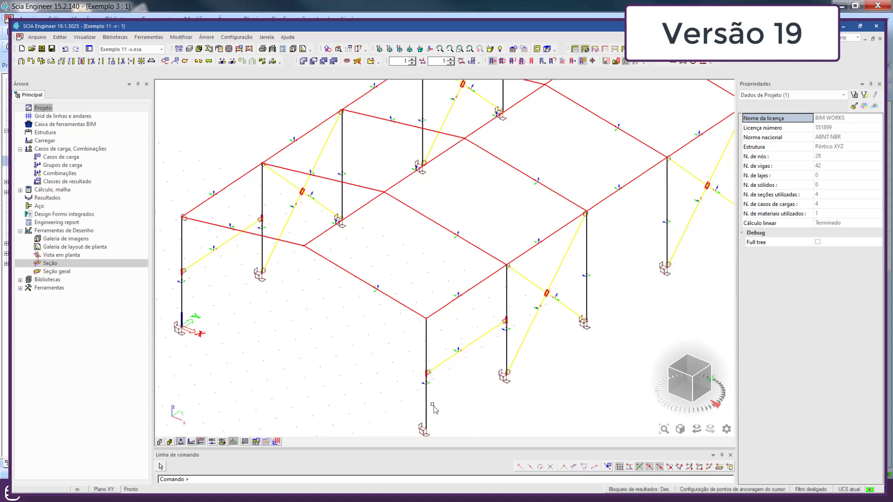
Open the buckling lengths and settings of the front corner column and display its z-z buckling spans
{"action": "left_click", "coordinate": [425, 394]}
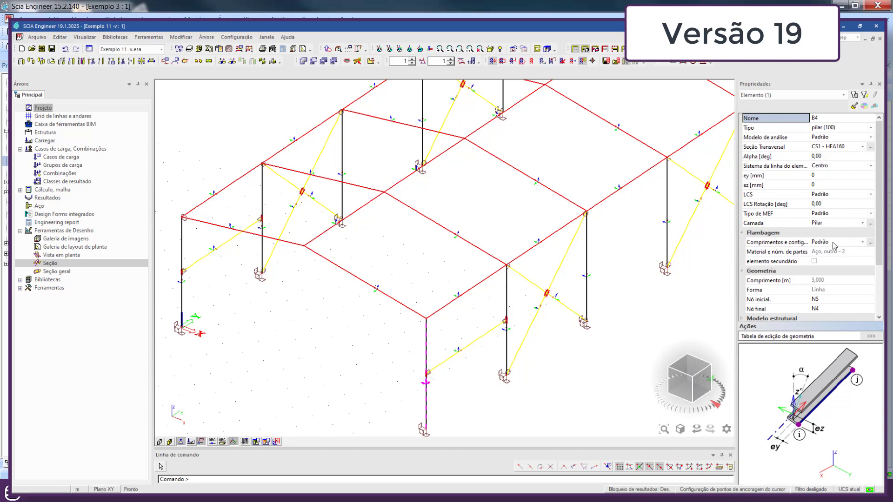
{"action": "left_click", "coordinate": [870, 243]}
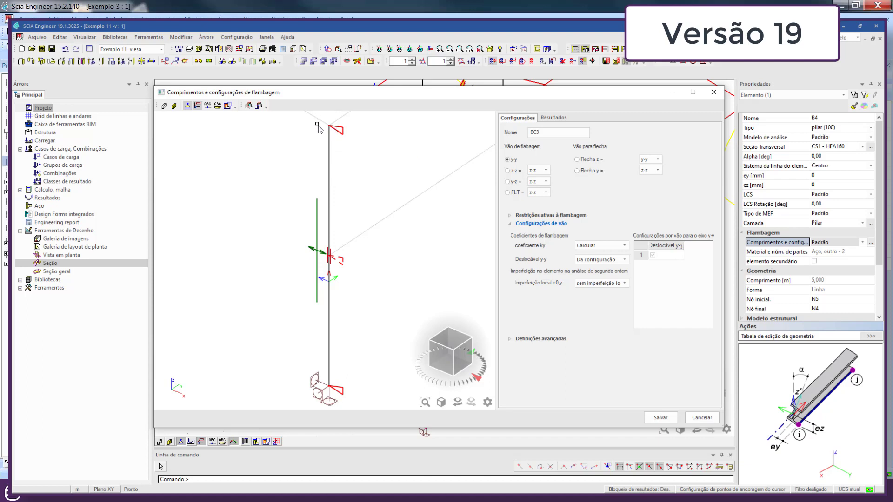
{"action": "left_click", "coordinate": [507, 171]}
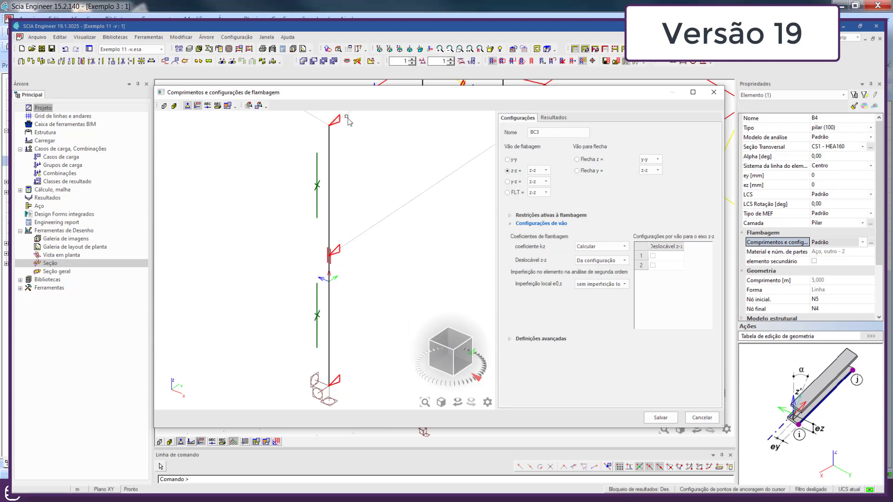
{"action": "scroll", "coordinate": [382, 166], "scroll_direction": "down", "scroll_amount": 2}
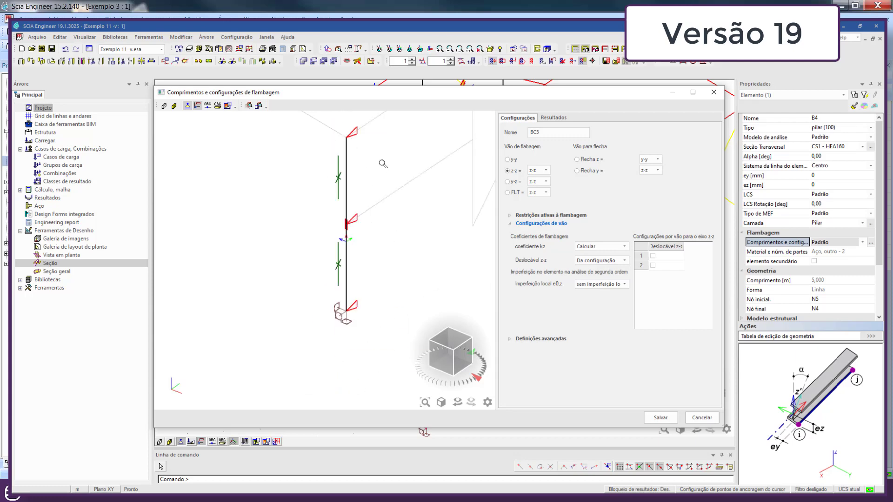
{"action": "scroll", "coordinate": [368, 205], "scroll_direction": "down", "scroll_amount": 2}
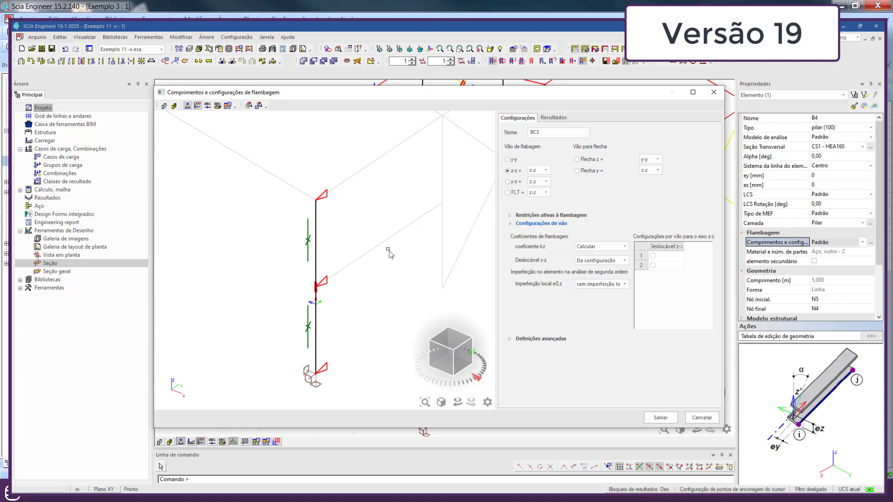
Deactivate the z-z buckling restraint at the column's intermediate node, trying it both on and off in the active restraints table
{"action": "left_click", "coordinate": [325, 282]}
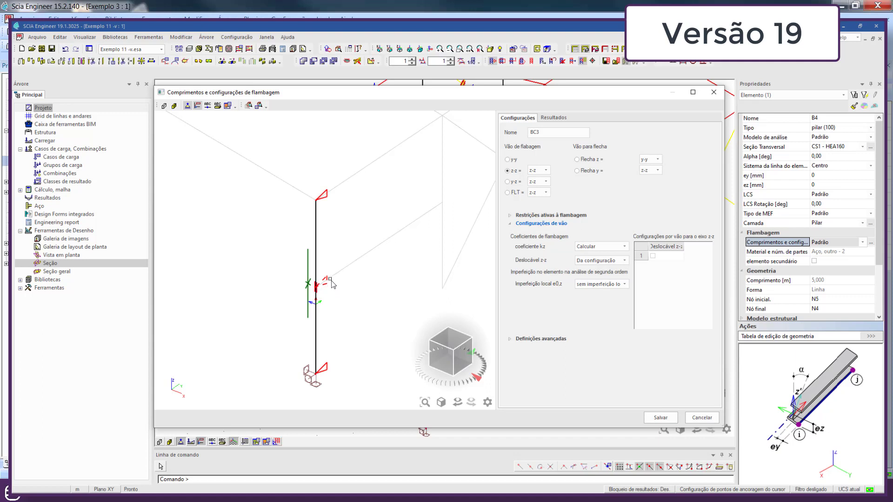
{"action": "left_click", "coordinate": [511, 215]}
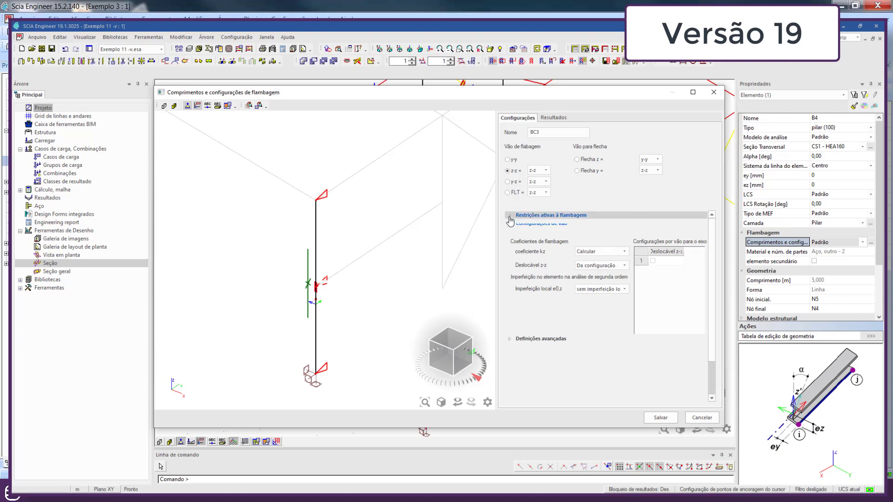
{"action": "left_click", "coordinate": [566, 248]}
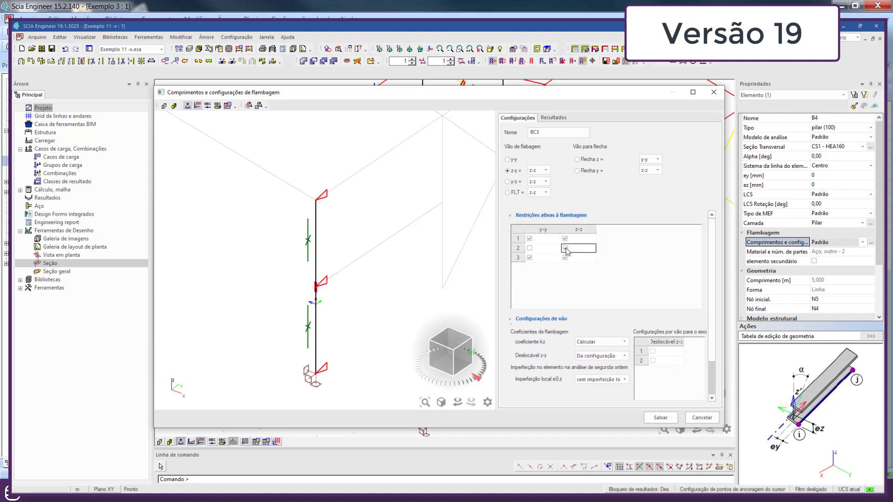
{"action": "left_click", "coordinate": [566, 248]}
{"action": "left_click", "coordinate": [566, 248]}
{"action": "left_click", "coordinate": [566, 249]}
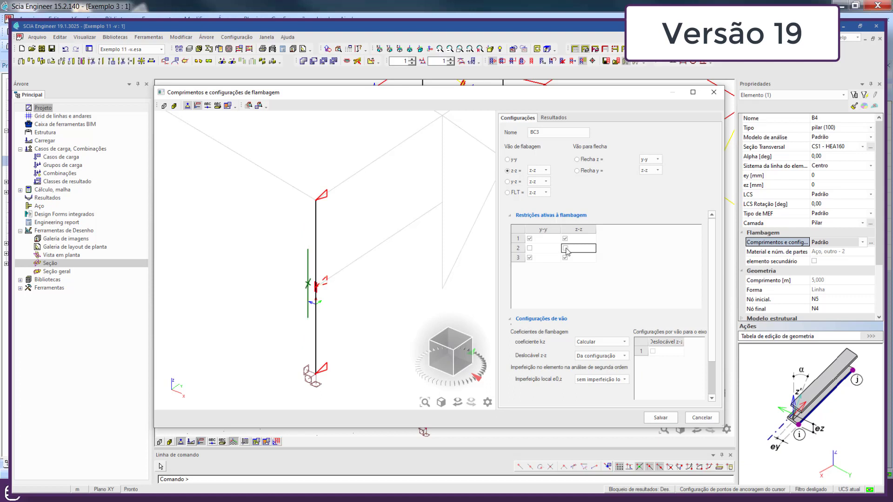
{"action": "left_click", "coordinate": [516, 215]}
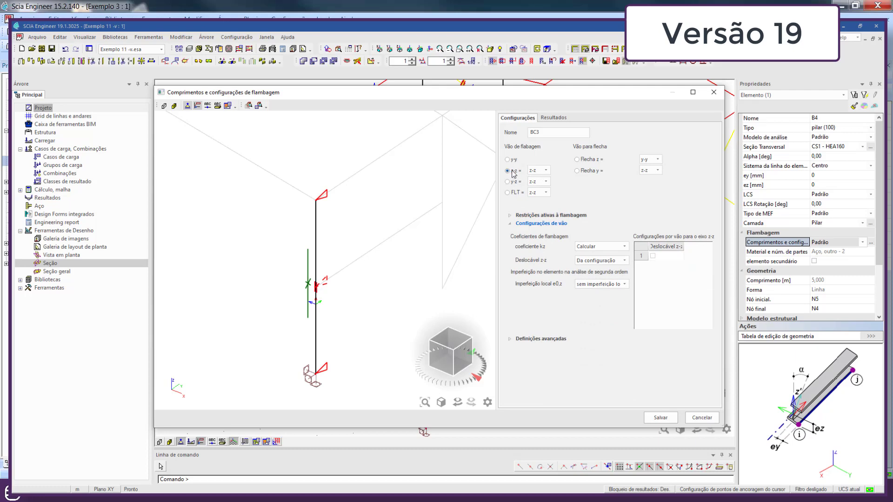
Try the y-y reference for the z-z buckling spans, and set the z-z, y-z and FLT references back to z-z
{"action": "left_click", "coordinate": [539, 171]}
{"action": "left_click", "coordinate": [537, 182]}
{"action": "left_click", "coordinate": [546, 171]}
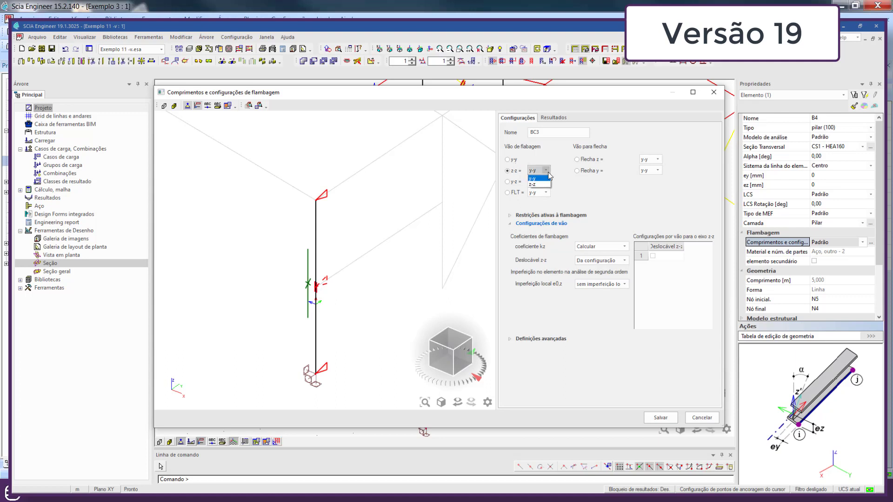
{"action": "left_click", "coordinate": [533, 184]}
{"action": "left_click", "coordinate": [546, 182]}
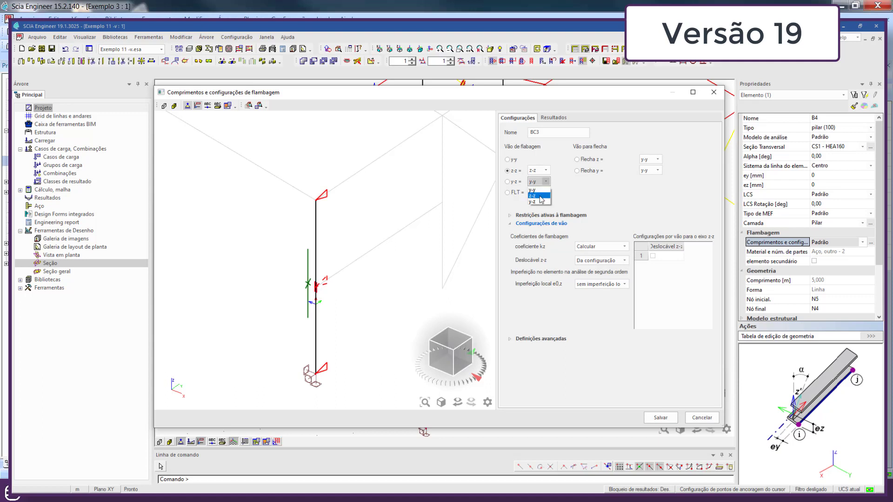
{"action": "left_click", "coordinate": [539, 195]}
{"action": "left_click", "coordinate": [546, 192]}
{"action": "left_click", "coordinate": [539, 203]}
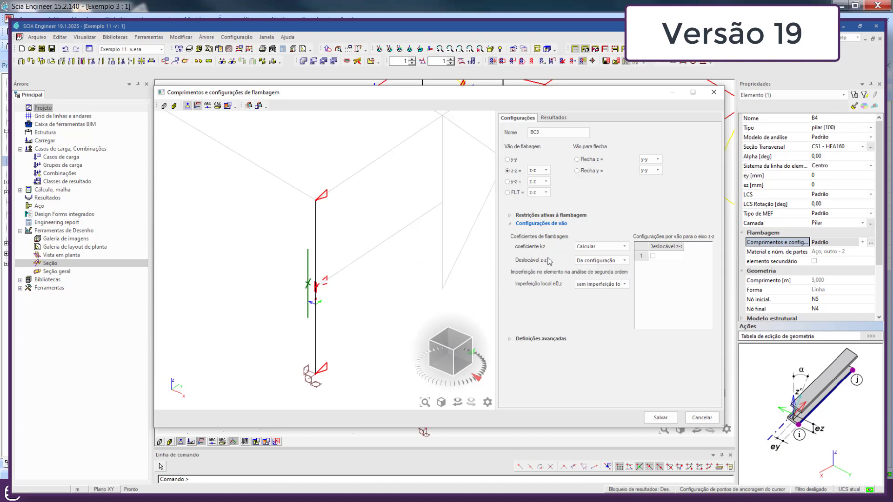
Try "Todos deslocáveis" for z-z sway, and set Deslocável z-z to "Todos indeslocáveis"
{"action": "left_click", "coordinate": [618, 262]}
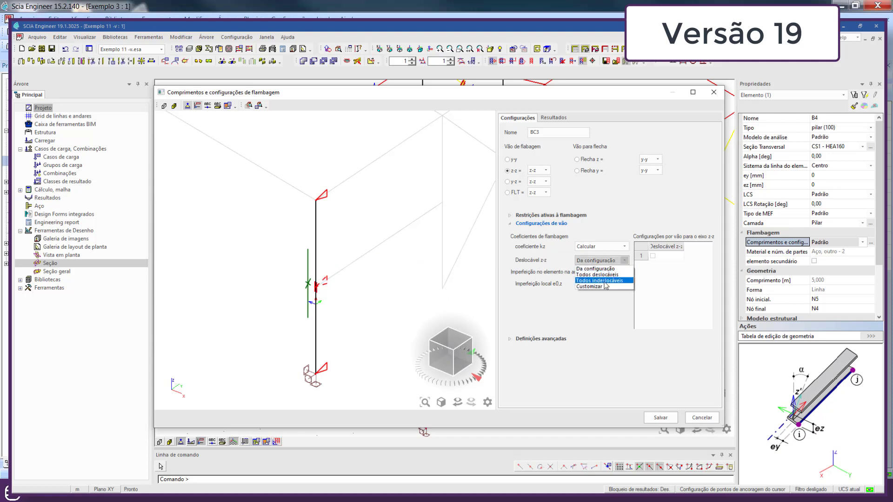
{"action": "left_click", "coordinate": [605, 280]}
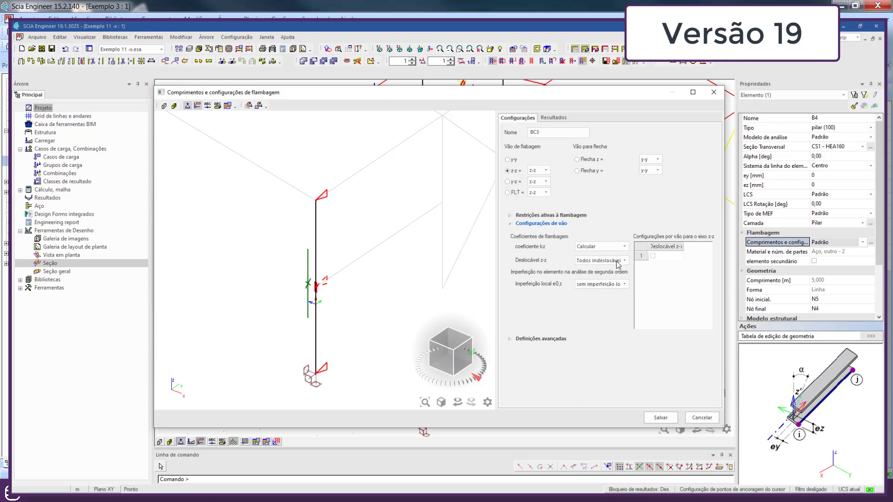
{"action": "left_click", "coordinate": [617, 261]}
{"action": "left_click", "coordinate": [601, 275]}
{"action": "left_click", "coordinate": [588, 262]}
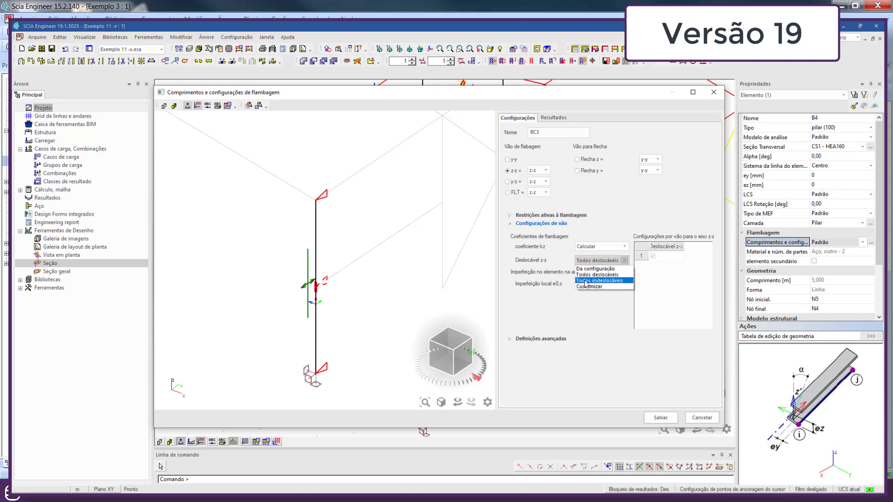
{"action": "left_click", "coordinate": [586, 281]}
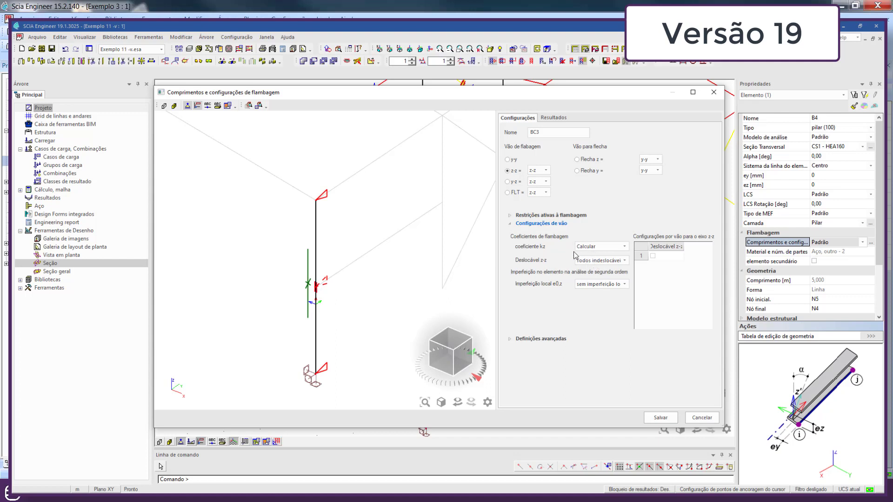
Review the options for the kz buckling coefficient and set it to Fator
{"action": "left_click", "coordinate": [599, 247]}
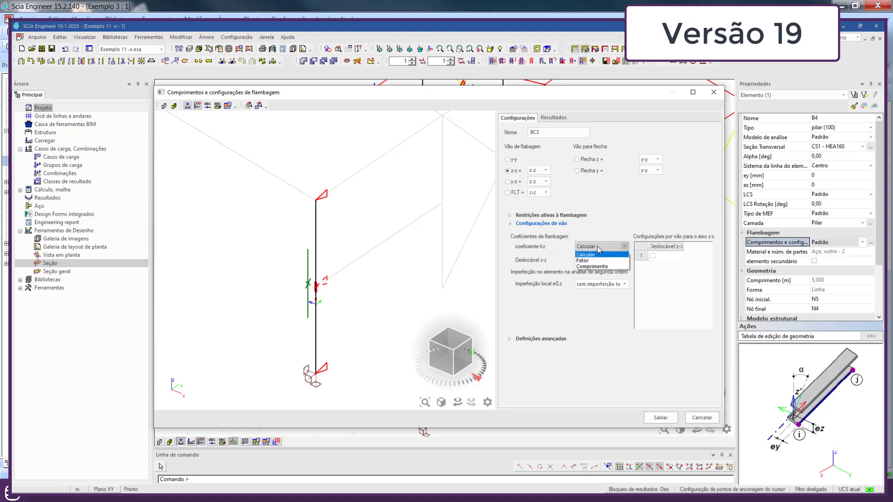
{"action": "left_click", "coordinate": [599, 246]}
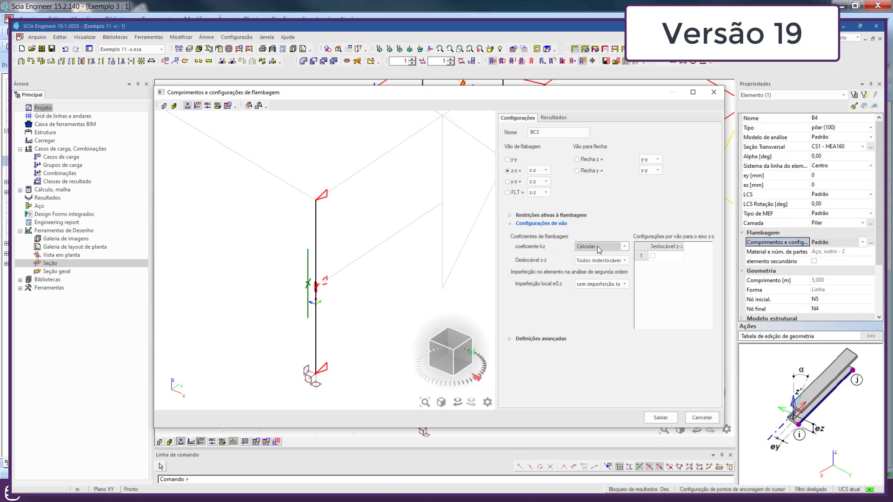
{"action": "left_click", "coordinate": [598, 247]}
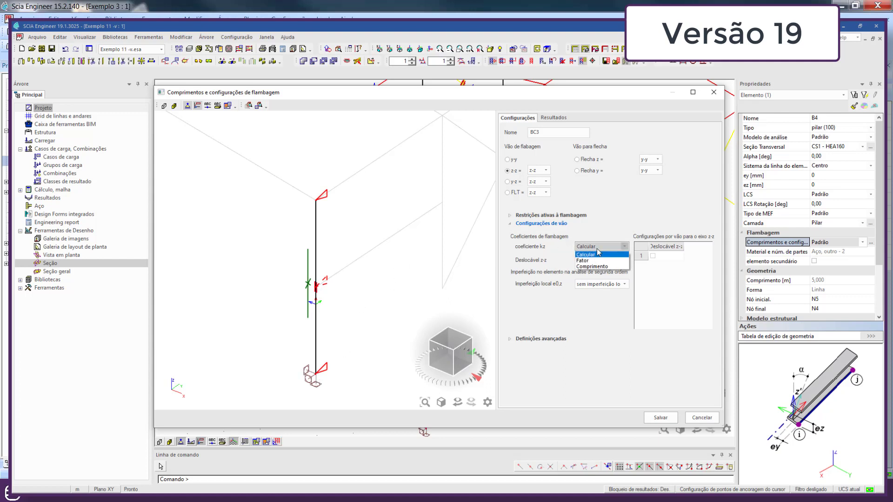
{"action": "left_click", "coordinate": [598, 253]}
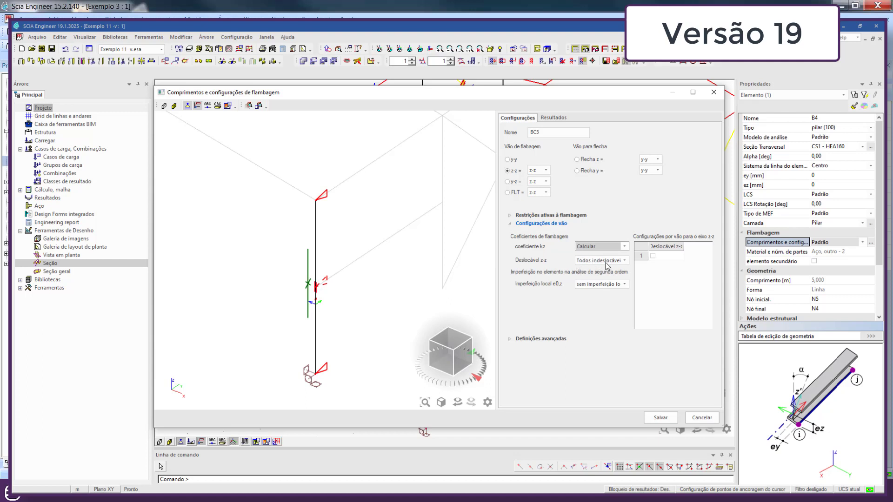
{"action": "left_click", "coordinate": [598, 246]}
{"action": "left_click", "coordinate": [590, 260]}
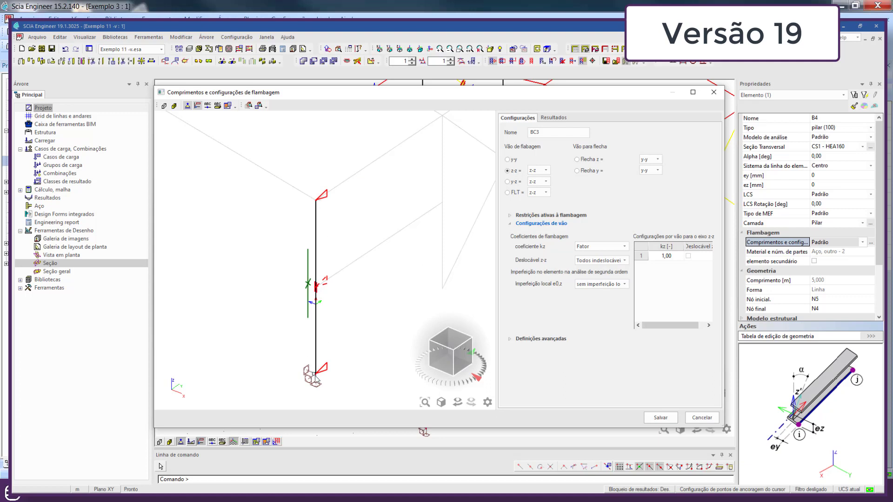
Display the y-y buckling span and set its ky coefficient to Fator
{"action": "left_click", "coordinate": [508, 159]}
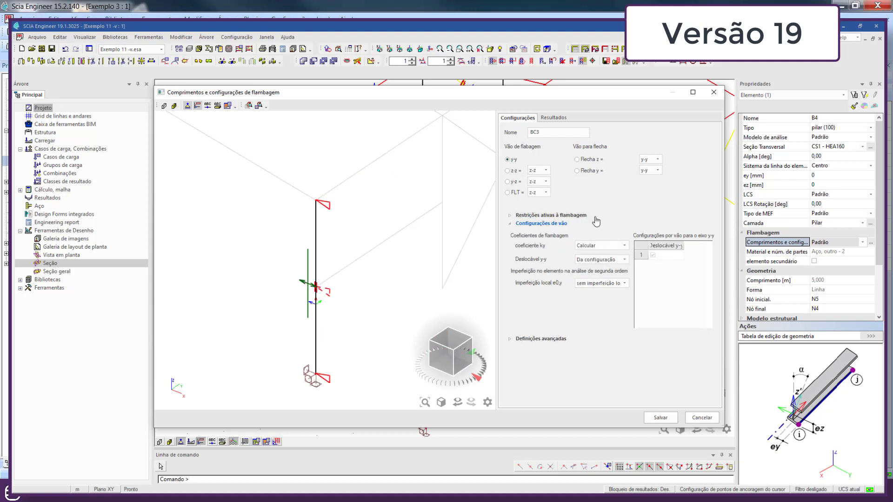
{"action": "left_click", "coordinate": [617, 246]}
{"action": "left_click", "coordinate": [624, 266]}
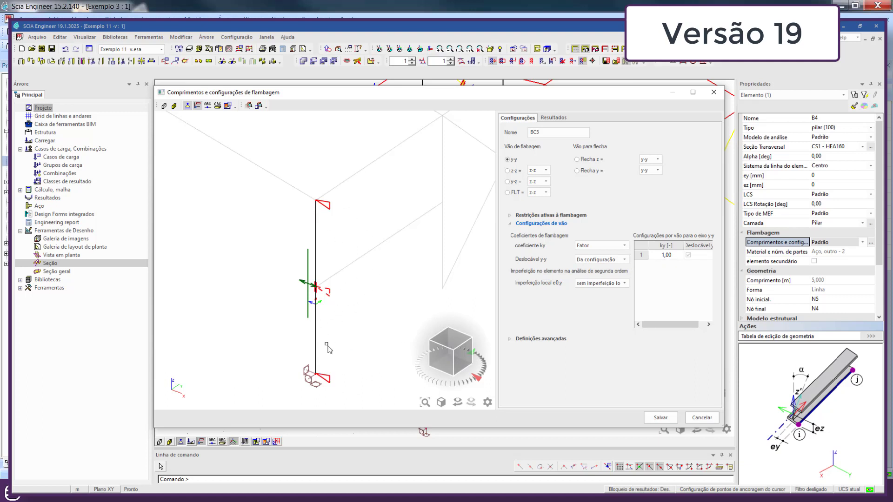
Reactivate the z-z restraint at the intermediate node and go through the kz factors of both spans
{"action": "left_click", "coordinate": [508, 171]}
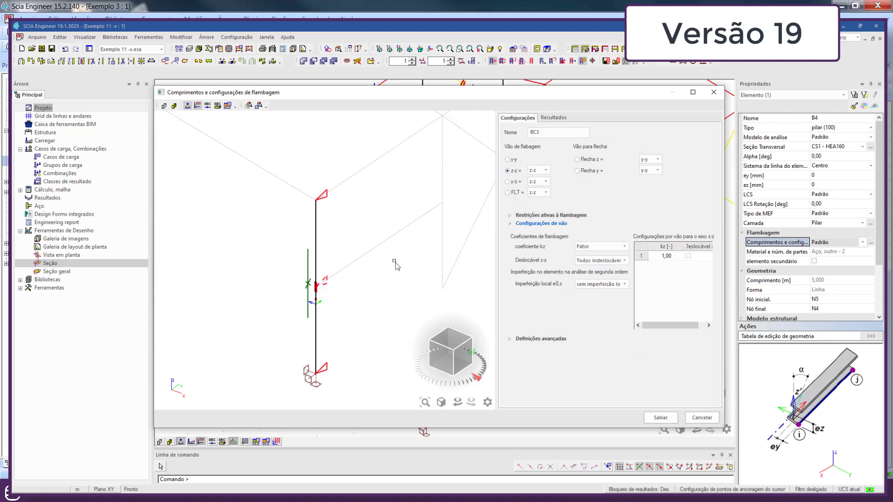
{"action": "left_click", "coordinate": [325, 283]}
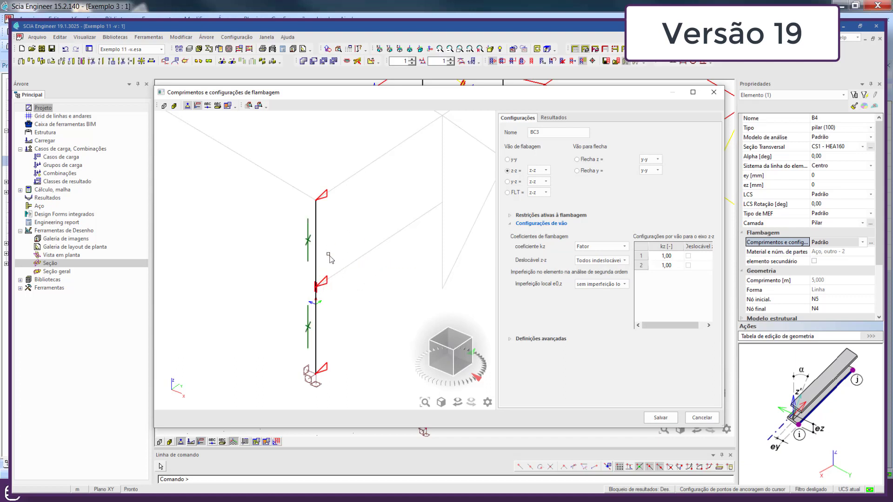
{"action": "double_click", "coordinate": [667, 268]}
{"action": "double_click", "coordinate": [667, 257]}
{"action": "double_click", "coordinate": [672, 265]}
{"action": "double_click", "coordinate": [675, 257]}
Review the y-y buckling span, return to z-z and deactivate the intermediate restraint again
{"action": "left_click", "coordinate": [509, 160]}
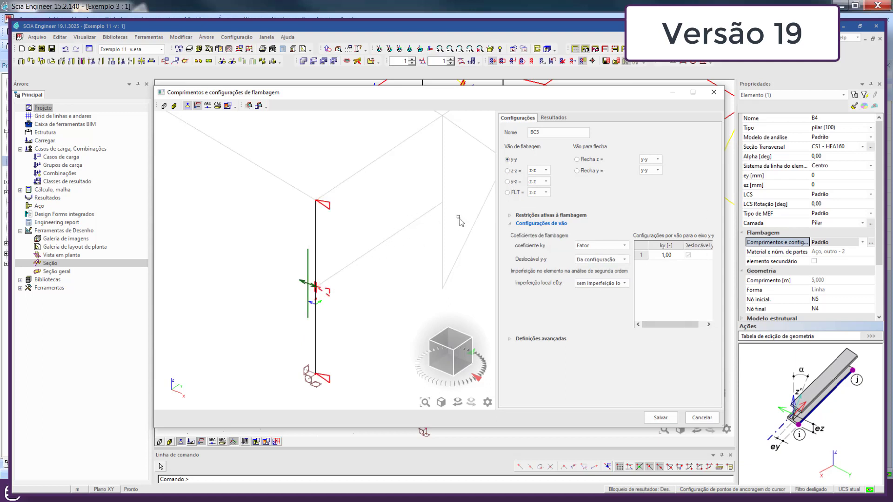
{"action": "left_click", "coordinate": [508, 170]}
{"action": "left_click", "coordinate": [327, 279]}
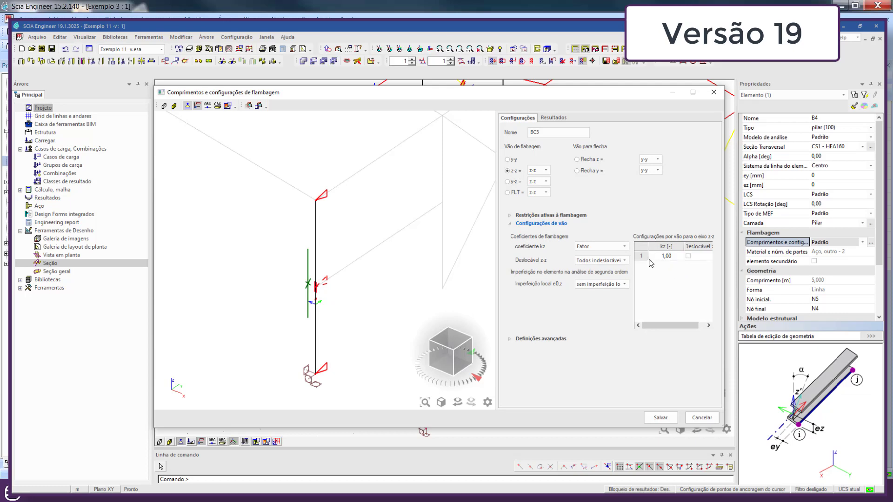
Save column B4's buckling settings and assign configuration BC3 to the corresponding columns B1, B6 and B8
{"action": "left_click", "coordinate": [661, 417]}
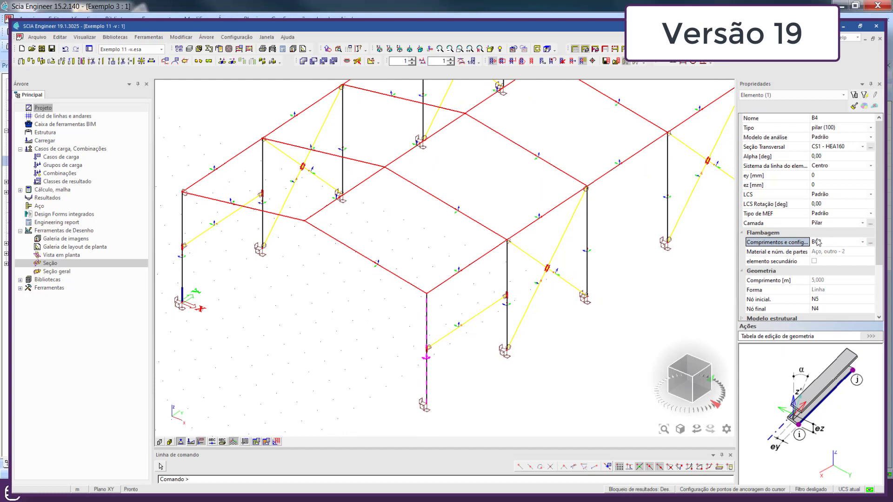
{"action": "key", "text": "Escape"}
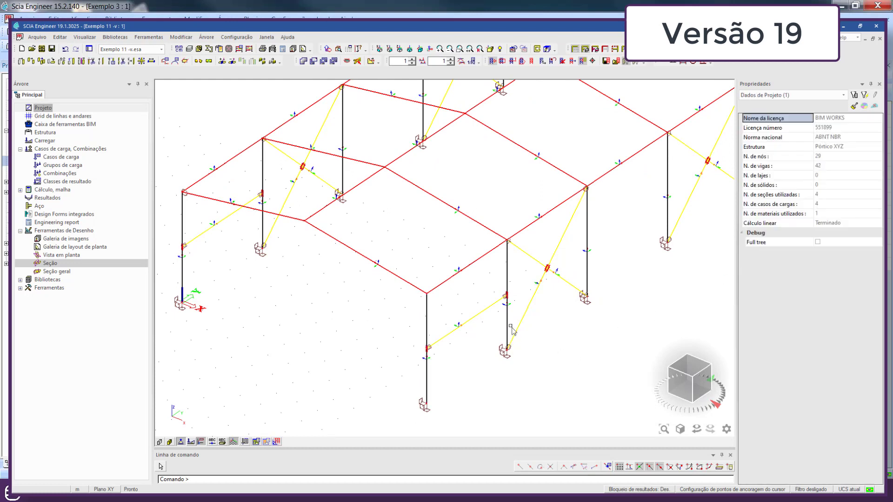
{"action": "left_click", "coordinate": [509, 324]}
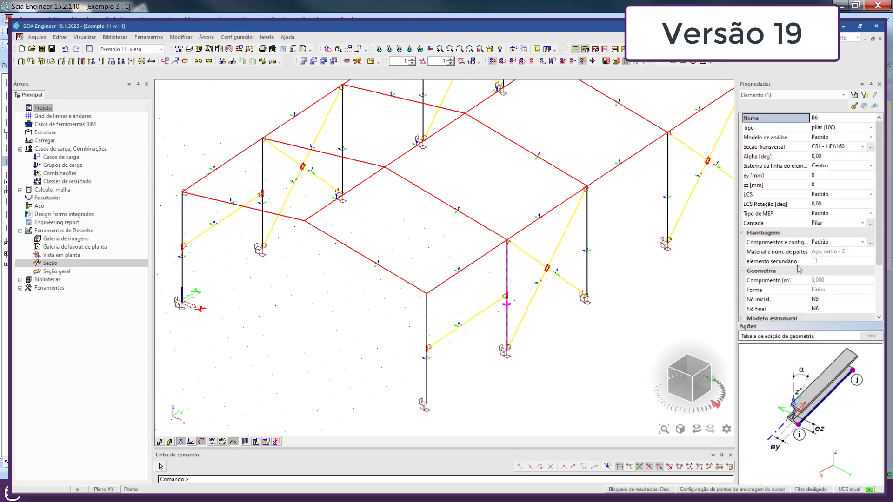
{"action": "left_click", "coordinate": [265, 208]}
{"action": "left_click", "coordinate": [184, 283]}
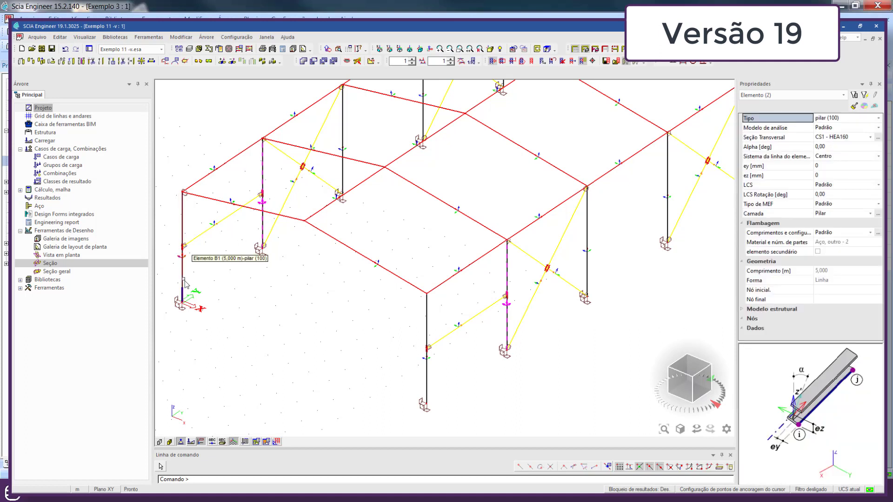
{"action": "left_click", "coordinate": [856, 236]}
{"action": "left_click", "coordinate": [856, 236]}
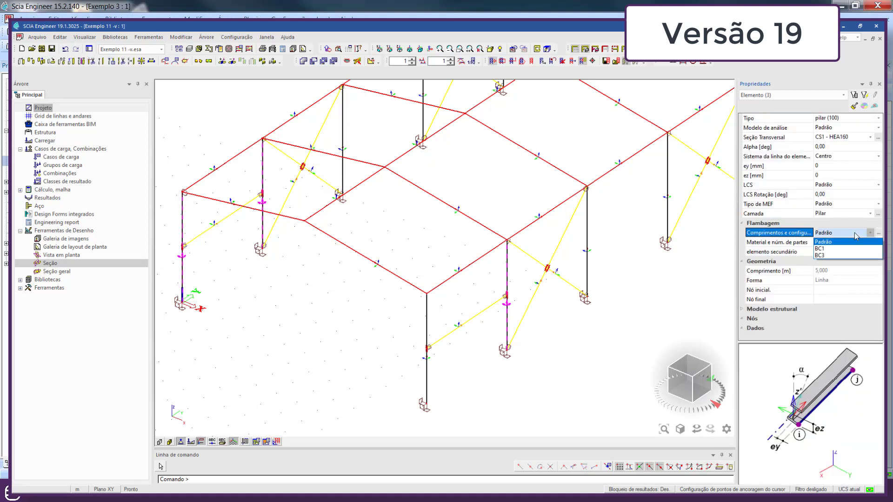
{"action": "left_click", "coordinate": [829, 251]}
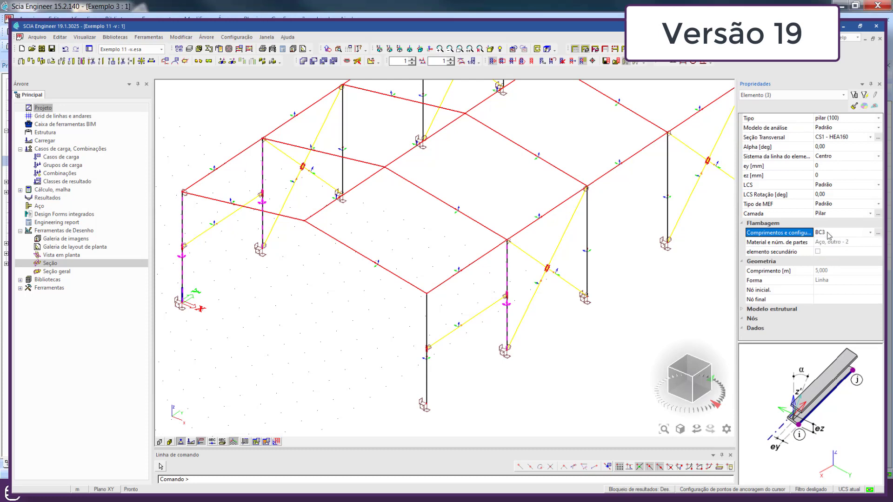
{"action": "key", "text": "Escape"}
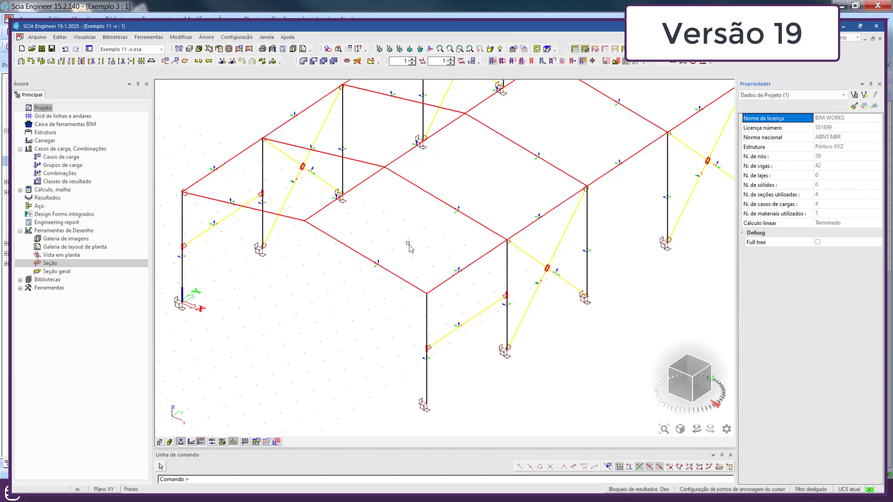
Activate the y-y buckling restraints at the three intermediate nodes of the ridge beam line containing B44 and save the settings
{"action": "middle_click_drag", "start_coordinate": [410, 251], "coordinate": [405, 325]}
{"action": "scroll", "coordinate": [403, 341], "scroll_direction": "down", "scroll_amount": 3}
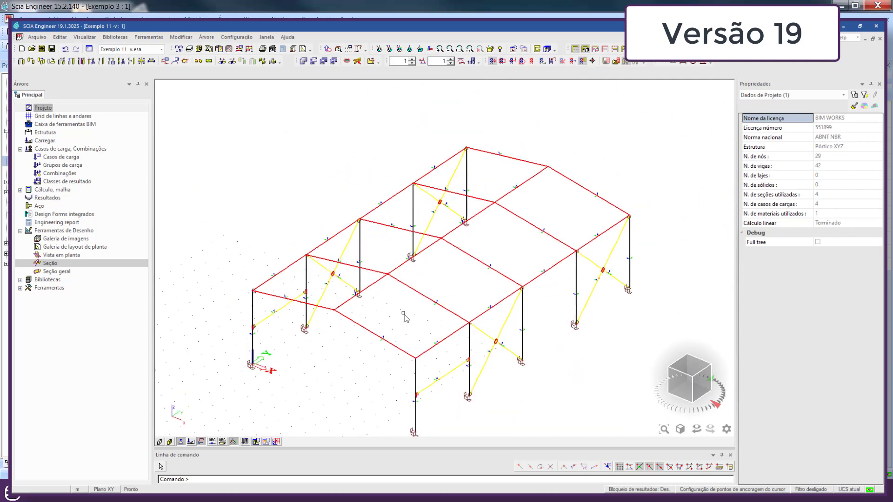
{"action": "left_click", "coordinate": [378, 282]}
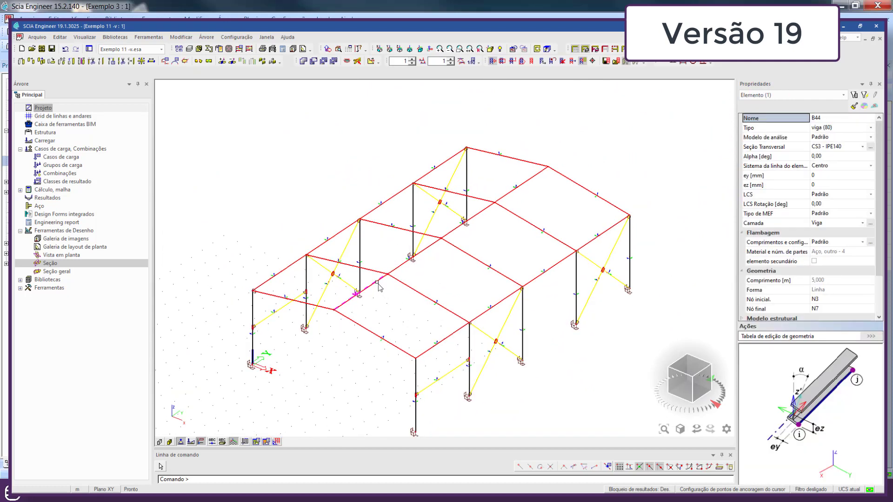
{"action": "left_click", "coordinate": [871, 242]}
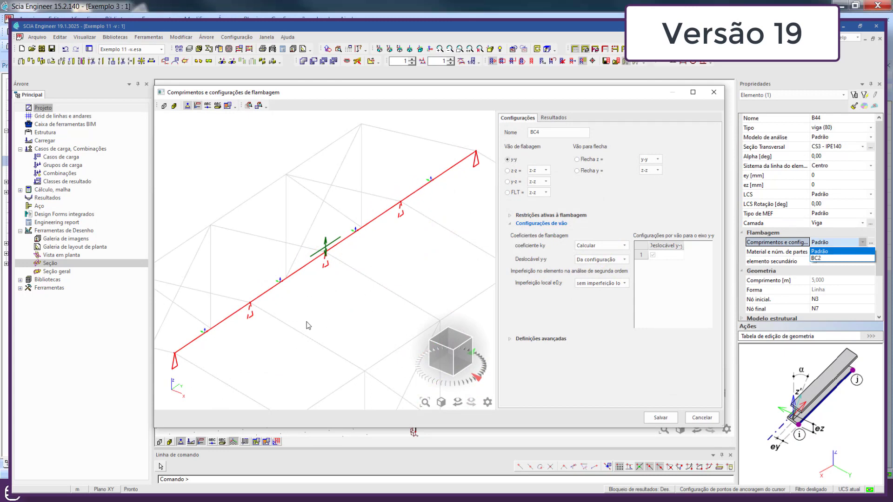
{"action": "left_click", "coordinate": [251, 317]}
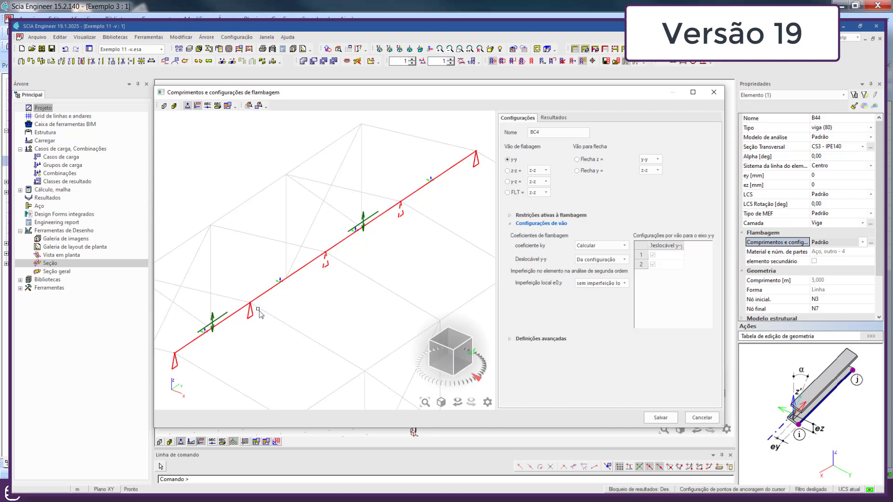
{"action": "left_click", "coordinate": [324, 268]}
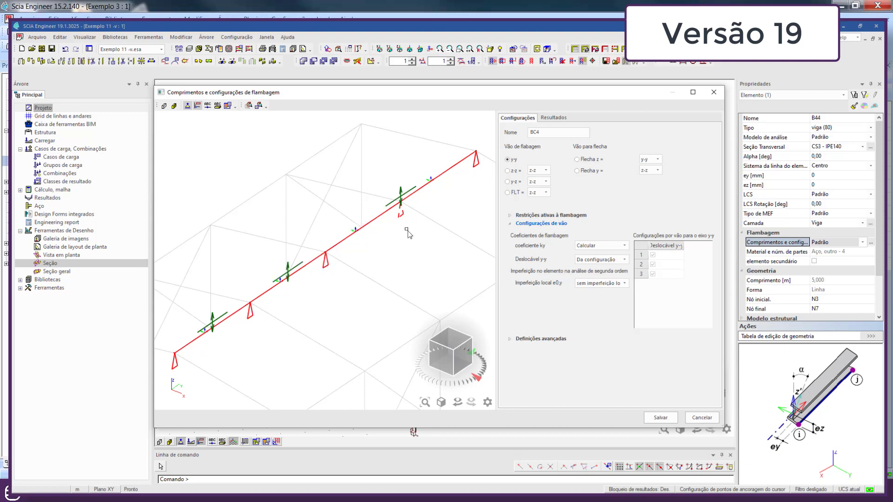
{"action": "left_click", "coordinate": [401, 213]}
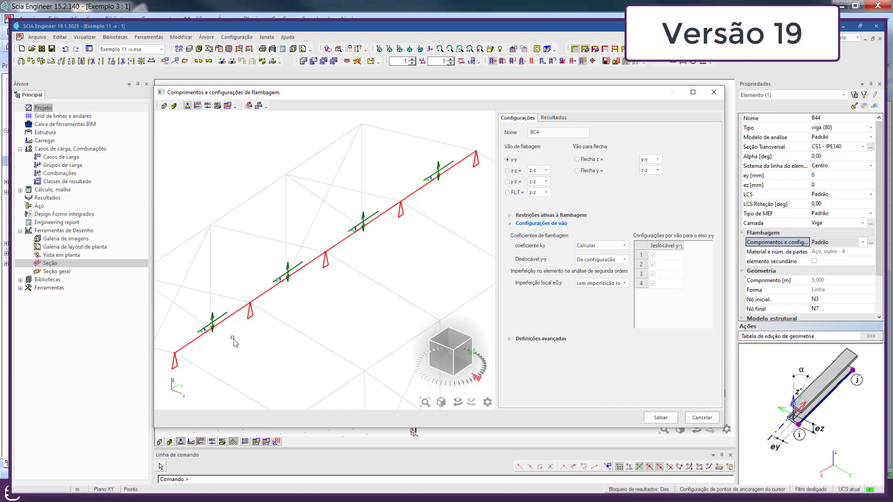
{"action": "left_click", "coordinate": [660, 418]}
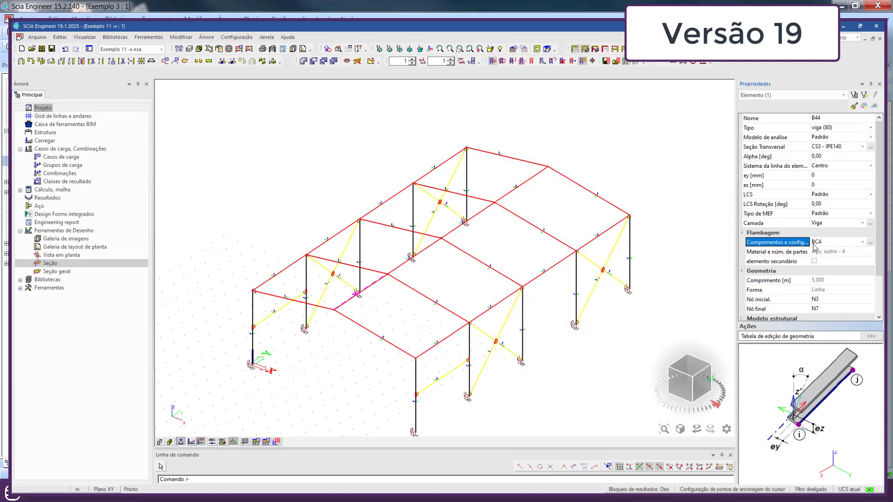
{"action": "key", "text": "Escape"}
Inspect the y-y and z-z buckling restraints of the eave beam line containing B21, closing its settings without saving
{"action": "left_click", "coordinate": [484, 316]}
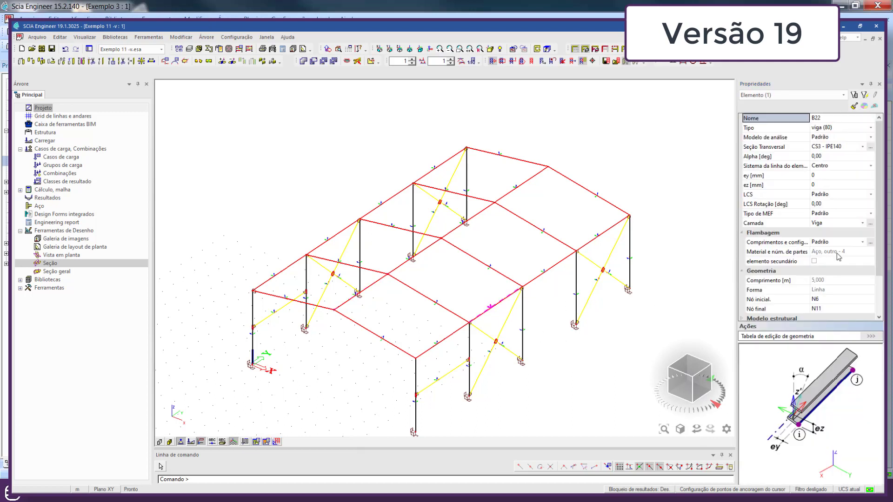
{"action": "left_click", "coordinate": [450, 337]}
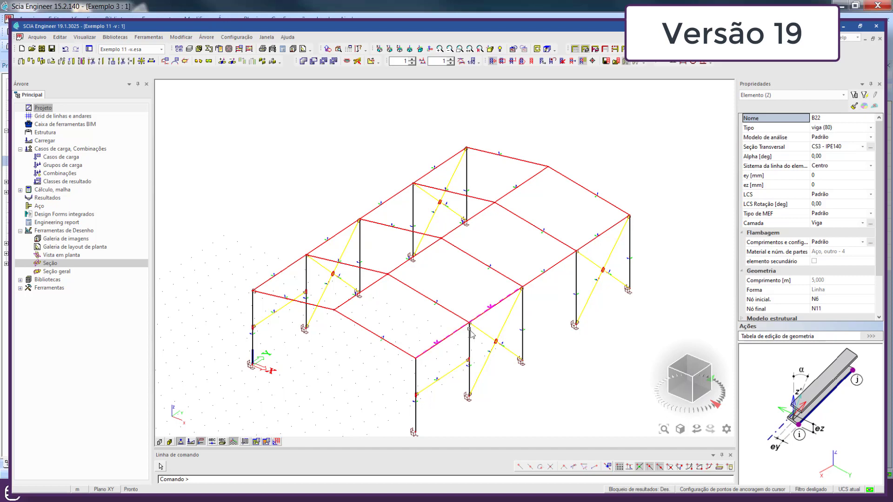
{"action": "left_click", "coordinate": [562, 261]}
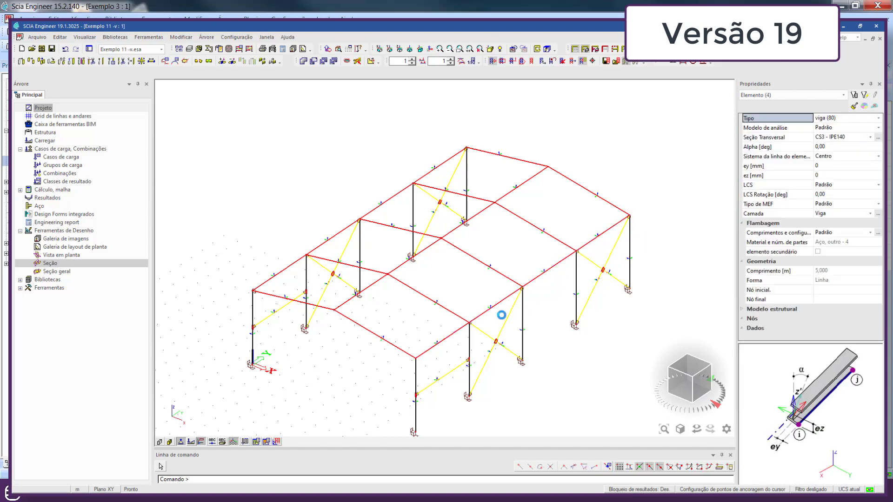
{"action": "key", "text": "Escape"}
{"action": "left_click", "coordinate": [455, 331]}
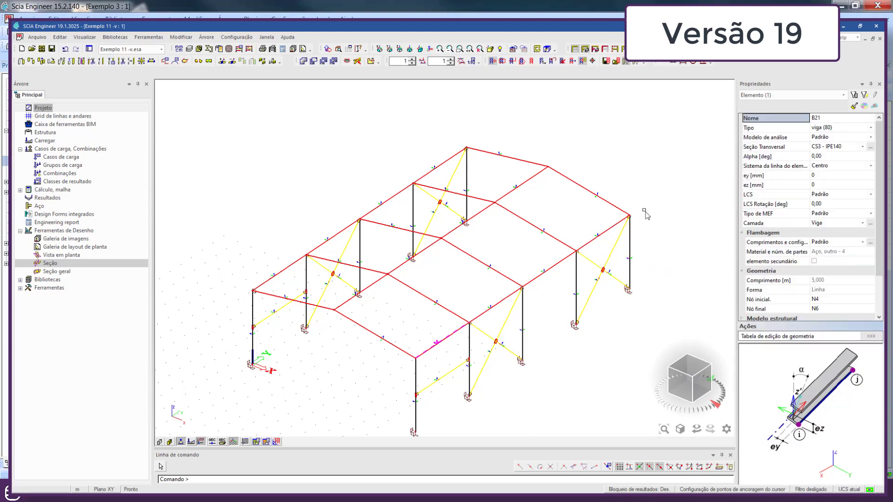
{"action": "left_click", "coordinate": [869, 244]}
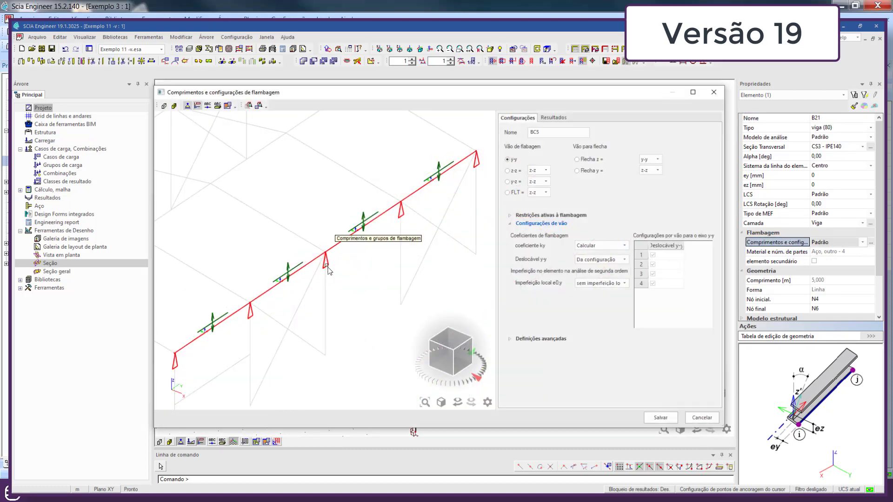
{"action": "left_click", "coordinate": [507, 171]}
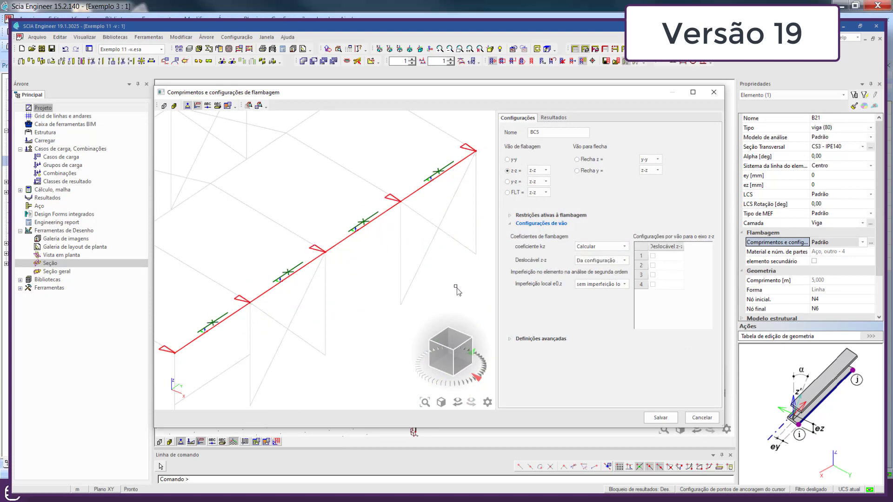
{"action": "left_click", "coordinate": [698, 417]}
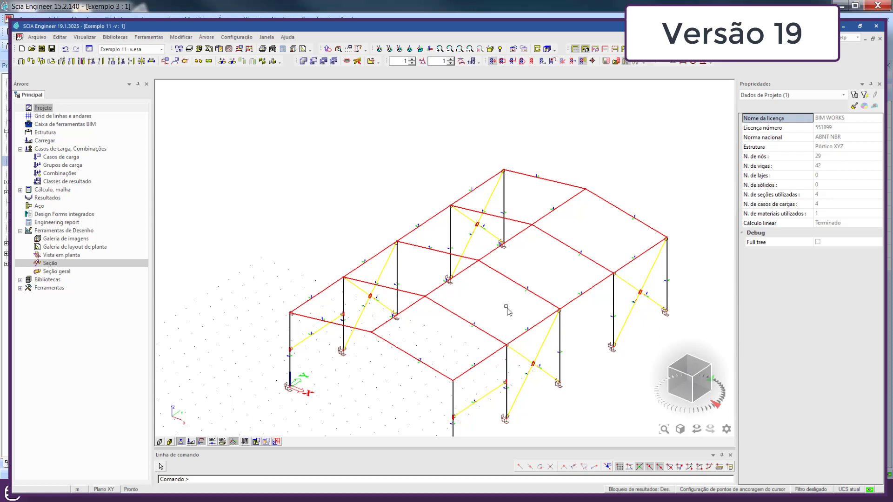
Generate the steel slenderness results for column B4's buckling configuration and examine the lengths, k factors and slenderness columns
{"action": "middle_click_drag", "start_coordinate": [504, 305], "coordinate": [486, 265]}
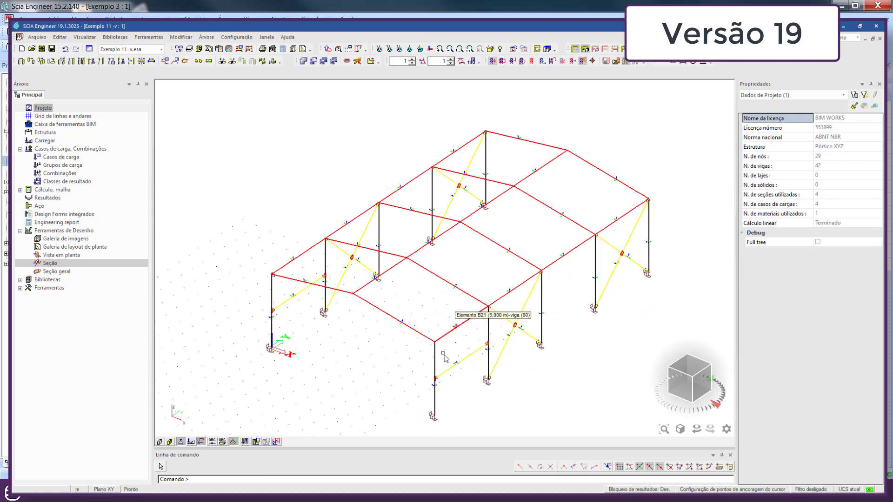
{"action": "left_click", "coordinate": [435, 377]}
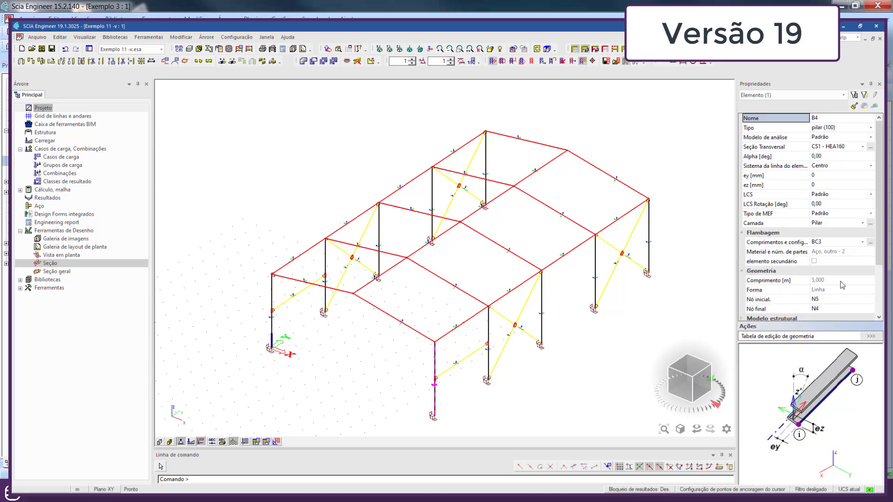
{"action": "left_click", "coordinate": [870, 242]}
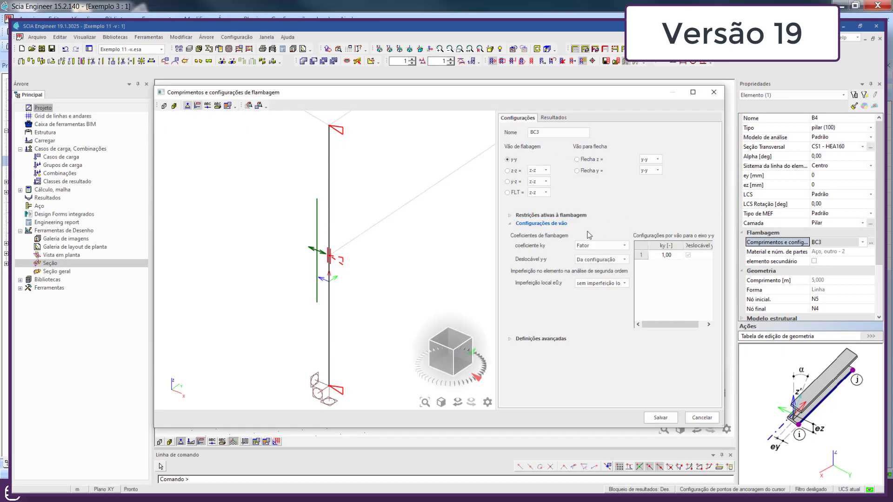
{"action": "left_click", "coordinate": [554, 118]}
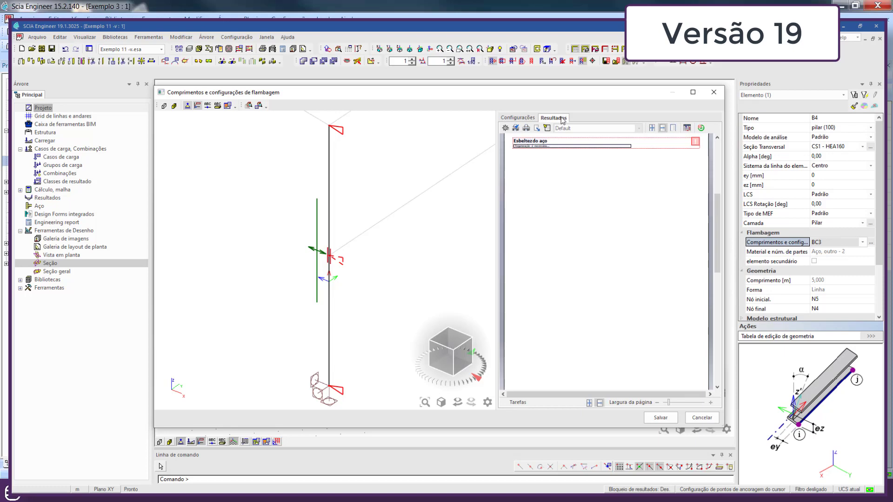
{"action": "left_click", "coordinate": [701, 128]}
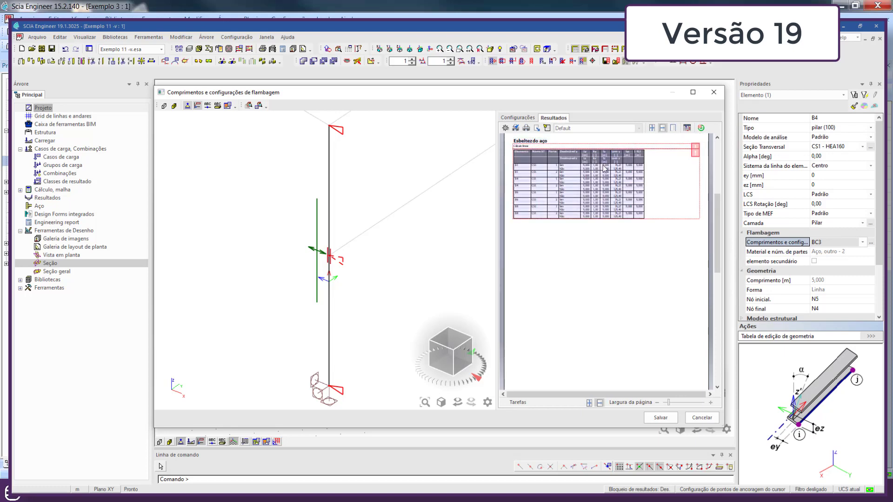
{"action": "scroll", "coordinate": [591, 177], "scroll_direction": "up", "scroll_amount": 5, "text": "ctrl"}
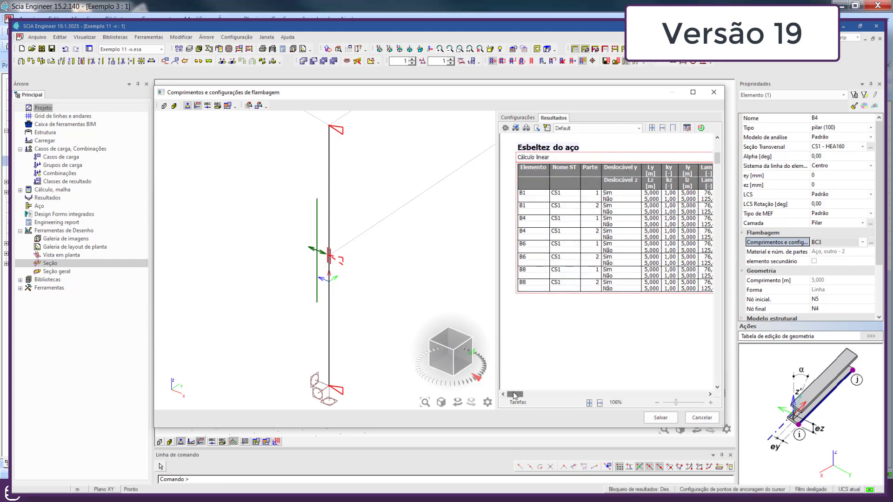
{"action": "left_click_drag", "start_coordinate": [513, 394], "coordinate": [593, 394]}
{"action": "left_click", "coordinate": [650, 191]}
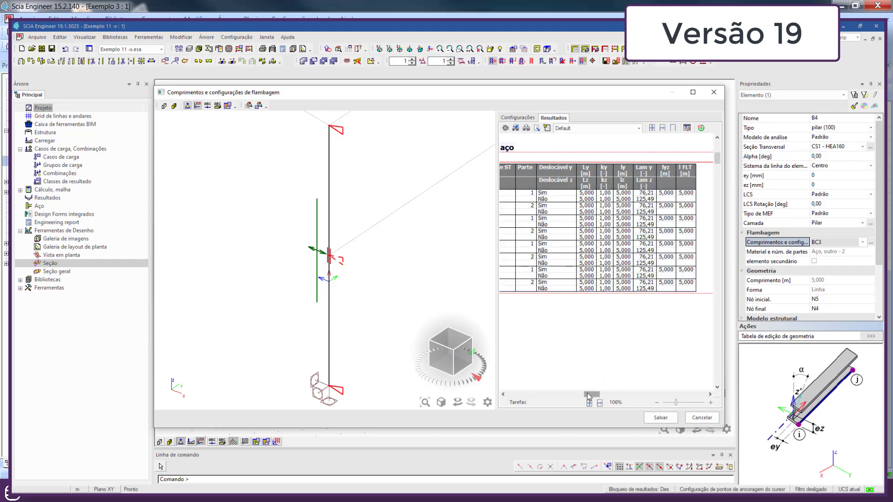
{"action": "mouse_move", "coordinate": [588, 394]}
{"action": "left_mouse_down"}
{"action": "mouse_move", "coordinate": [554, 396]}
{"action": "mouse_move", "coordinate": [581, 395]}
{"action": "left_mouse_up"}
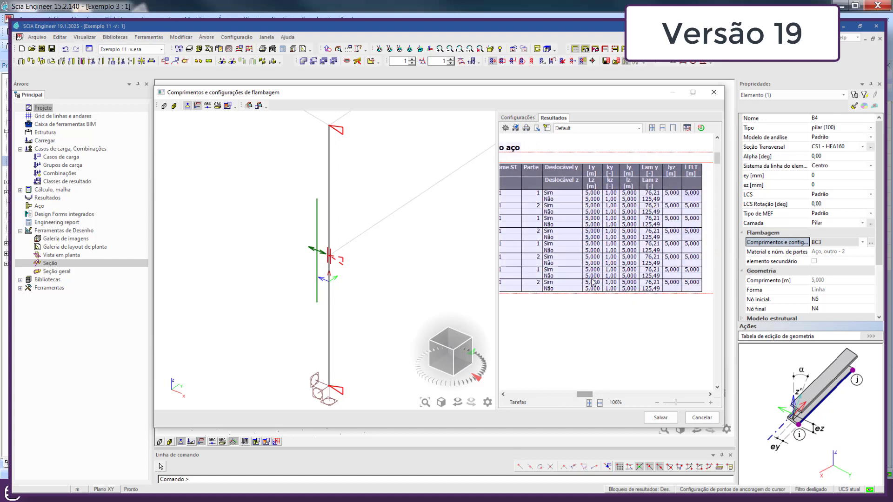